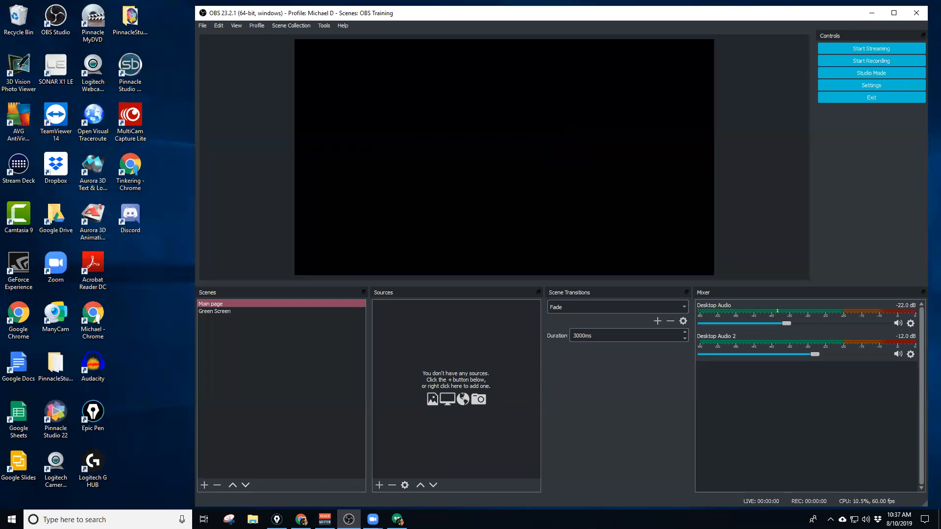
Switch to Chrome to view the 2019 Playing with Matches 3 folks image in Pixlr, and minimize the browser.
key("alt+Tab")
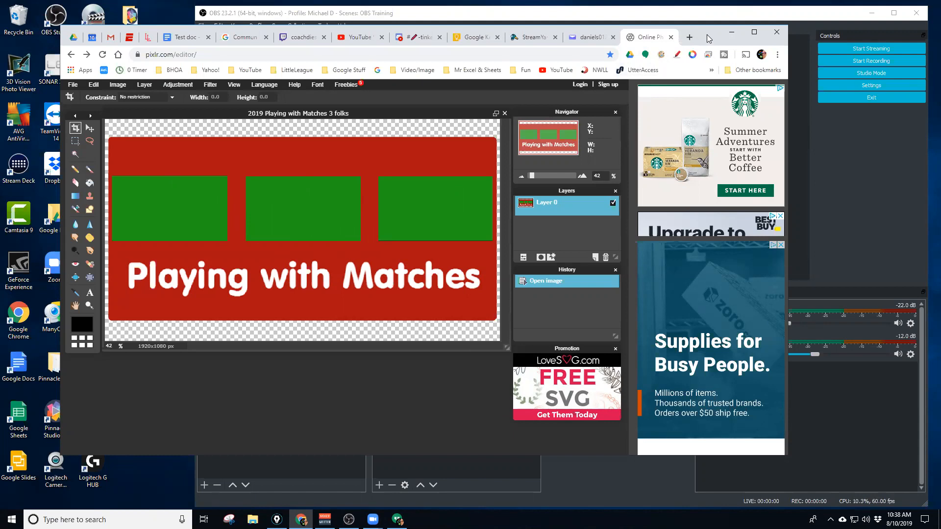
left_click(732, 31)
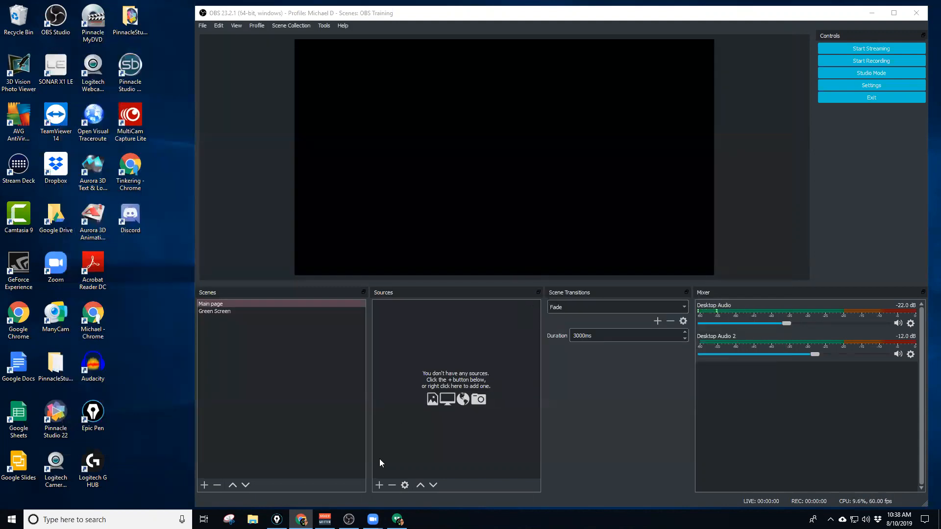
Add a new image source named "3 people" to the Main page scene.
left_click(228, 312)
left_click(216, 304)
left_click(214, 311)
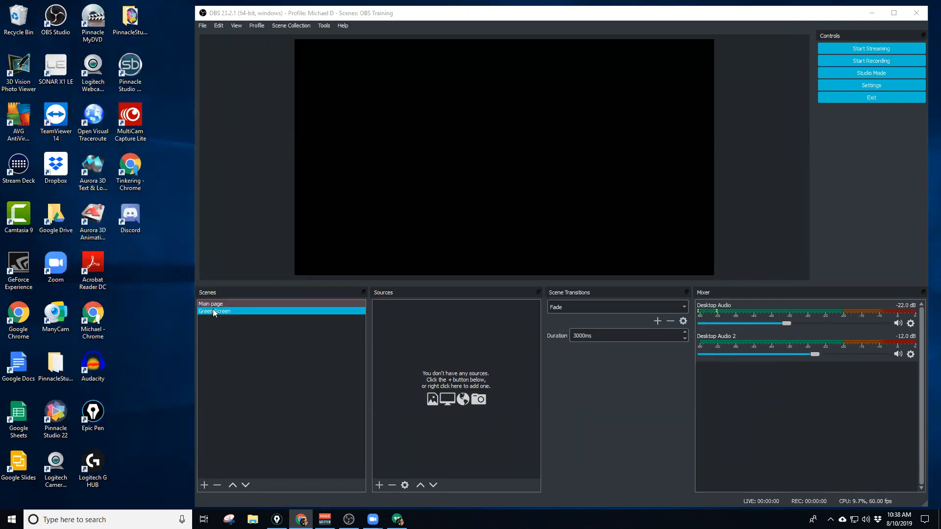
left_click(215, 304)
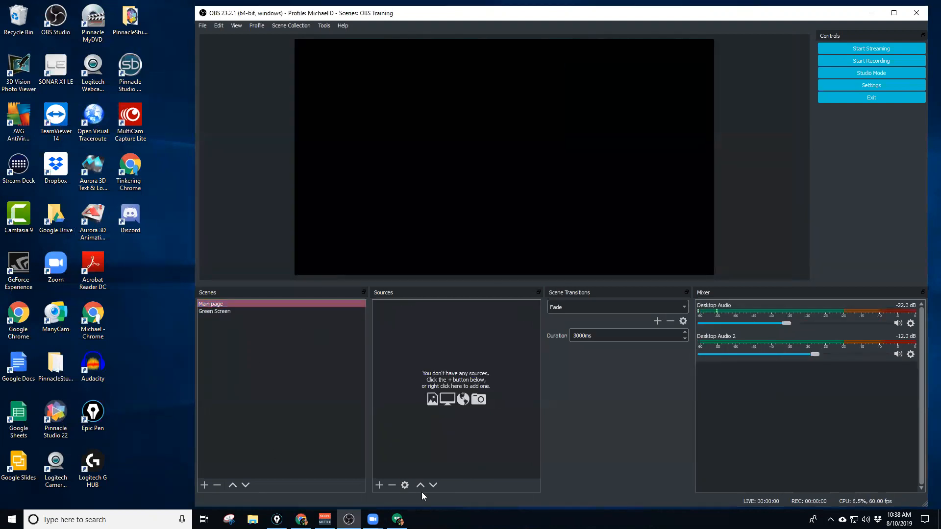
left_click(380, 485)
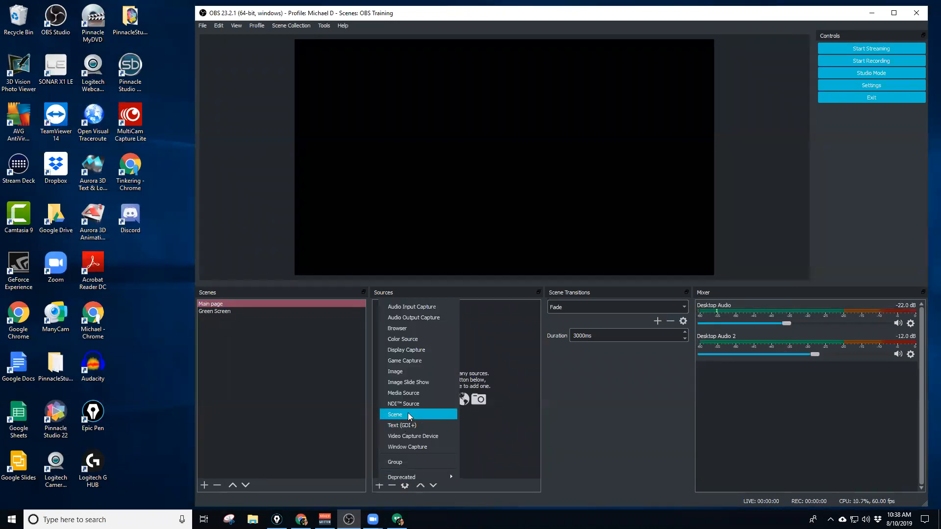
left_click(409, 374)
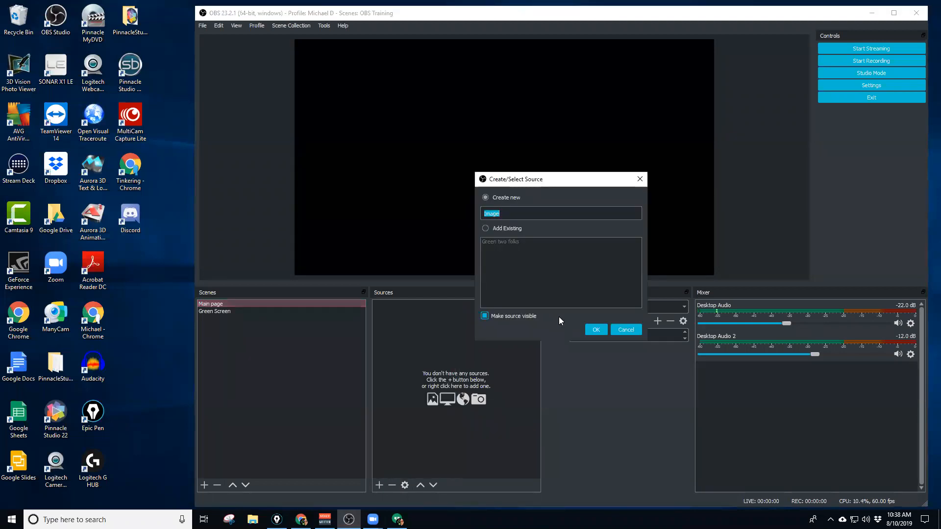
type("3 people")
left_click(593, 331)
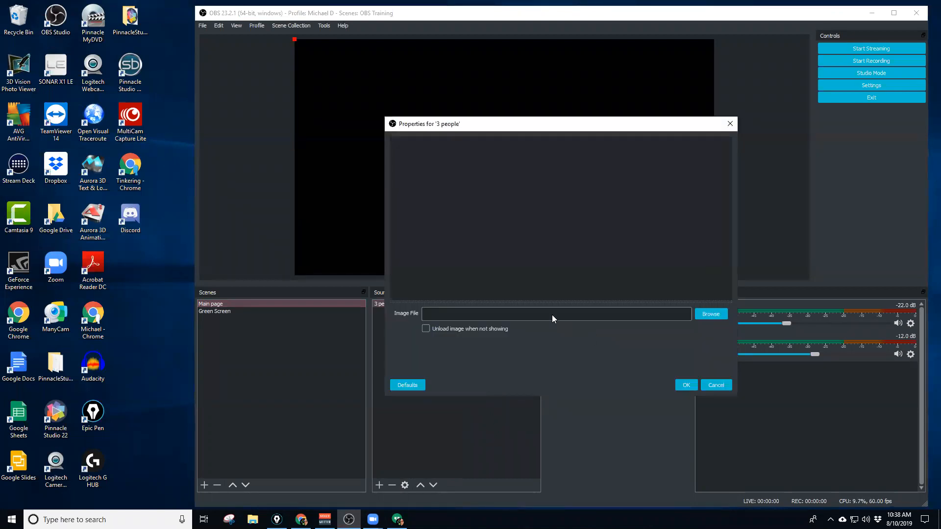
Load "2019 Playing with Matches 3 folks" from Google Drive's Game Night/Playing with Matches folder as the source's image file.
left_click(712, 312)
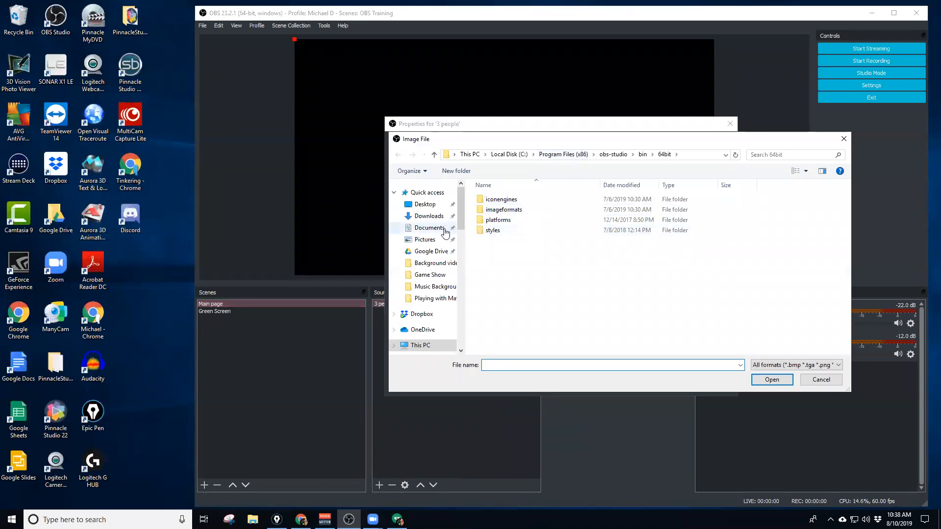
left_click(431, 252)
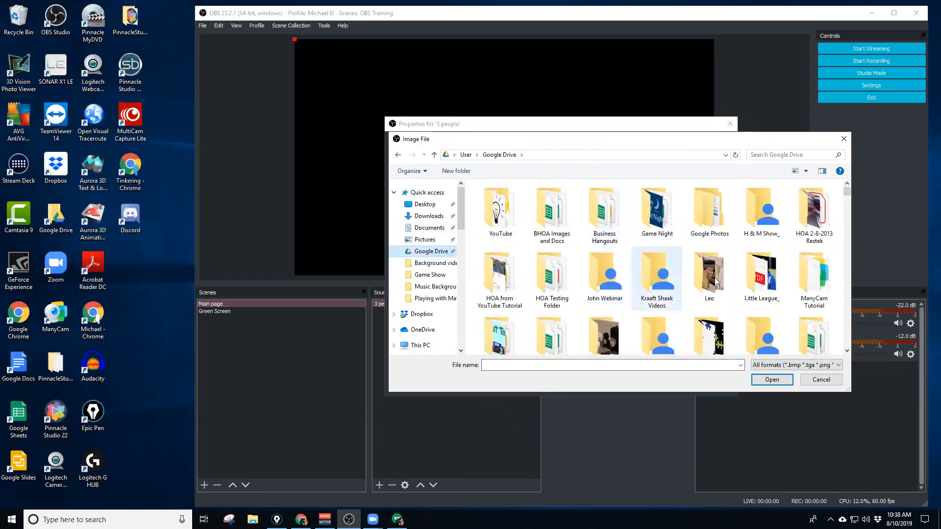
left_click(650, 216)
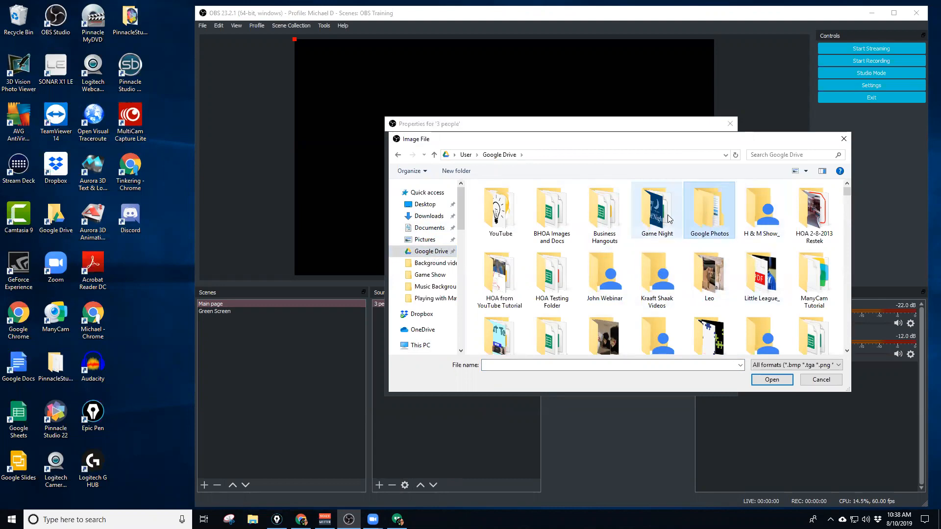
double_click(664, 217)
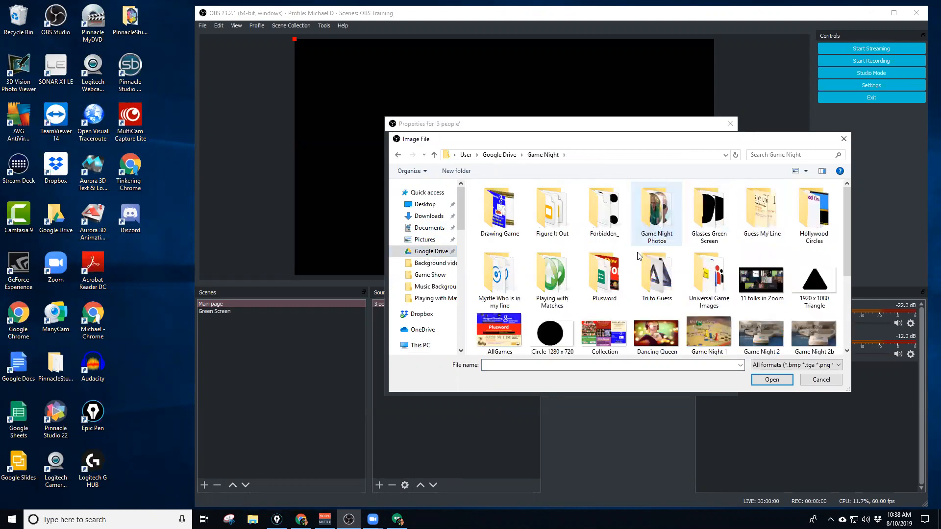
double_click(559, 272)
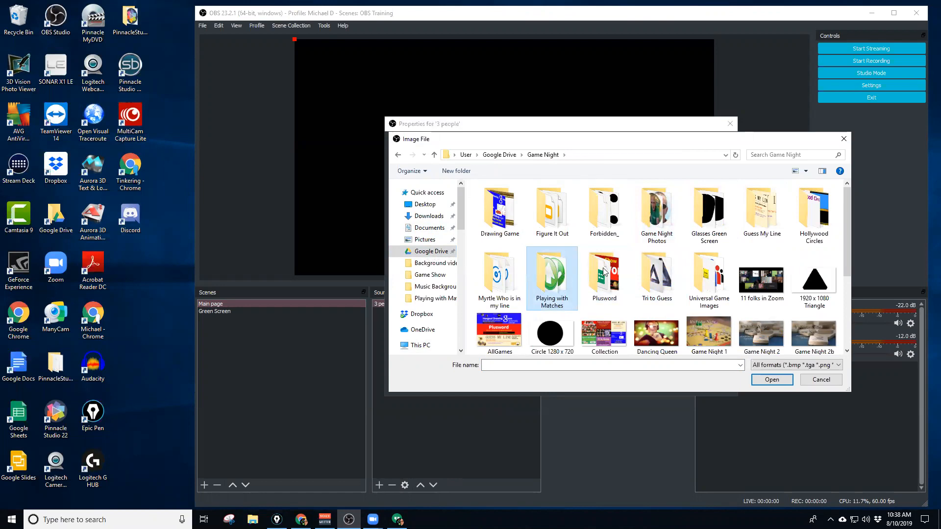
left_click(499, 215)
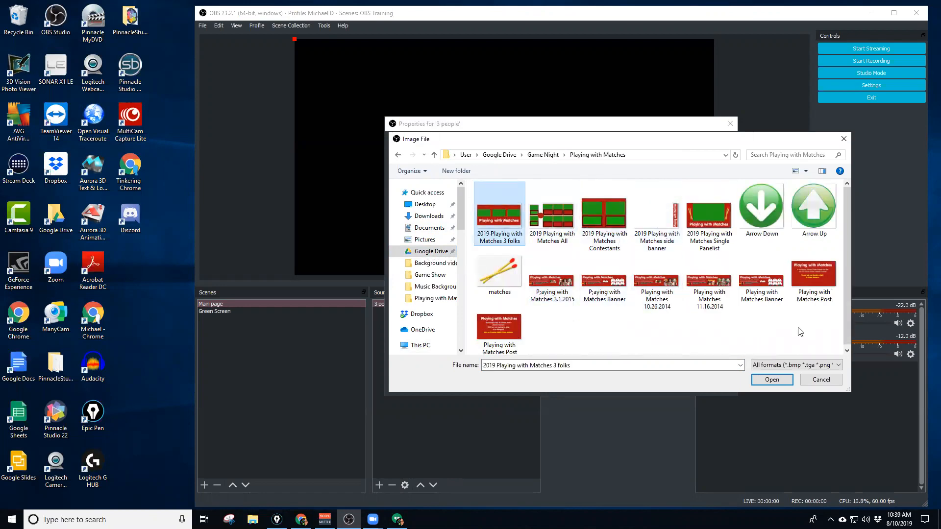
left_click(774, 378)
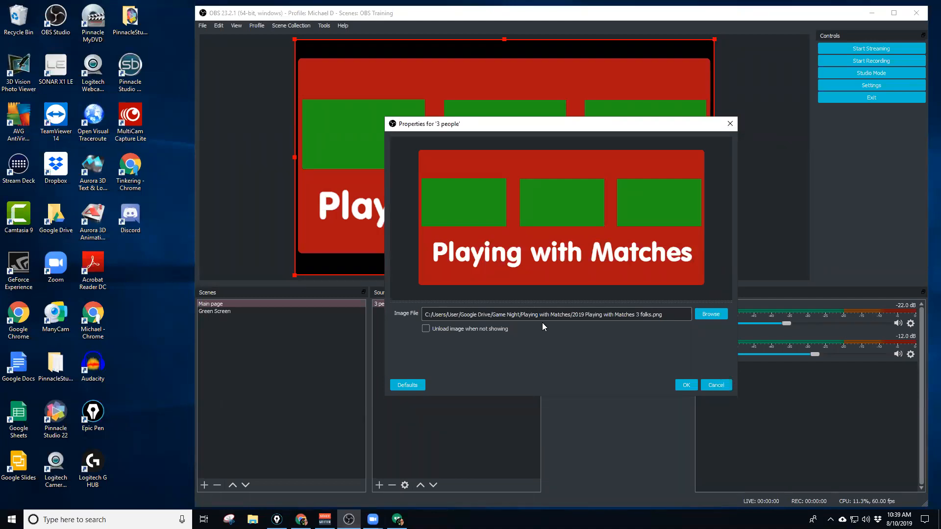
left_click(686, 386)
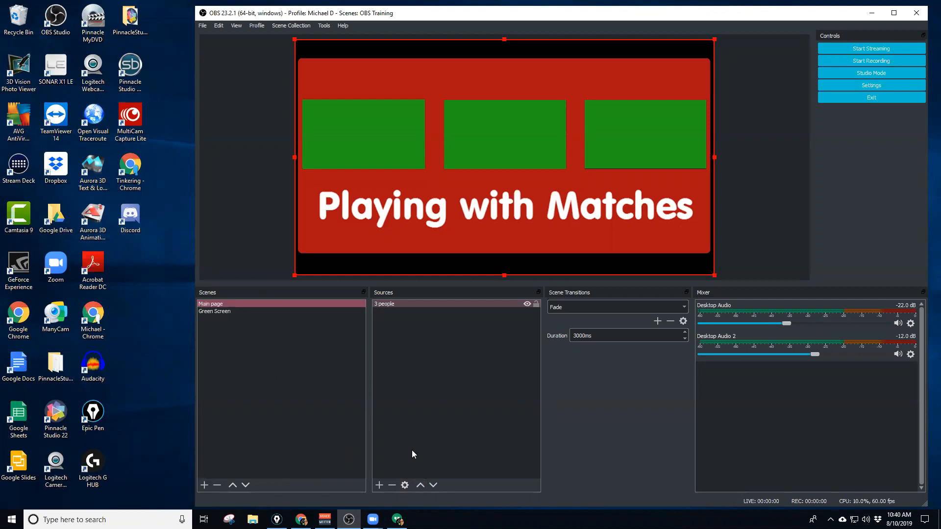
Add a new window capture source named "Zoom 1" to the Main page scene.
left_click(381, 485)
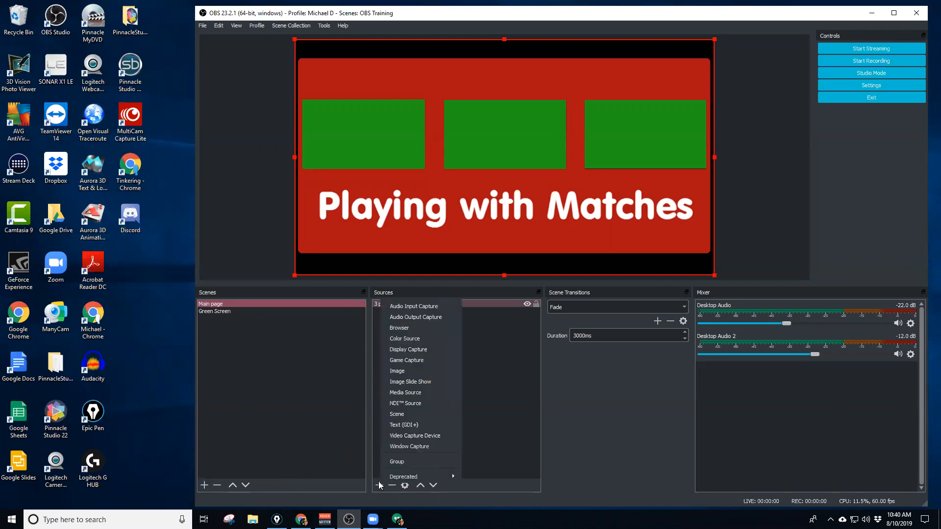
left_click(421, 447)
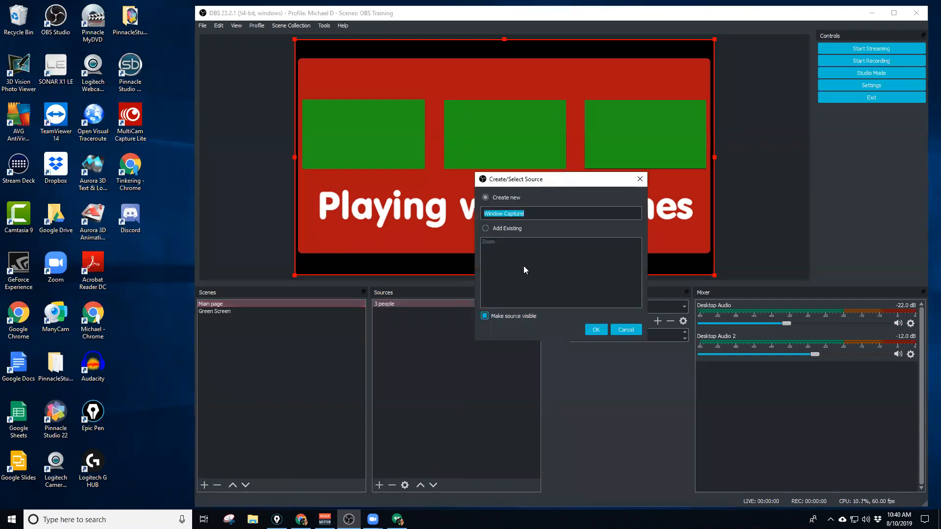
type("Zoom")
left_click(597, 331)
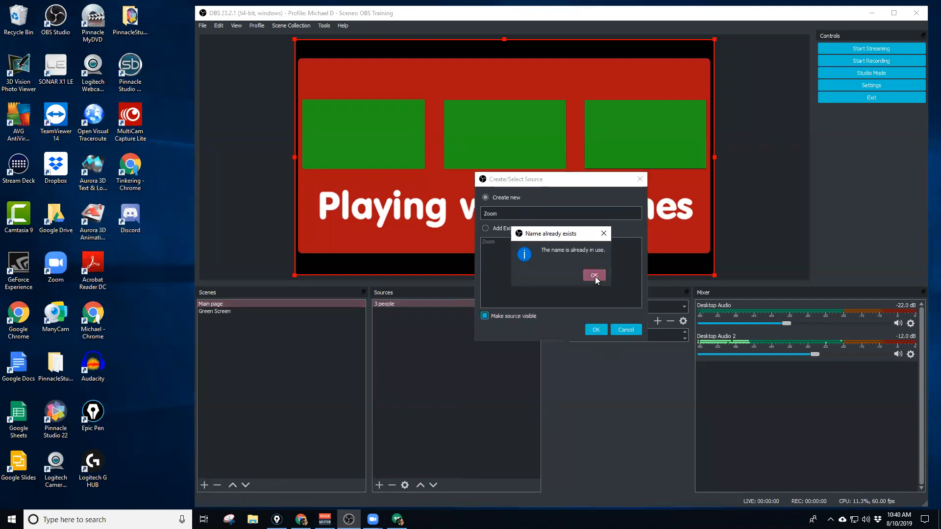
left_click(595, 276)
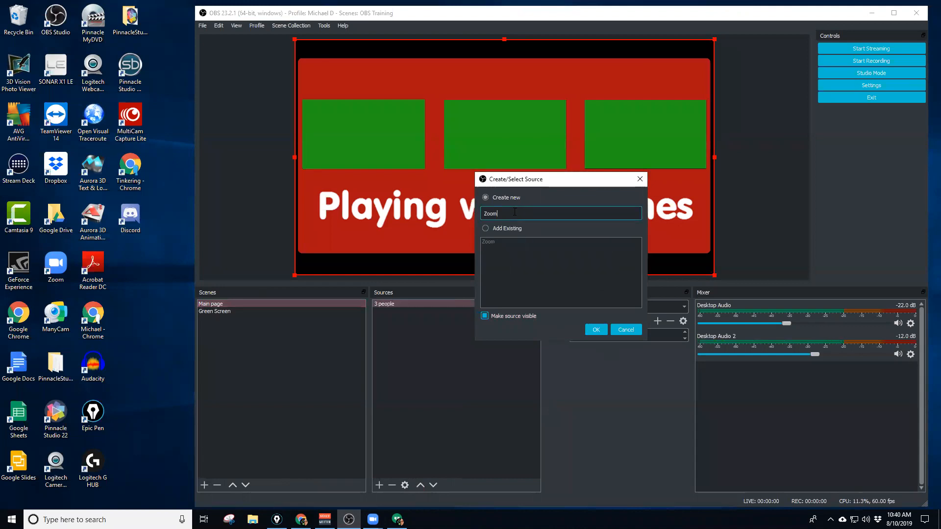
type("1")
left_click(593, 331)
Set the Zoom 1 source to capture the [Zoom.exe]: Zoom window showing the meeting participants.
left_click(587, 331)
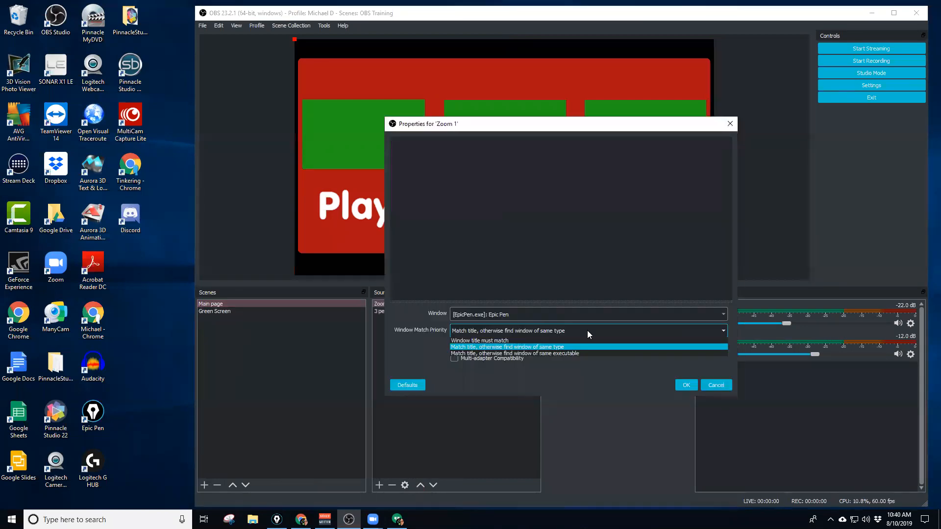
left_click(604, 317)
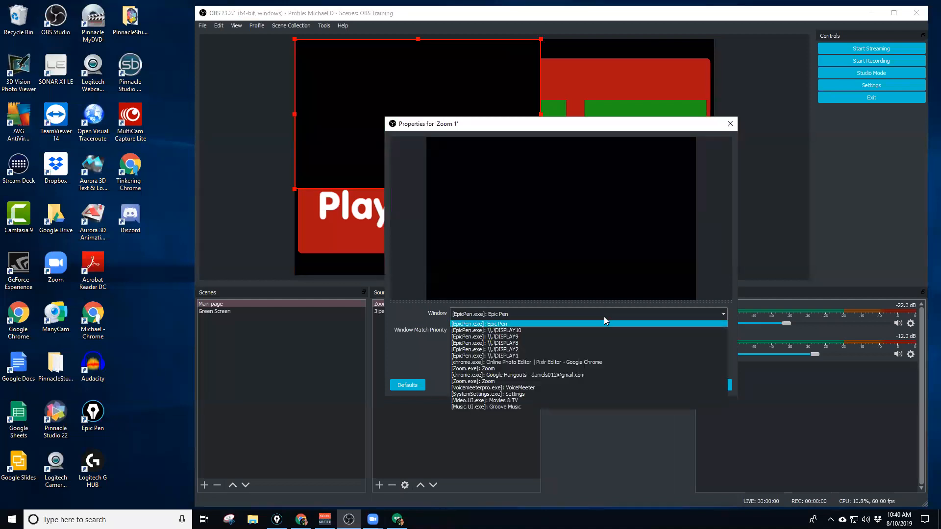
left_click(513, 369)
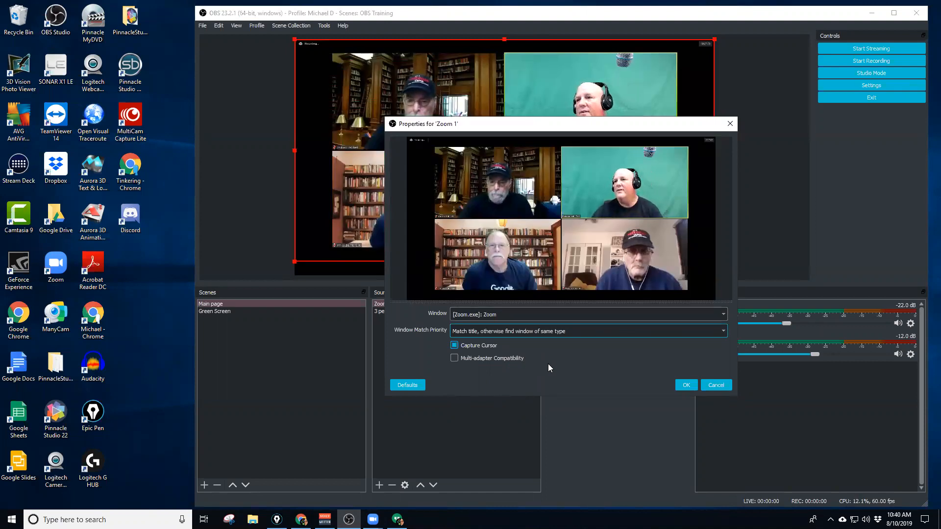
left_click(686, 387)
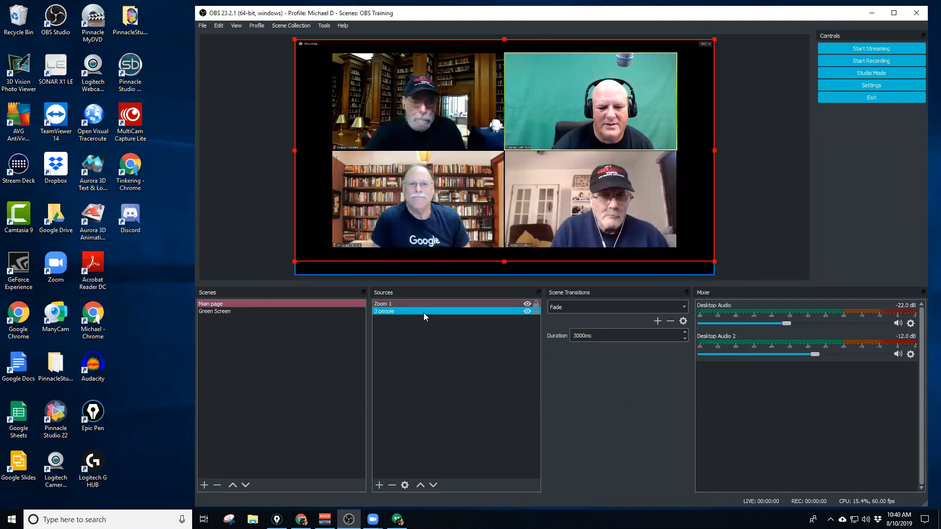
Move the Zoom 1 source beneath the 3 people source and lock it.
left_click(392, 311)
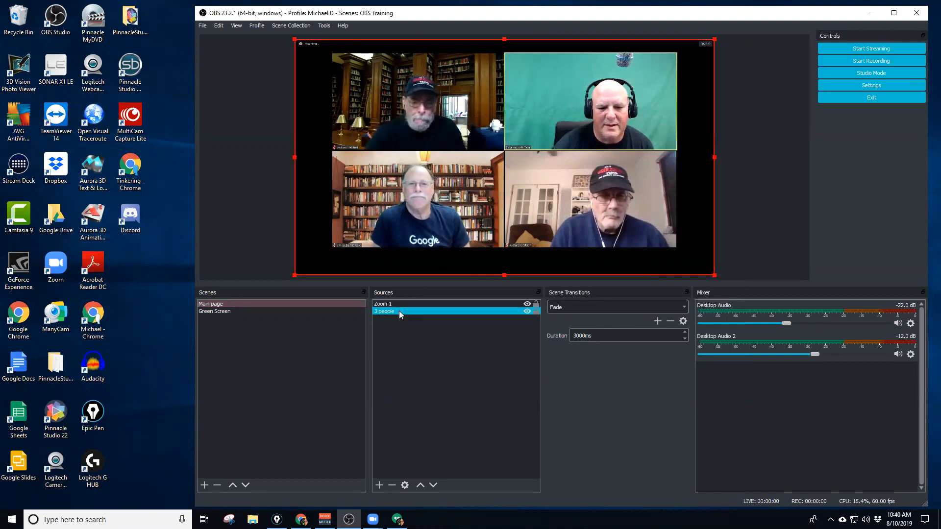
left_click_drag(403, 303, 405, 319)
left_click(415, 310)
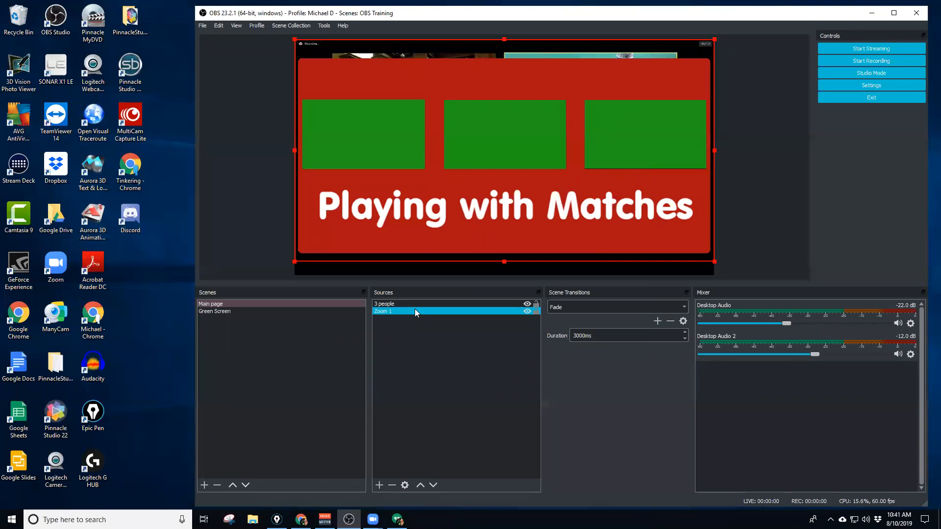
left_click(425, 174)
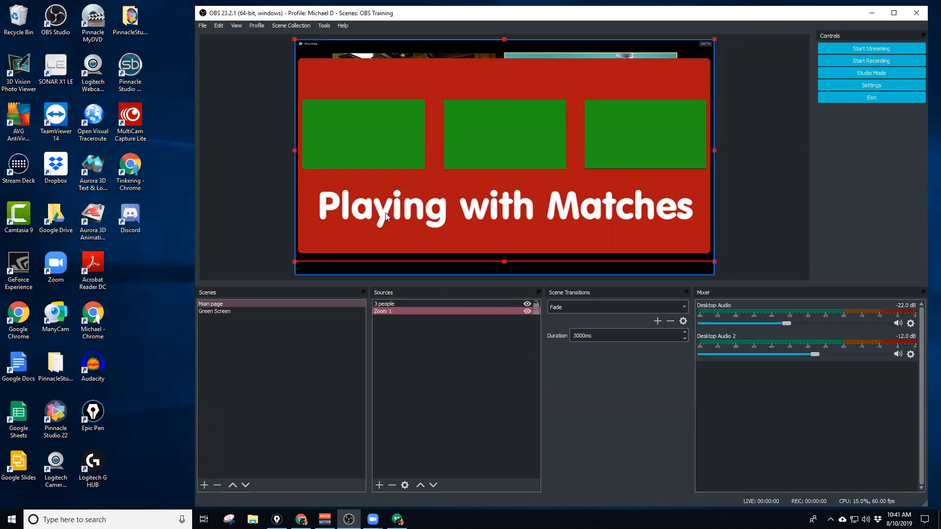
left_click(430, 311)
left_click(536, 311)
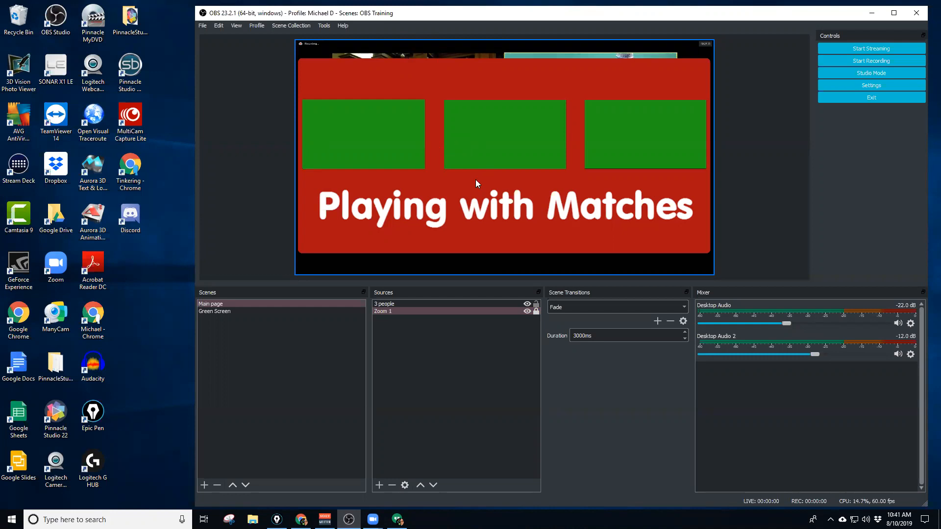
Add a Chroma Key filter with its default name to the 3 people source and move the filter window off the scene preview.
left_click(409, 305)
left_click(419, 310)
left_click(421, 305)
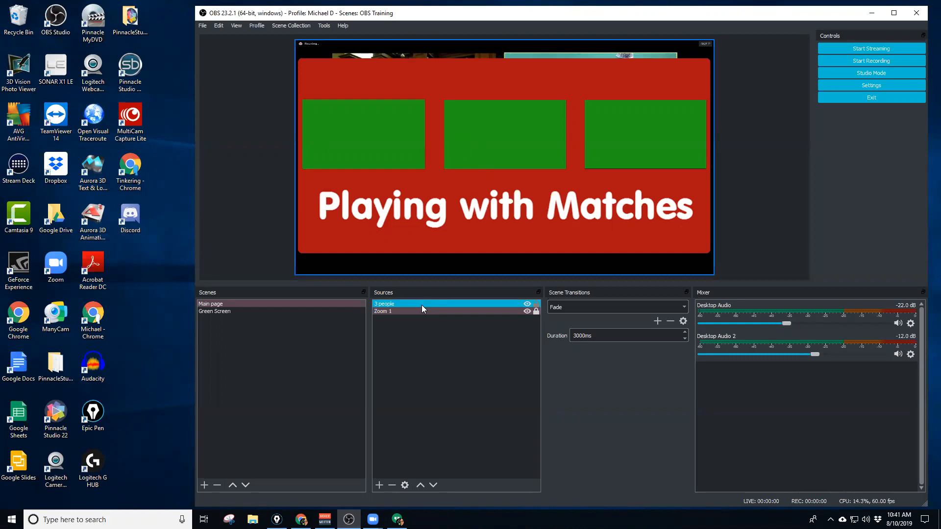
left_click(415, 311)
left_click(399, 305)
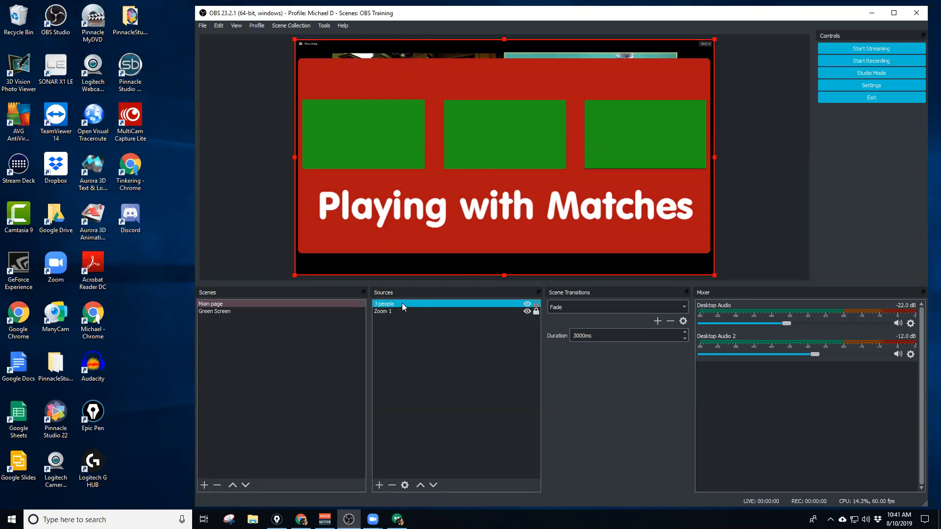
right_click(402, 303)
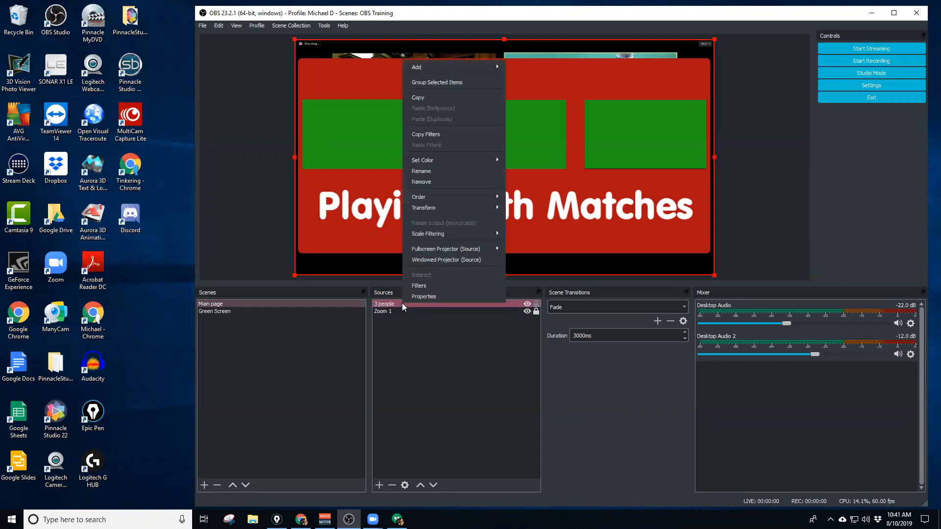
left_click(427, 285)
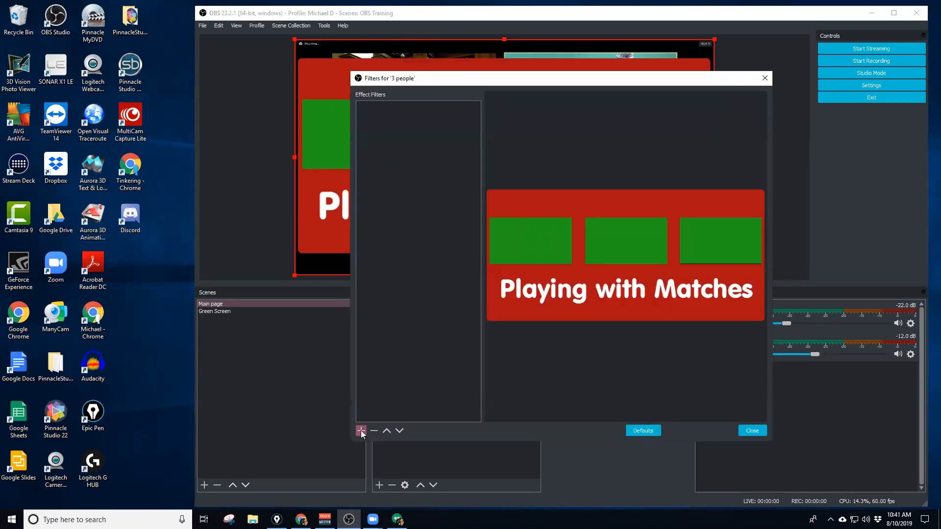
left_click(361, 431)
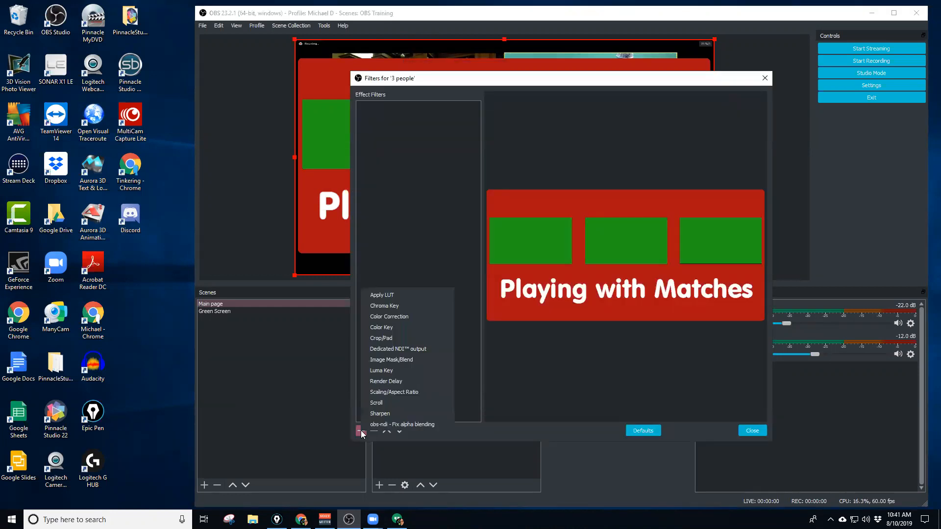
left_click(399, 307)
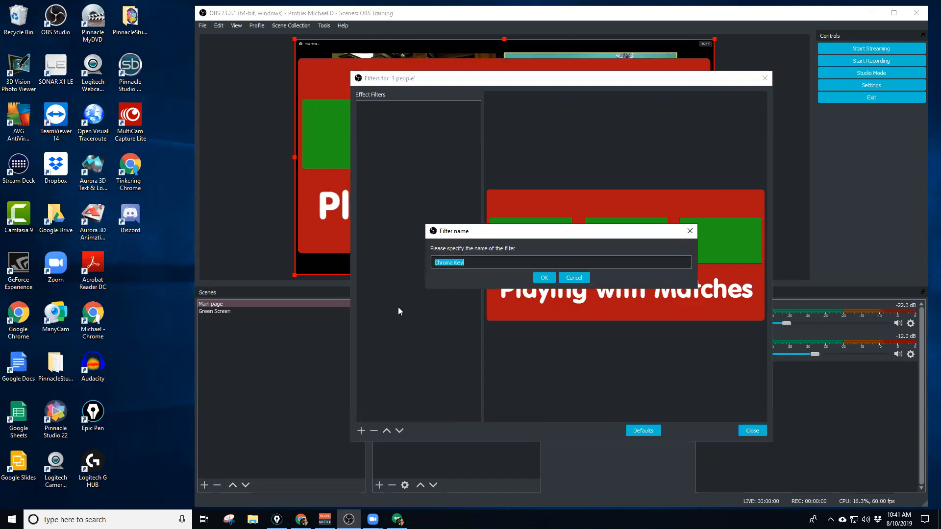
left_click(544, 278)
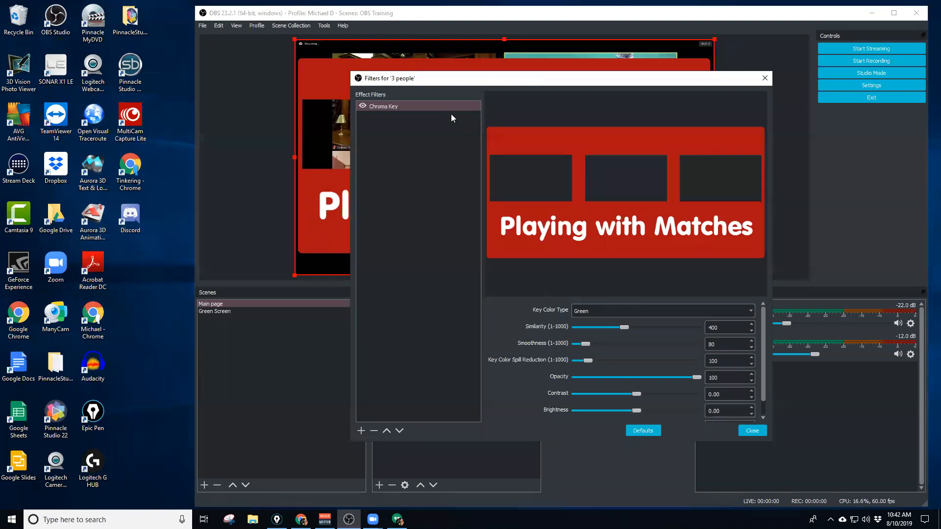
left_click_drag(469, 82, 329, 200)
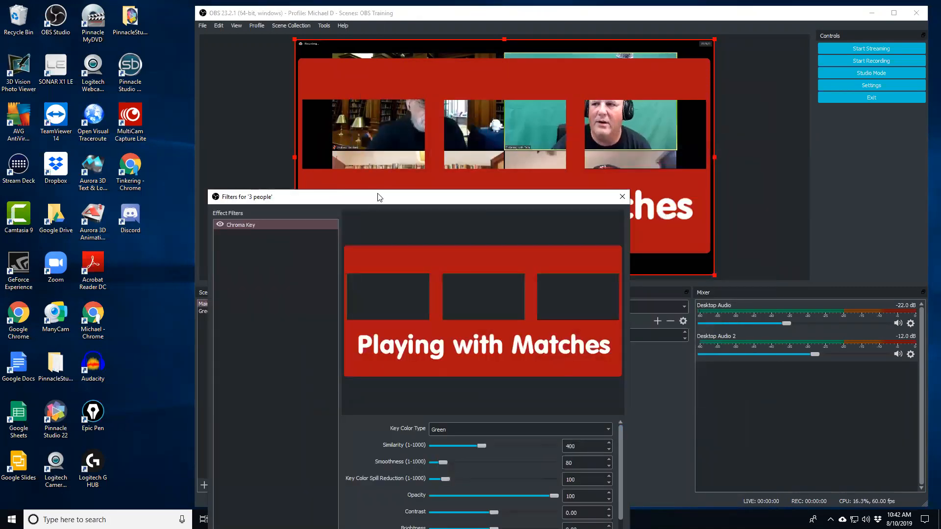
Close the chroma key filter settings, lock the 3 people source and unlock the Zoom 1 source.
left_click_drag(378, 197, 553, 76)
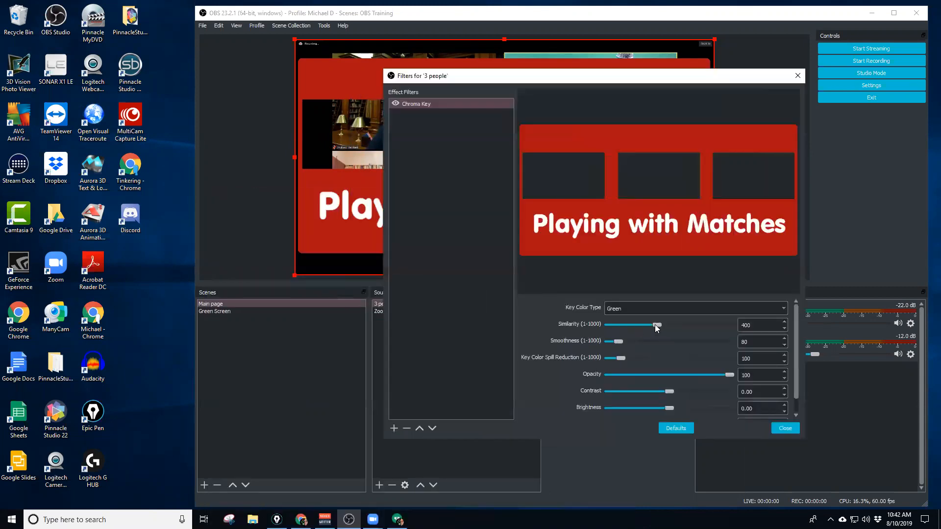
left_click(785, 428)
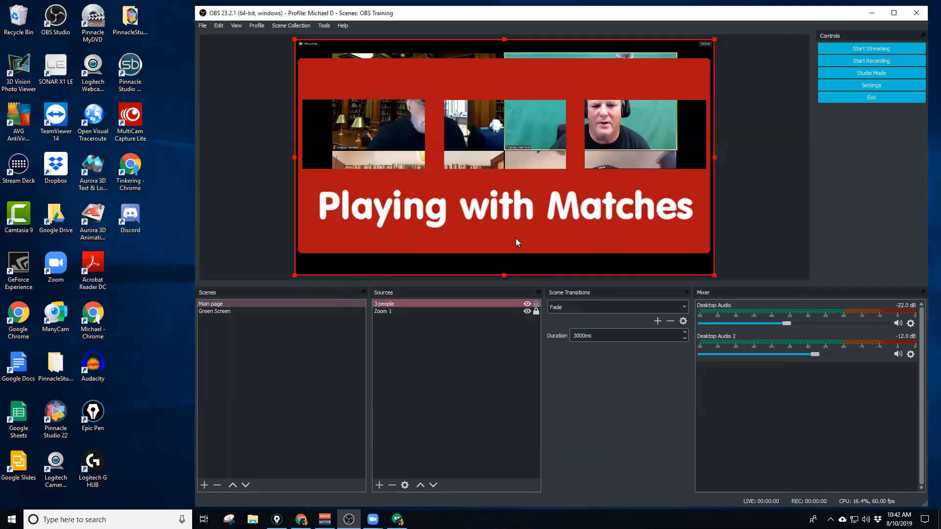
left_click(429, 315)
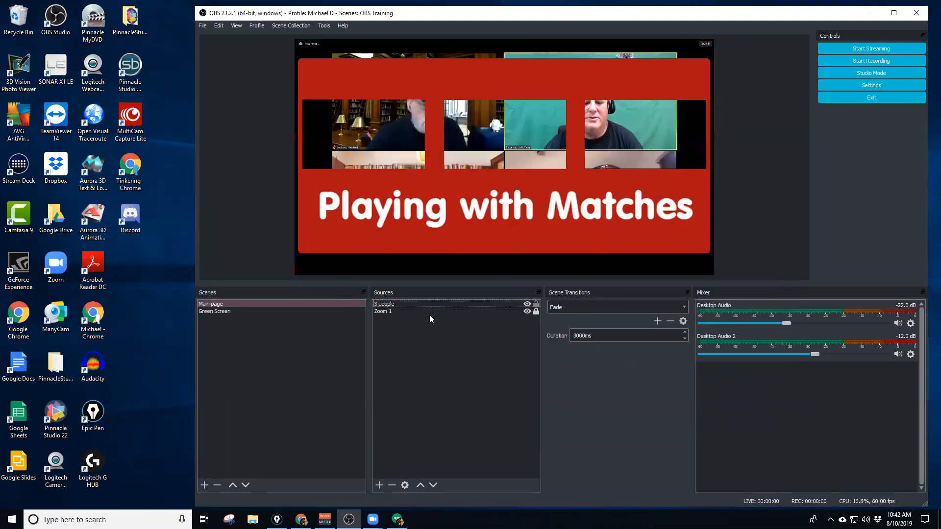
left_click(536, 304)
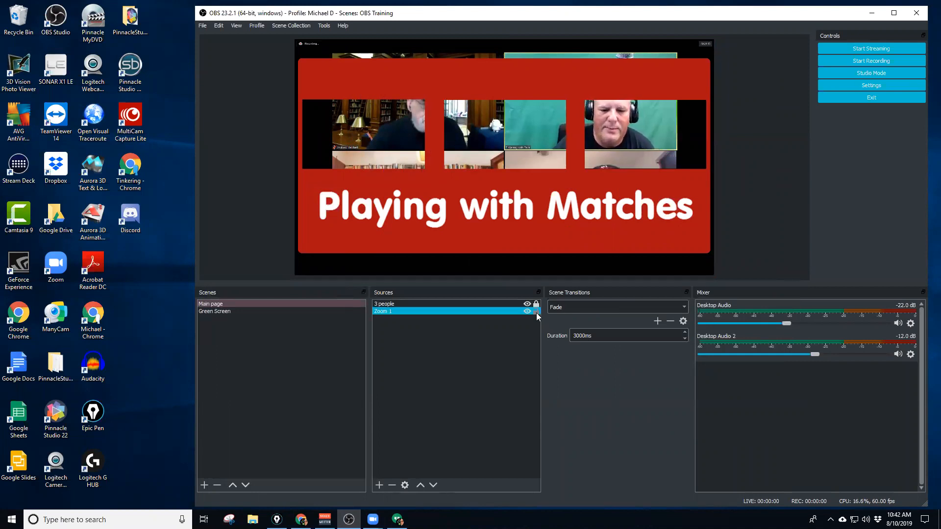
left_click(493, 305)
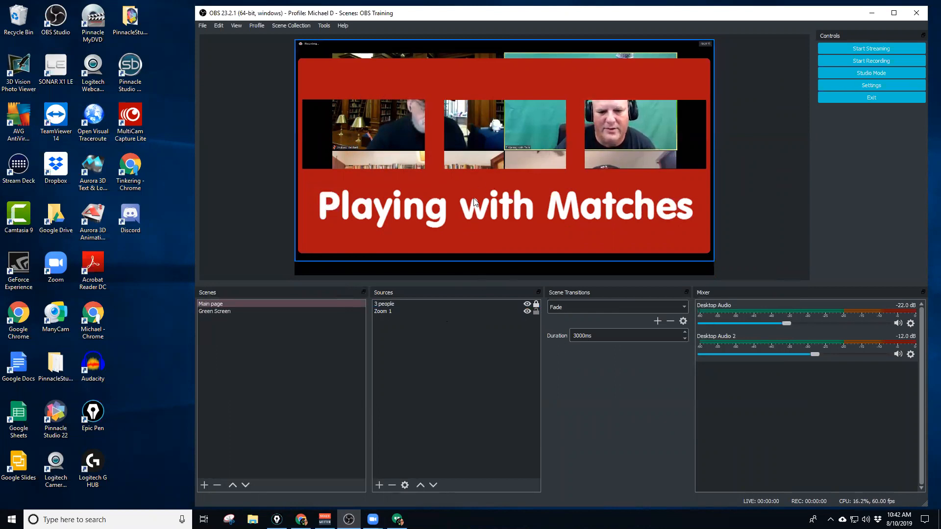
left_click(555, 272)
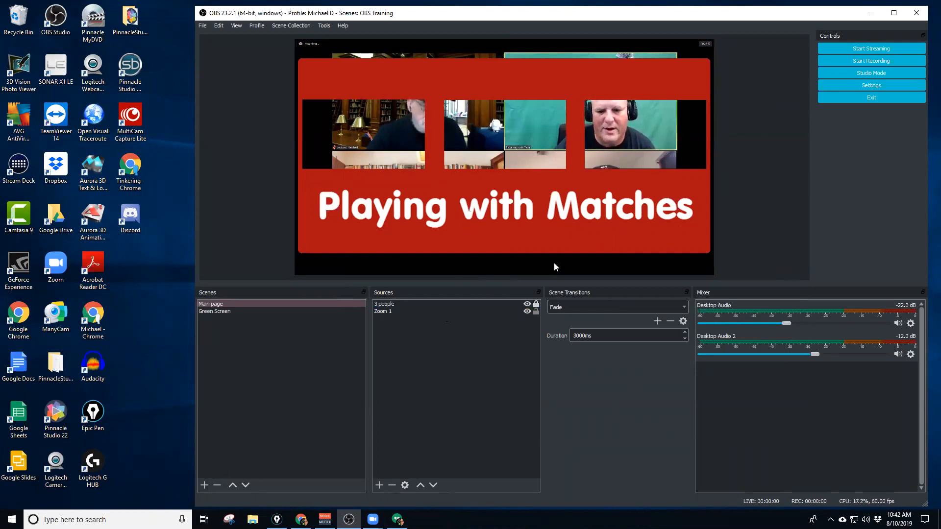
Try to shrink and shift the Zoom 1 source so the two upper participants fit the template's first two cut-outs.
left_click(484, 52)
left_click_drag(471, 108, 401, 130)
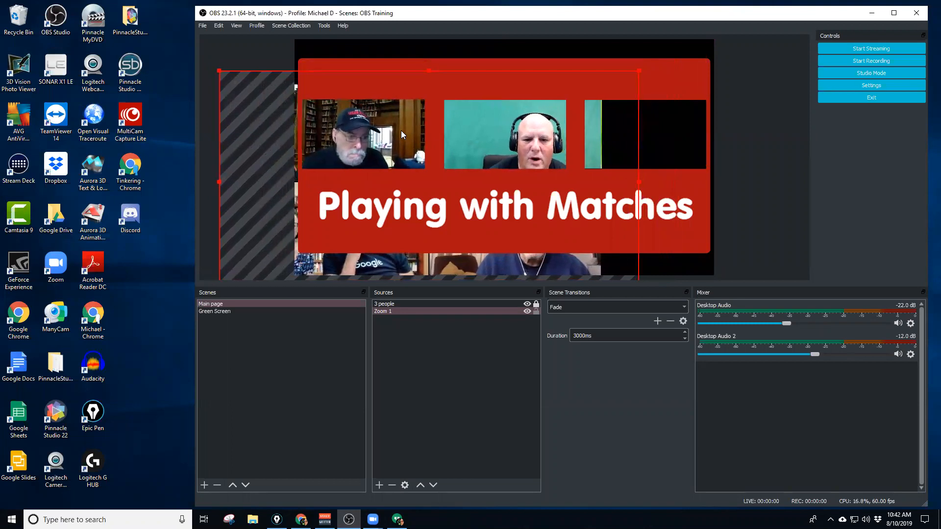
left_click_drag(220, 71, 295, 115)
left_click_drag(383, 157, 346, 133)
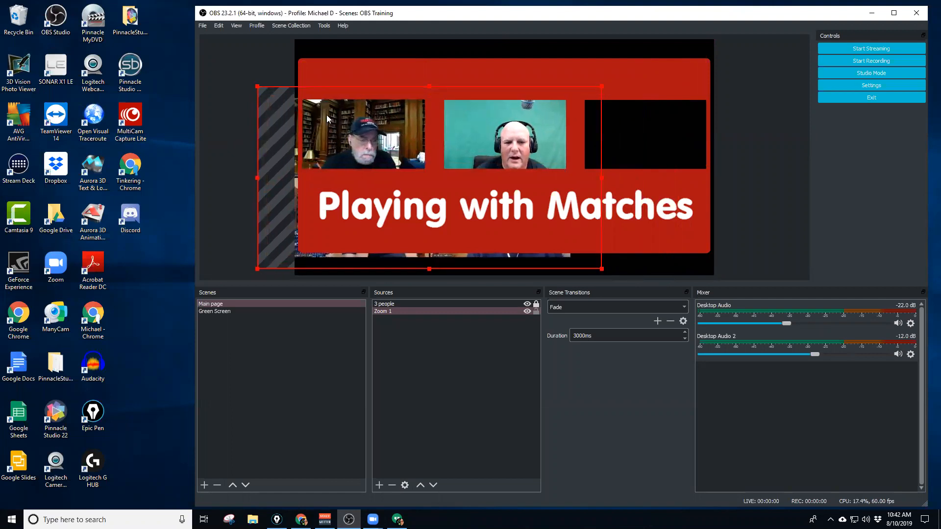
left_click_drag(258, 85, 312, 95)
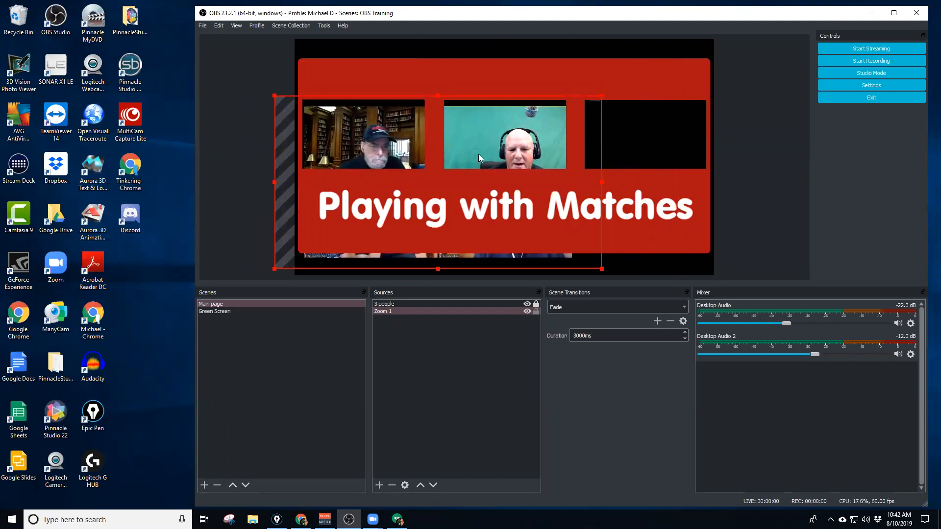
left_click_drag(478, 153, 486, 147)
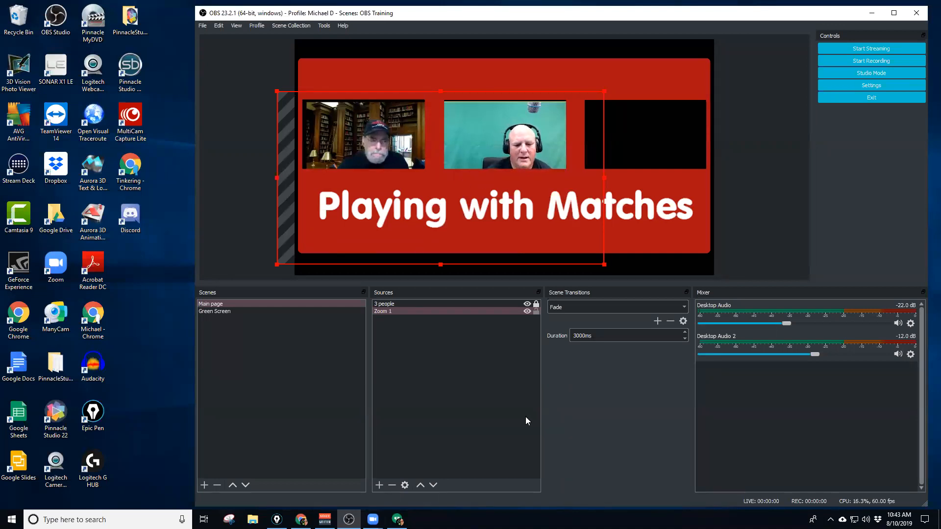
Remove the Zoom 1 source from the Main page scene.
right_click(416, 310)
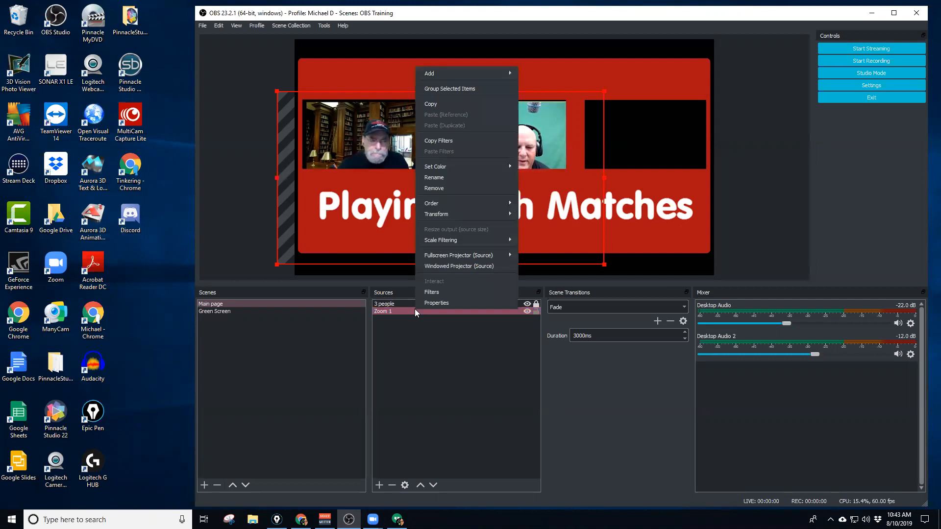
left_click(454, 189)
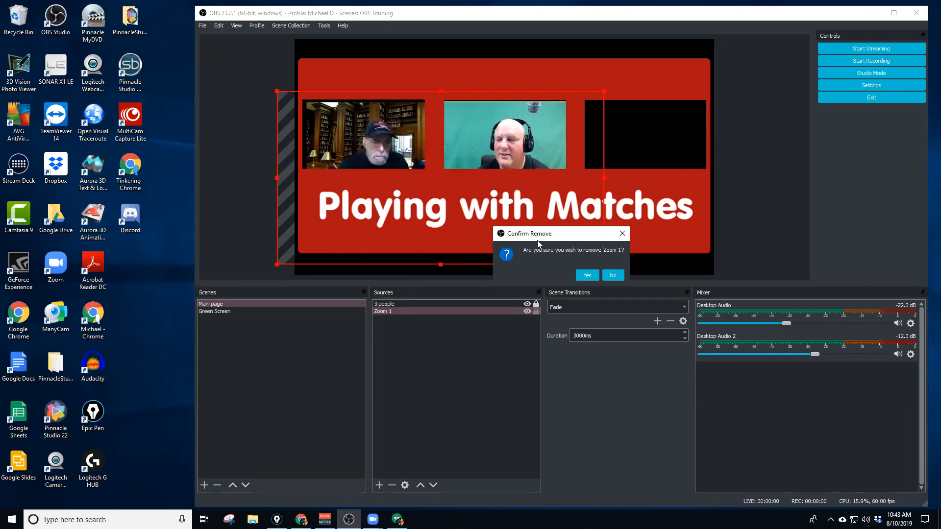
left_click(588, 275)
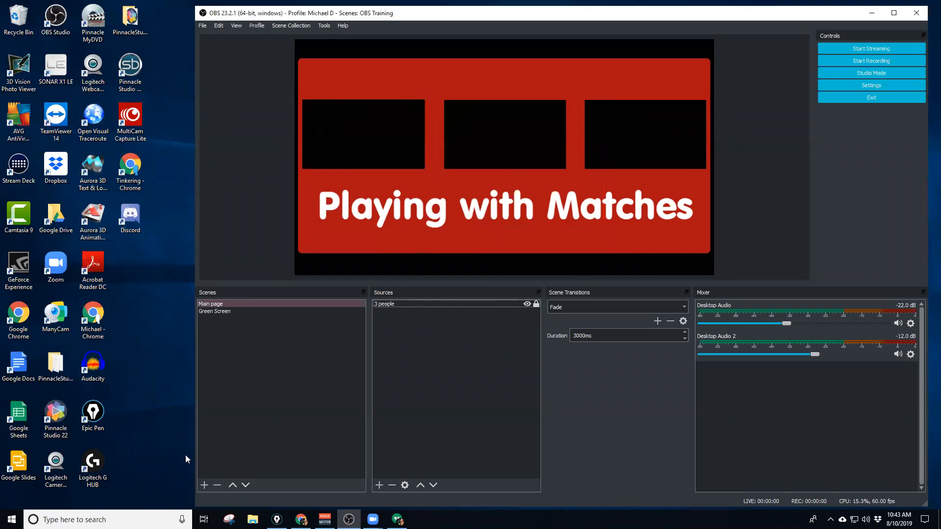
Create a new scene named "Person 1".
left_click(205, 485)
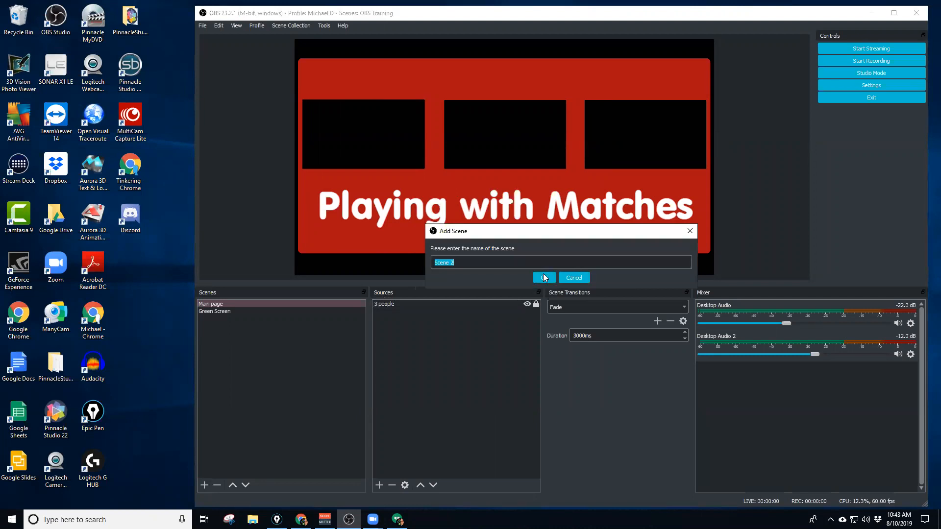
type("Zoom Group")
key("BackSpace")
key("BackSpace")
key("BackSpace")
key("BackSpace")
key("BackSpace")
key("BackSpace")
key("BackSpace")
key("BackSpace")
key("BackSpace")
key("BackSpace")
type("erson One")
key("BackSpace")
key("BackSpace")
key("BackSpace")
key("BackSpace")
type("1")
left_click(545, 276)
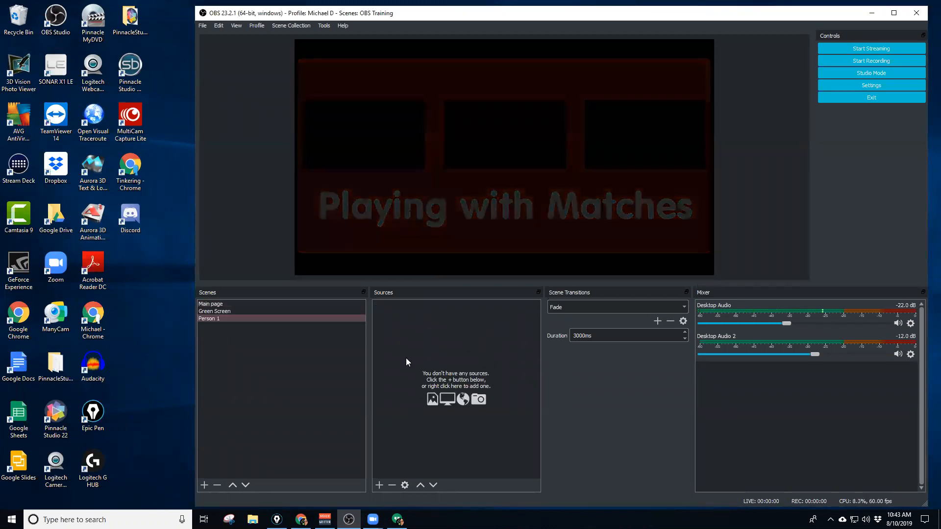
Add the existing Zoom window capture to the Person 1 scene as a source.
left_click(379, 484)
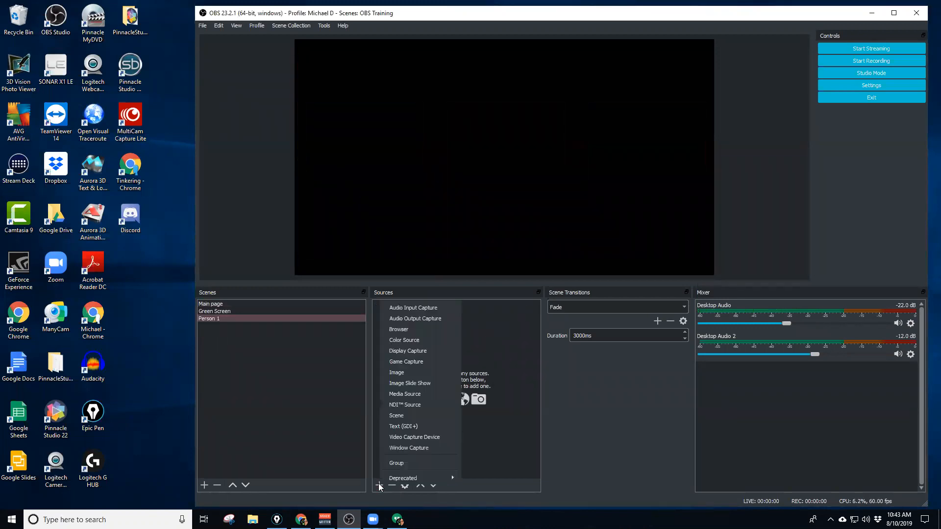
left_click(430, 450)
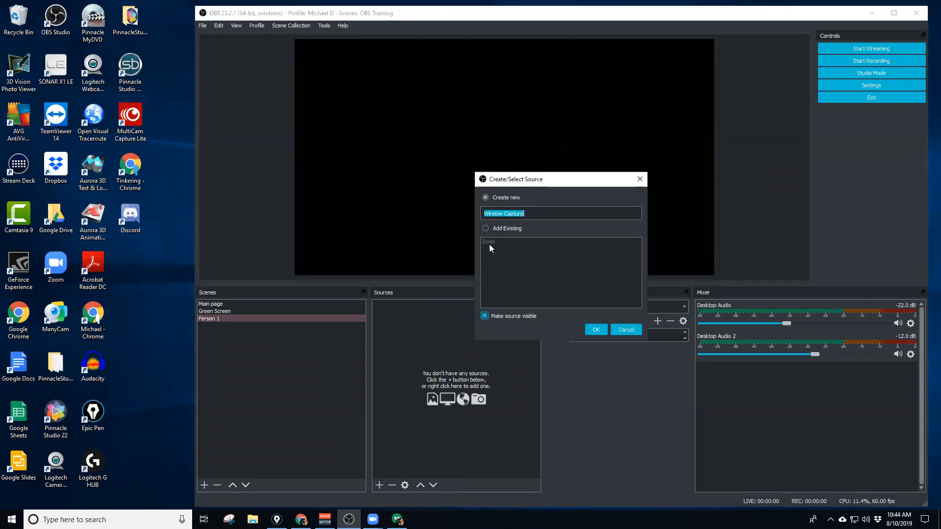
left_click(596, 331)
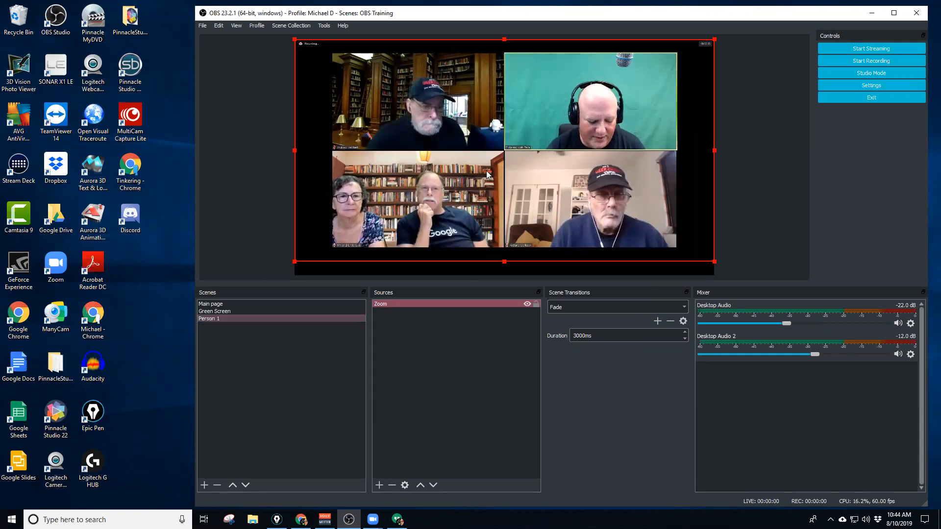
Crop the Zoom source to the upper-left participant's tile and enlarge it from the canvas corner to fill the canvas.
left_click_drag(717, 259, 503, 148)
left_click_drag(295, 40, 323, 51)
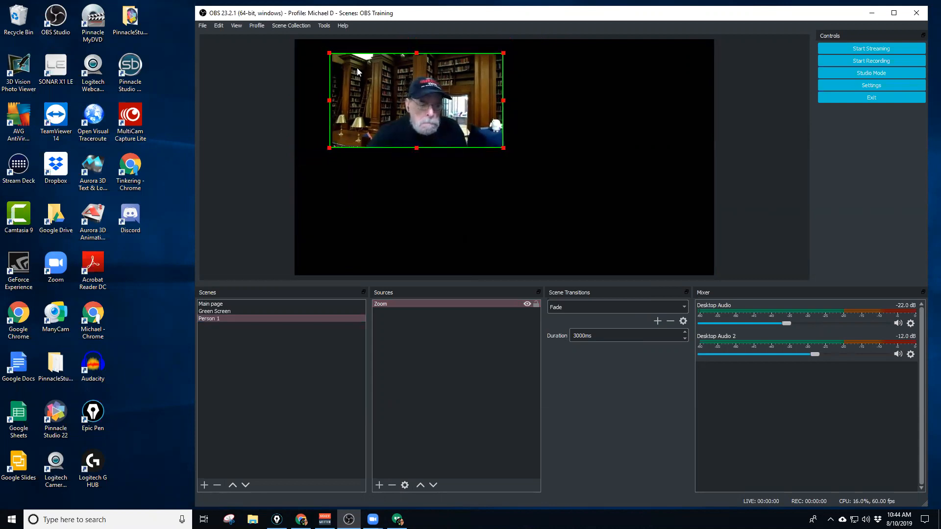
left_click_drag(424, 100, 391, 86)
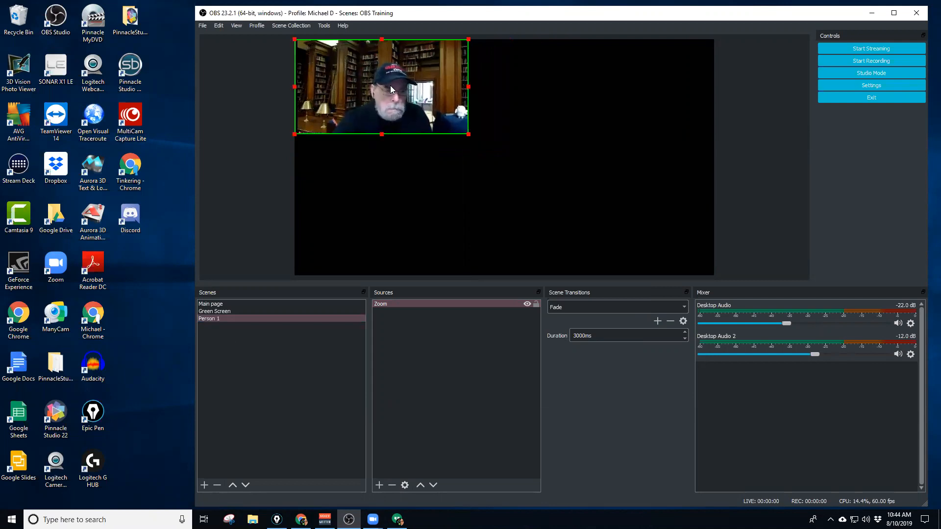
left_click_drag(468, 138, 672, 276)
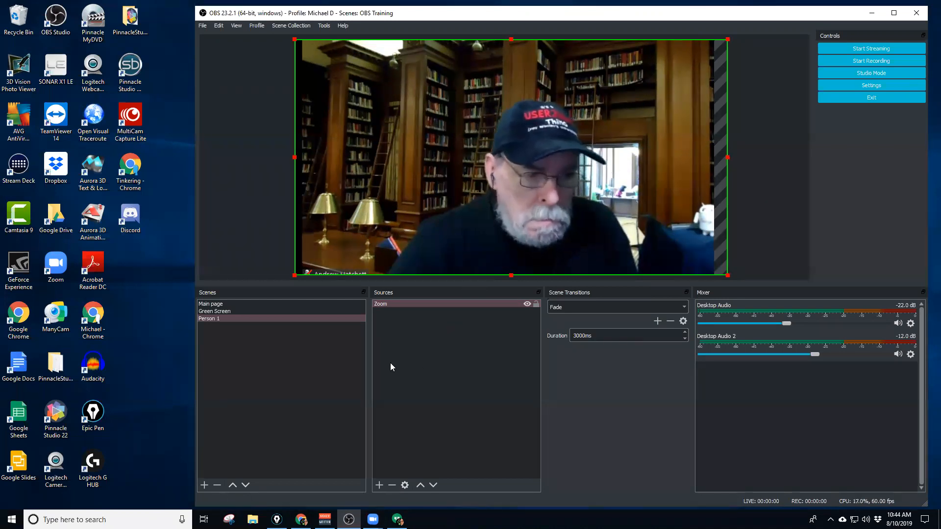
Duplicate the Person 1 scene and name the copy "Person 2".
left_click(217, 318)
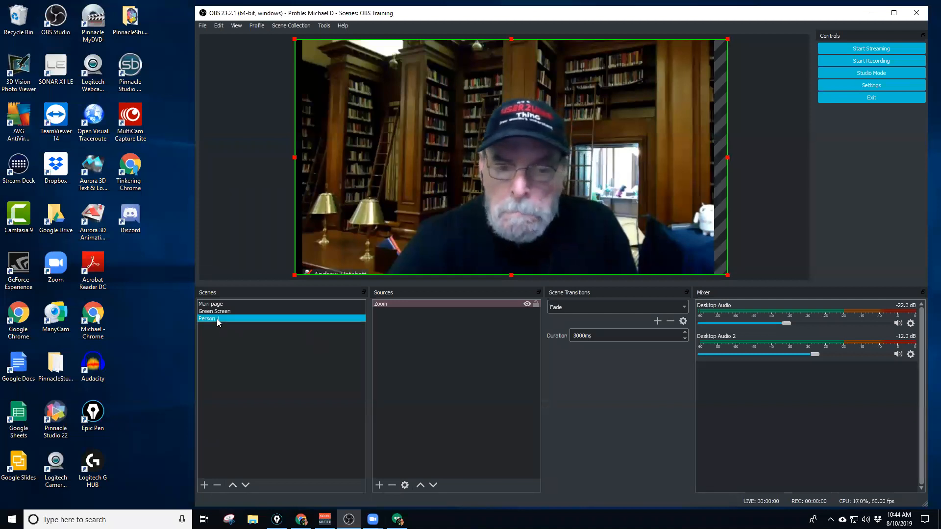
right_click(217, 319)
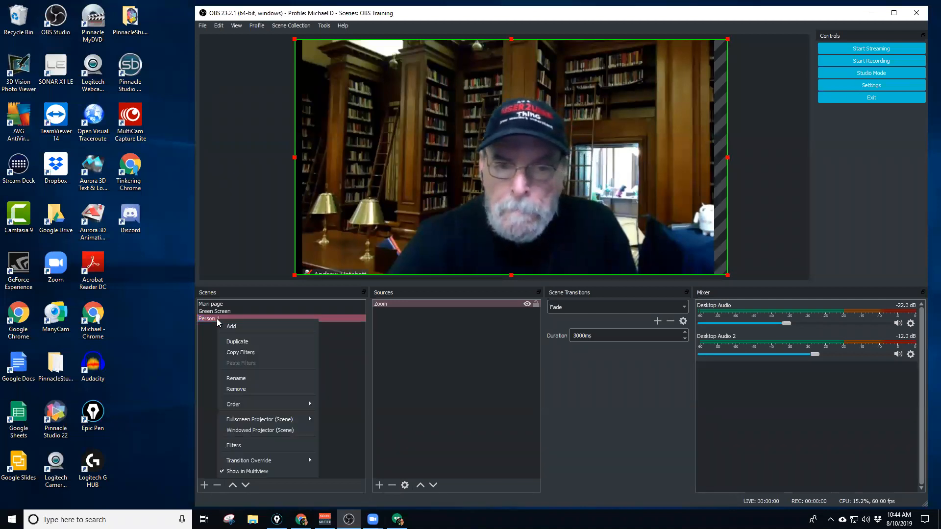
left_click(238, 343)
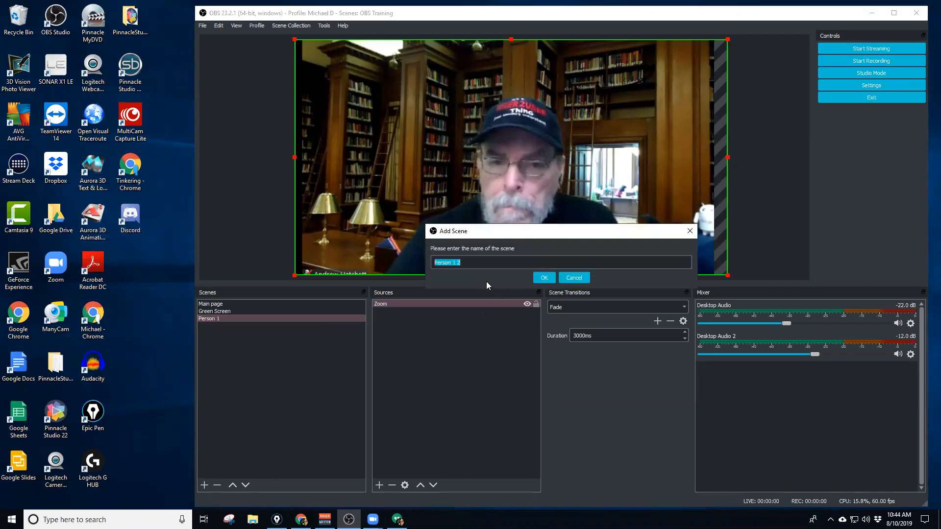
left_click(494, 260)
key("BackSpace")
key("BackSpace")
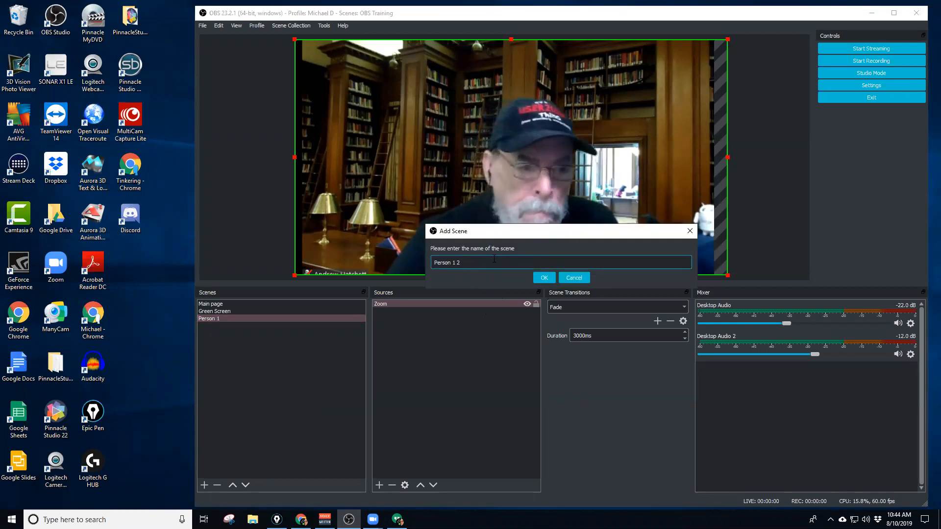
key("Return")
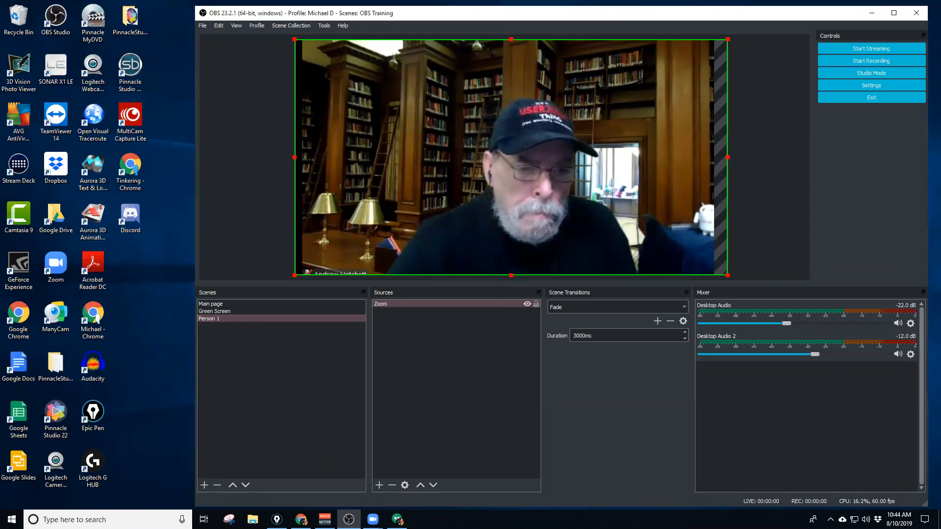
Re-crop the Zoom source in Person 2 to the upper-right participant's tile and scale it to fill the canvas.
left_click(429, 307)
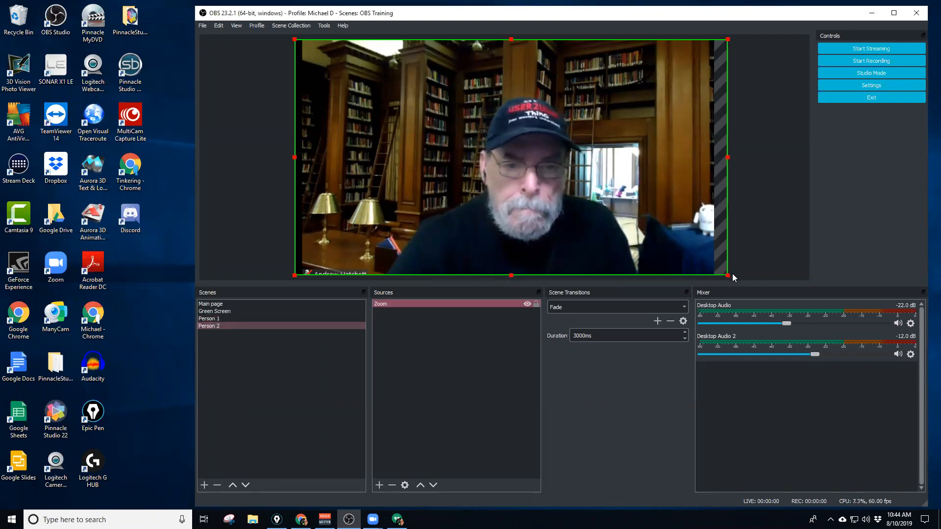
left_click_drag(732, 273, 596, 204)
left_click_drag(517, 188, 351, 117)
left_click_drag(427, 116, 443, 142)
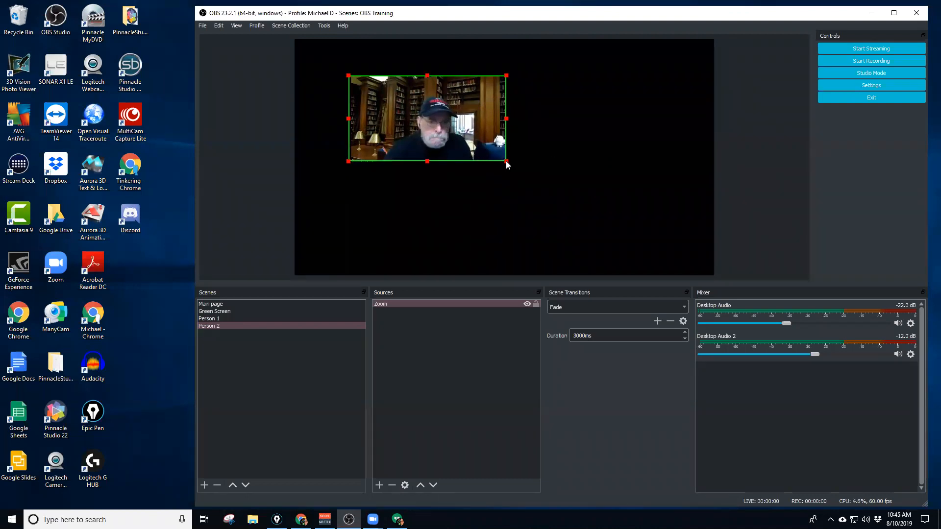
left_click_drag(508, 166, 667, 168)
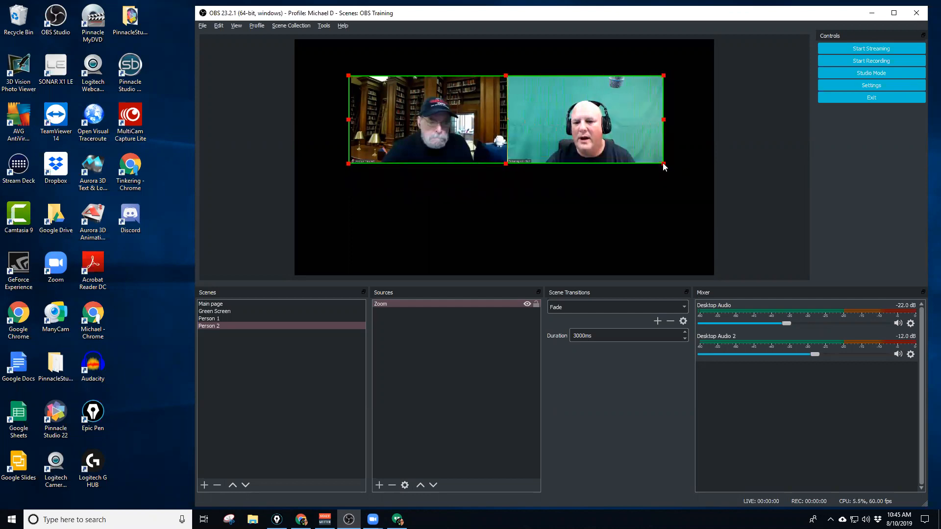
left_click_drag(349, 77, 499, 75)
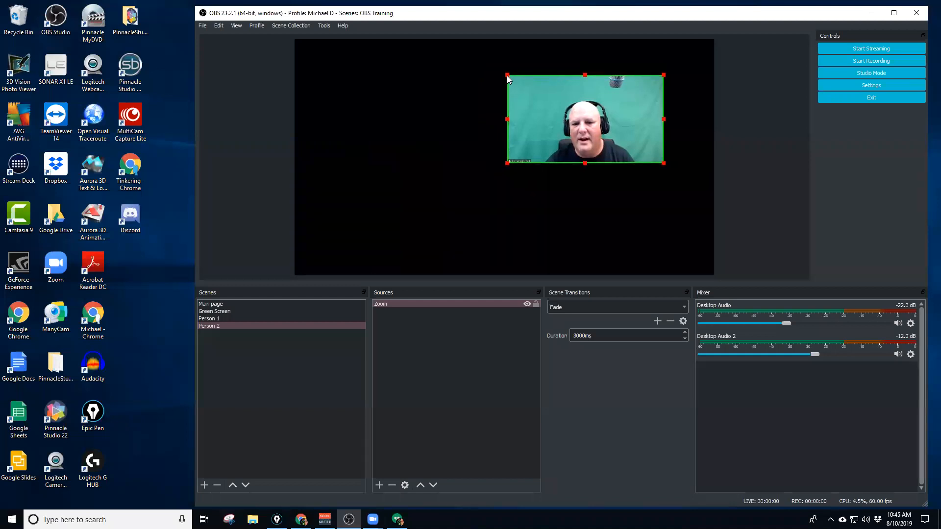
left_click_drag(591, 116, 387, 78)
left_click_drag(451, 128, 670, 278)
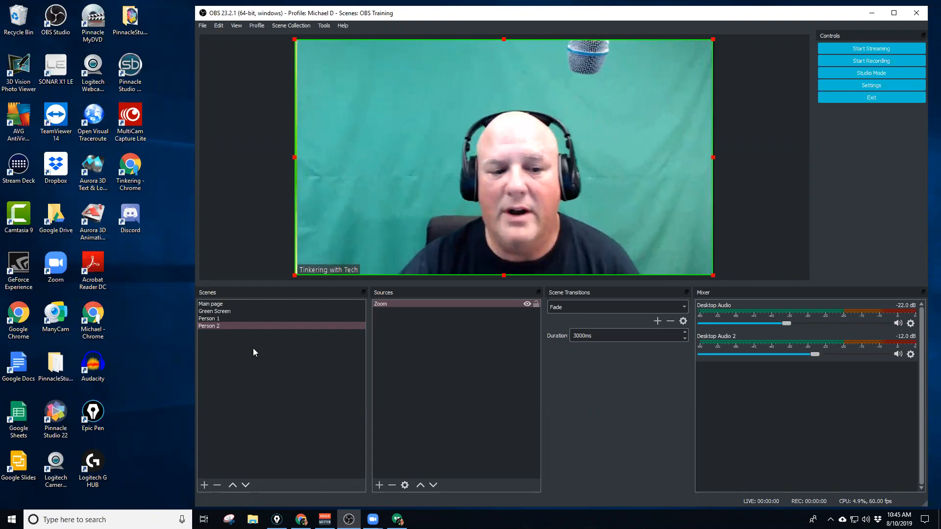
Duplicate the Person 2 scene and name the copy "Person 3".
left_click(219, 327)
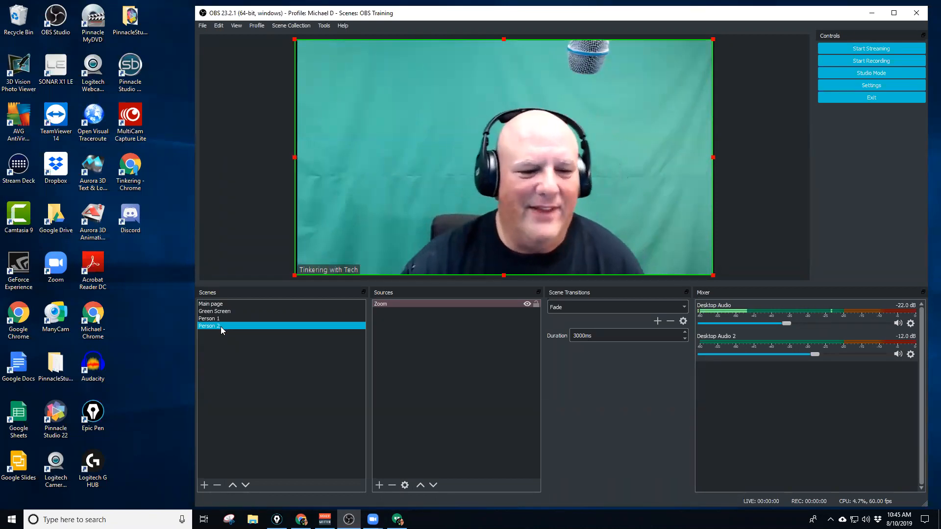
right_click(221, 326)
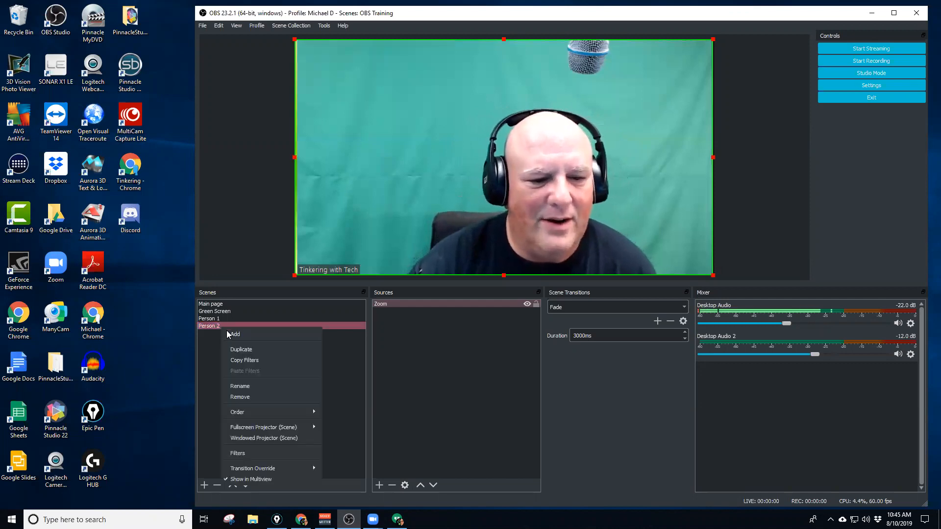
left_click(240, 349)
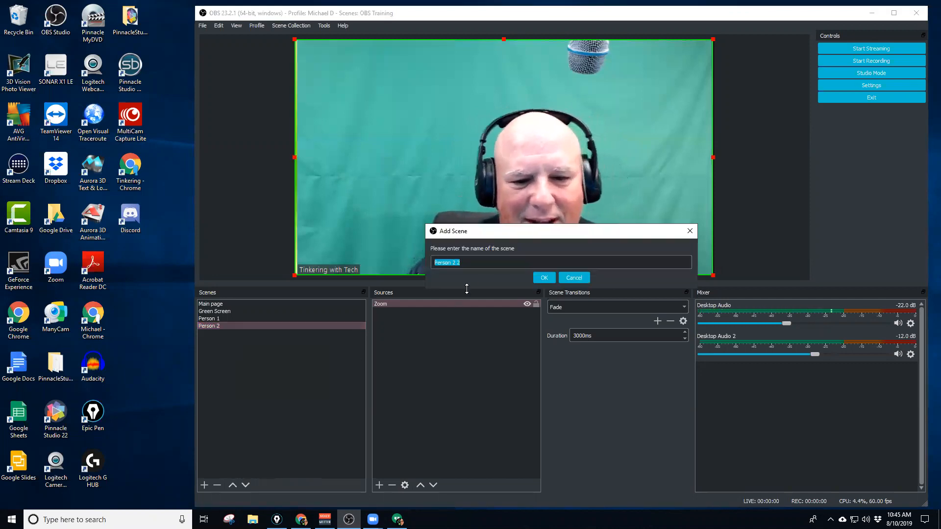
left_click(470, 265)
key("BackSpace")
key("BackSpace")
key("BackSpace")
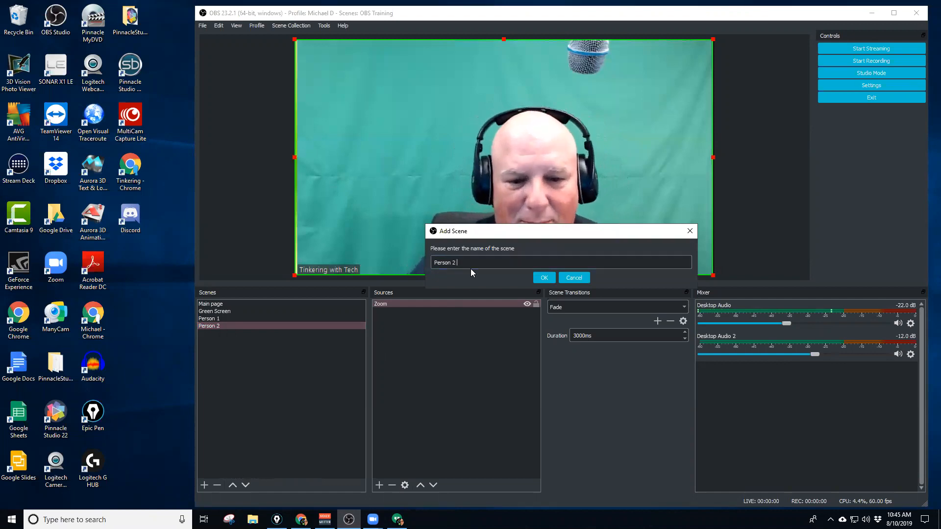
type("3")
key("Return")
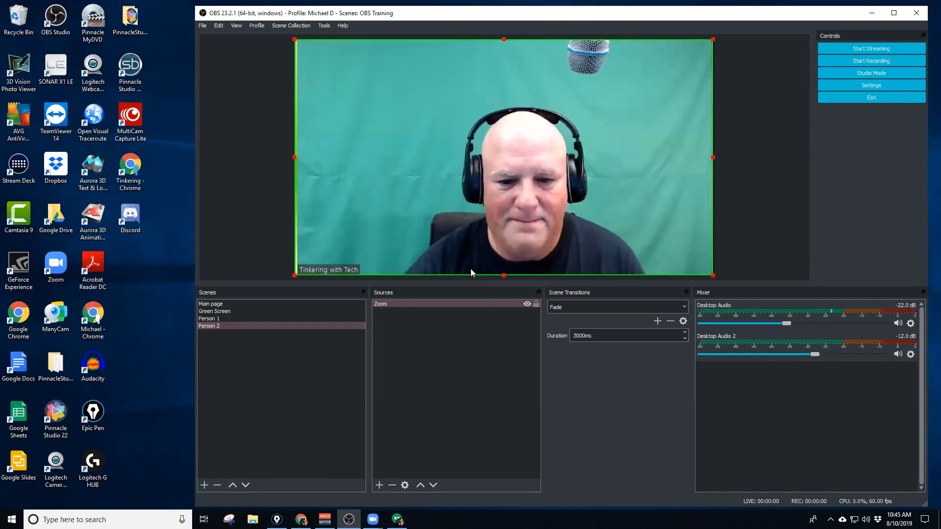
Re-crop the Zoom source in Person 3 to the lower-left participants' tile and enlarge it from the canvas corner to cover the canvas.
left_click(442, 303)
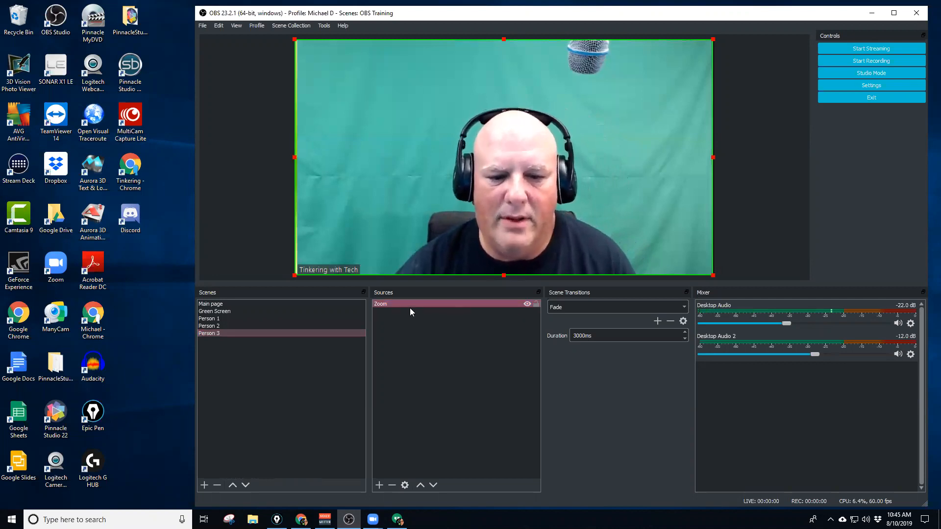
left_click_drag(713, 275, 453, 141)
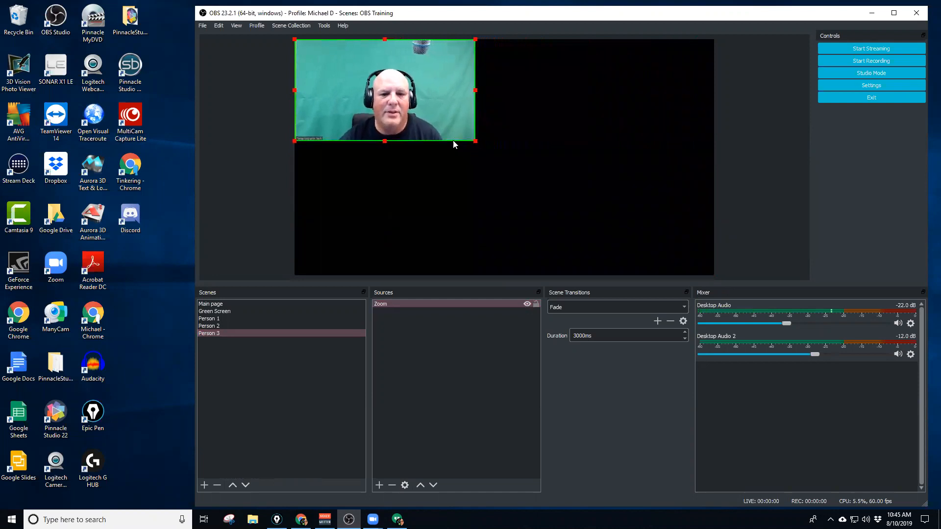
left_click_drag(400, 106, 632, 118)
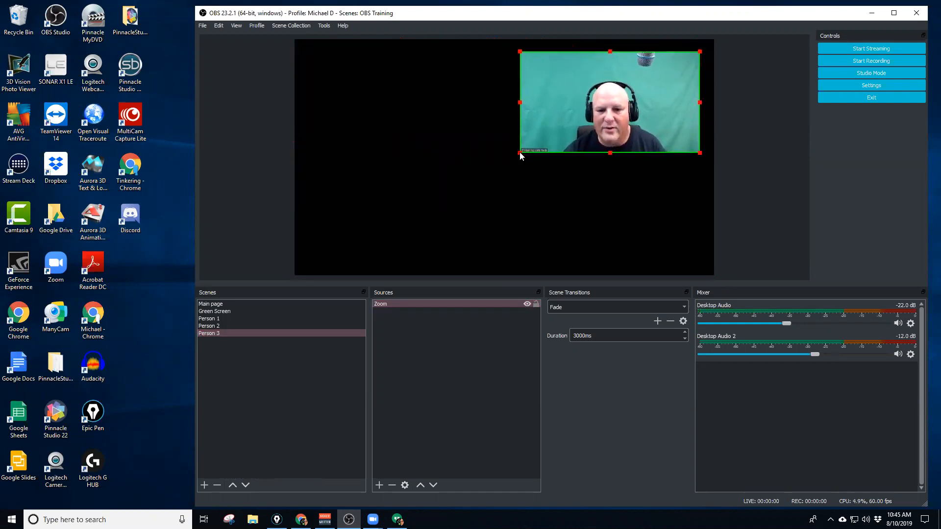
left_click_drag(511, 157, 338, 259)
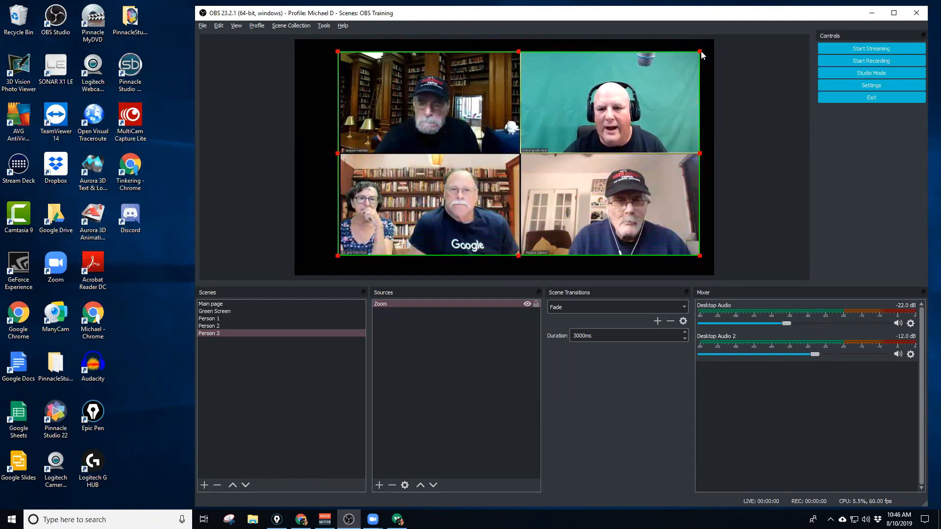
left_click_drag(702, 55, 520, 156)
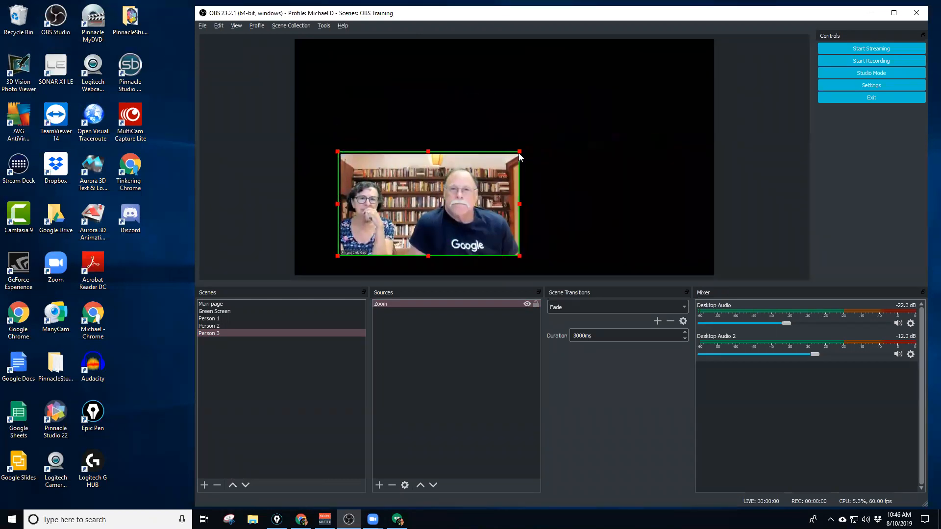
left_click_drag(484, 204, 441, 90)
left_click_drag(478, 140, 673, 272)
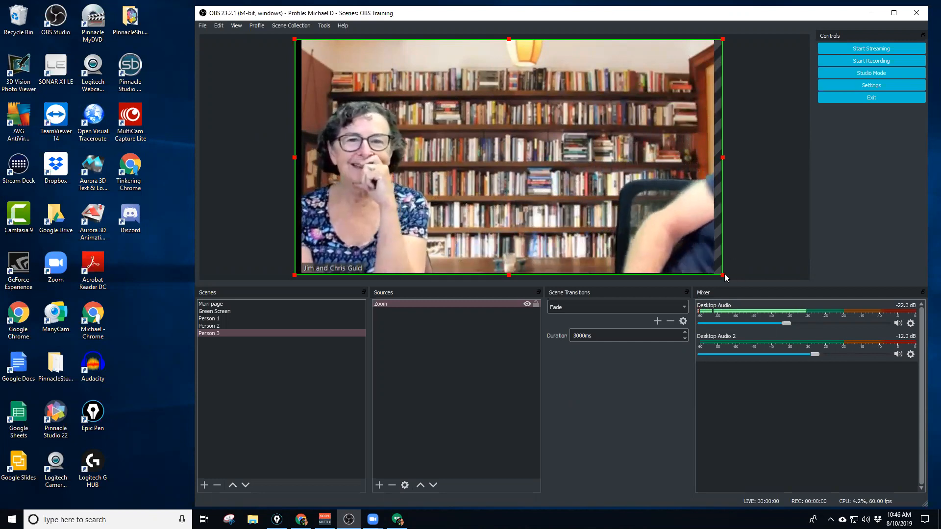
Trim the black strip from the left edge of Person 3's Zoom source and realign it with the canvas's upper-left corner.
mouse_move(529, 149)
left_mouse_down()
mouse_move(518, 148)
mouse_move(539, 155)
left_mouse_up()
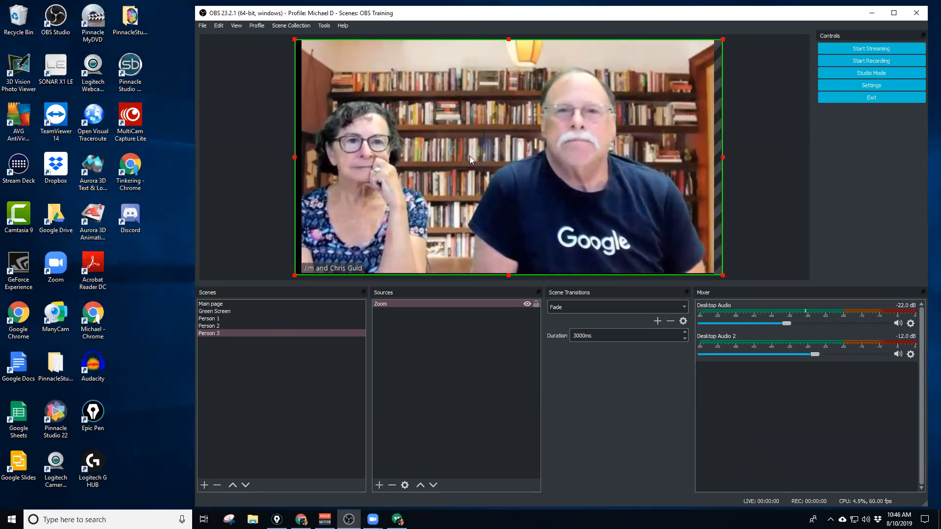
mouse_move(457, 154)
left_mouse_down()
mouse_move(444, 154)
mouse_move(458, 154)
left_mouse_up()
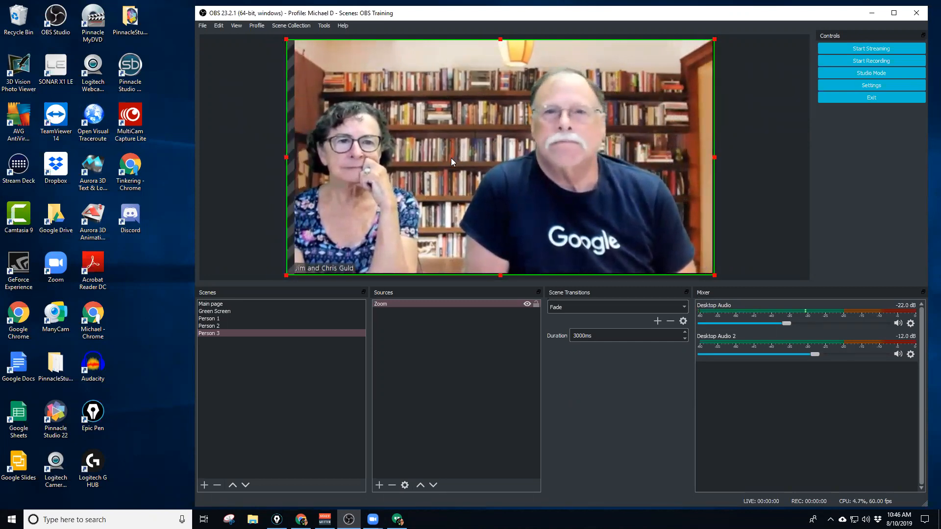
left_click_drag(416, 157, 423, 157)
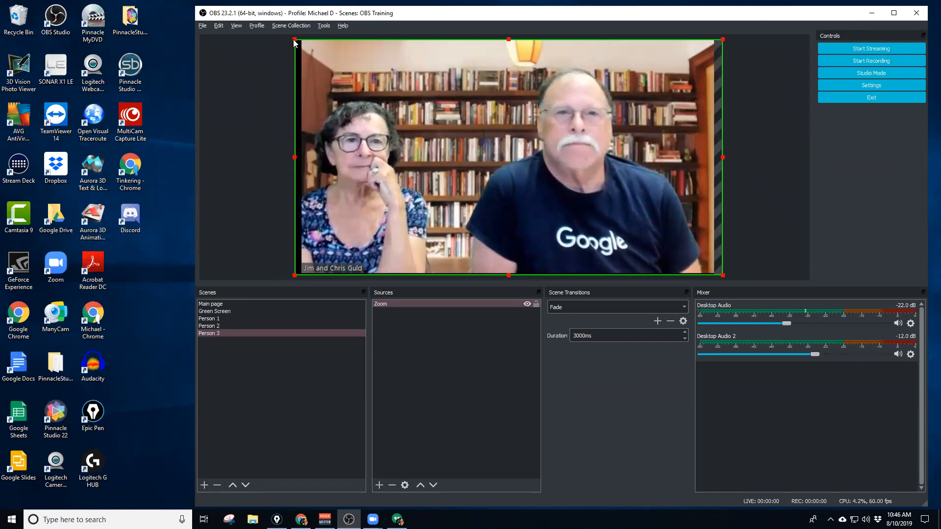
left_click_drag(294, 43, 301, 45)
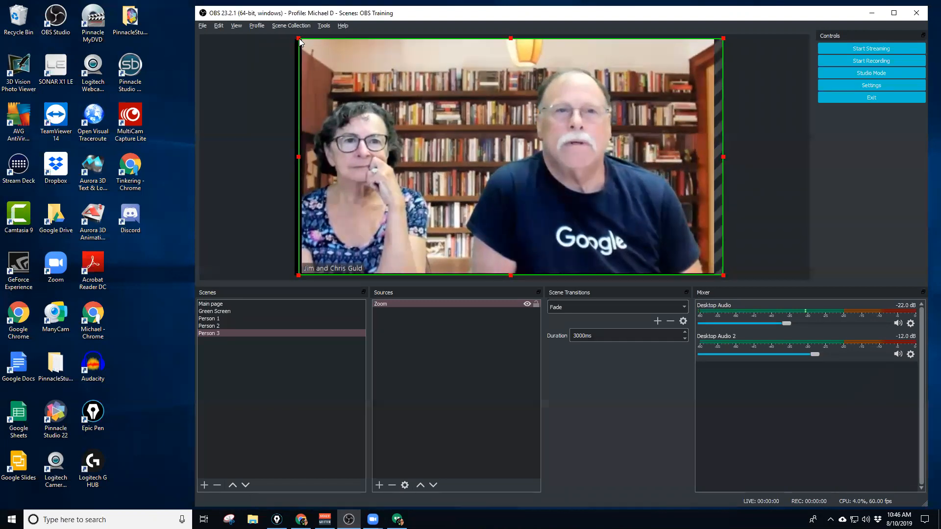
left_click_drag(349, 94, 344, 91)
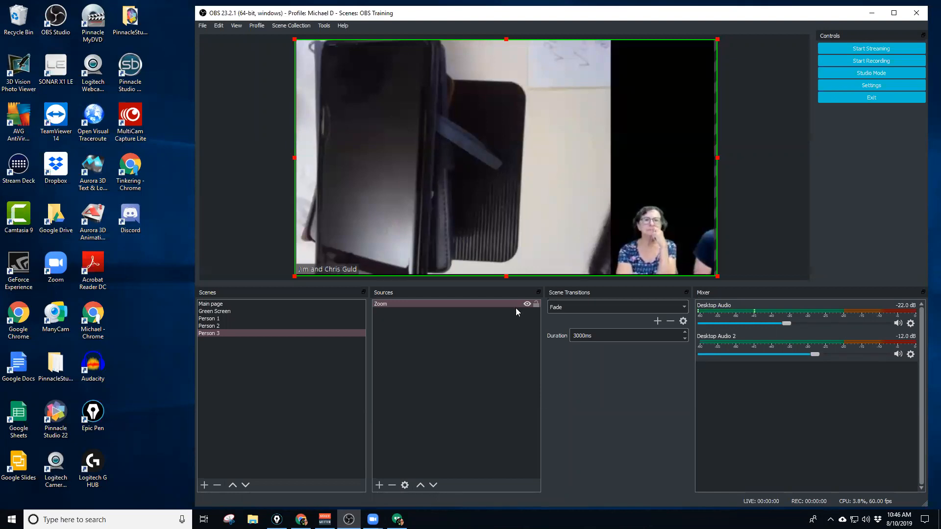
Preview the Person 1, Person 2 and Person 3 scenes in turn to check each participant's full-canvas view.
left_click(232, 326)
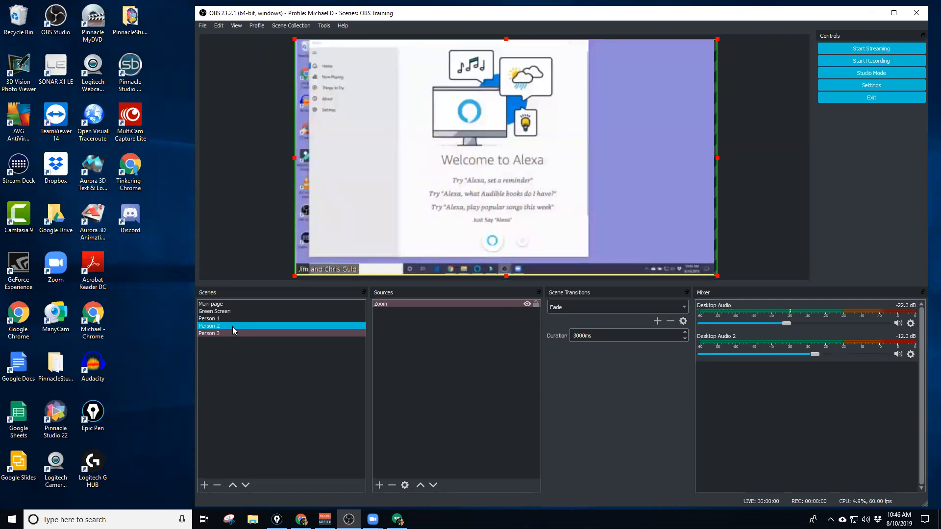
left_click(236, 319)
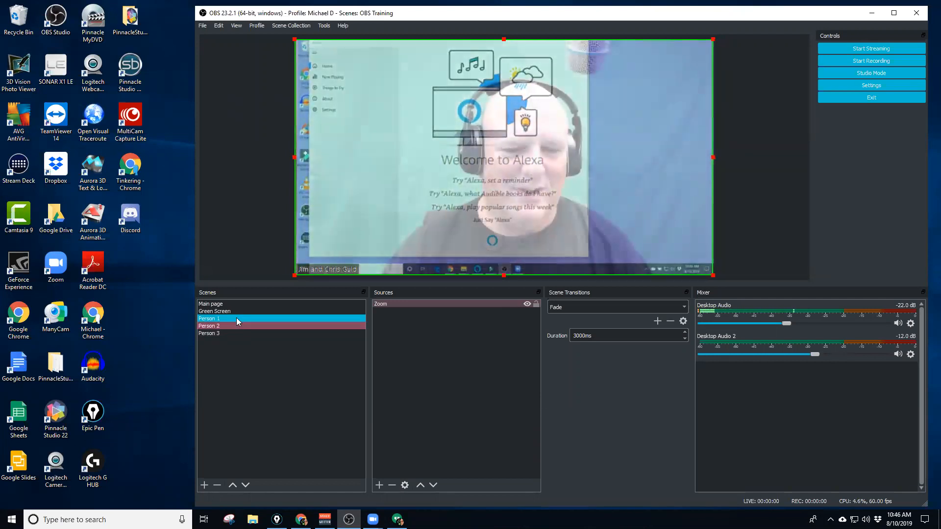
left_click(239, 332)
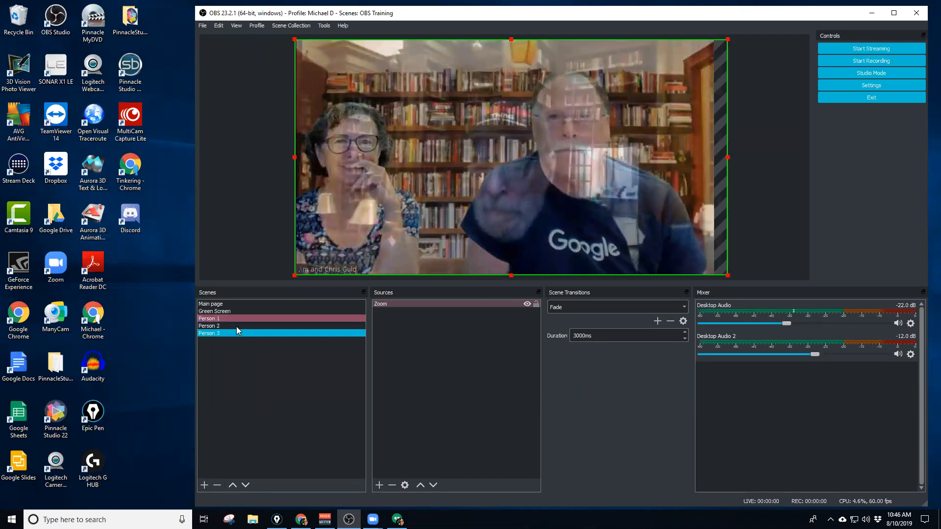
left_click(236, 325)
left_click(237, 319)
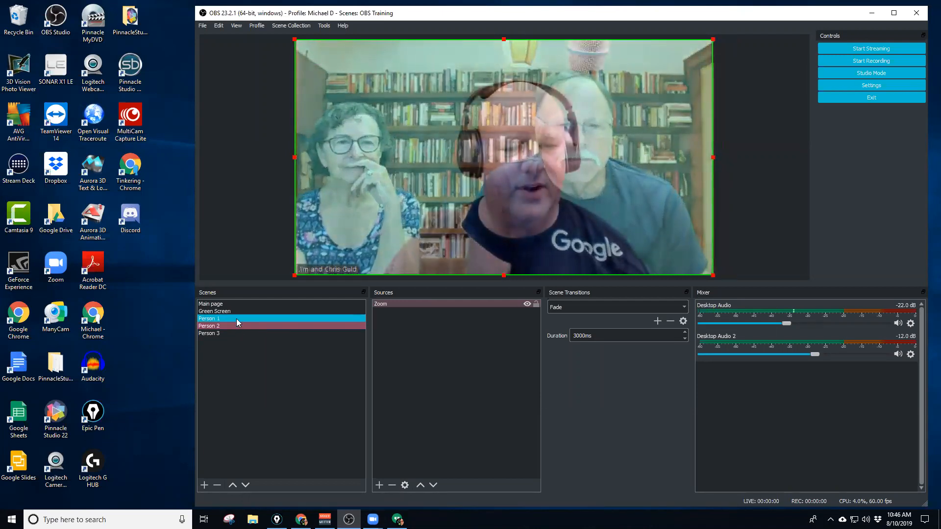
Add the existing Person 1, Person 2 and Person 3 scenes as sources in the Main page scene.
left_click(243, 305)
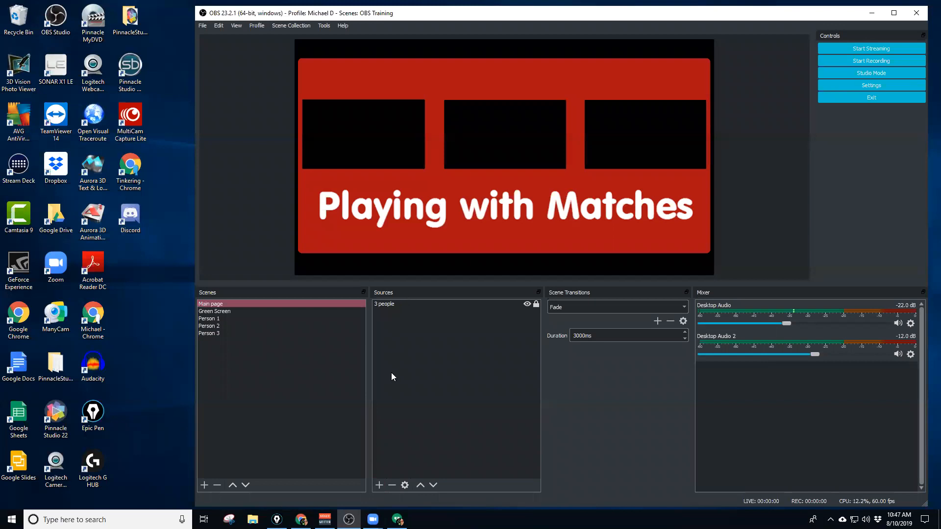
left_click(380, 487)
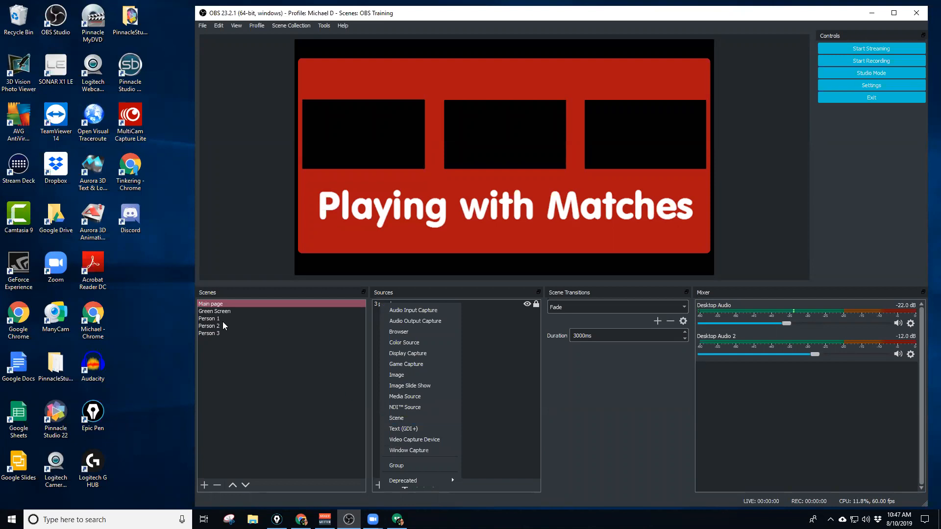
left_click(416, 420)
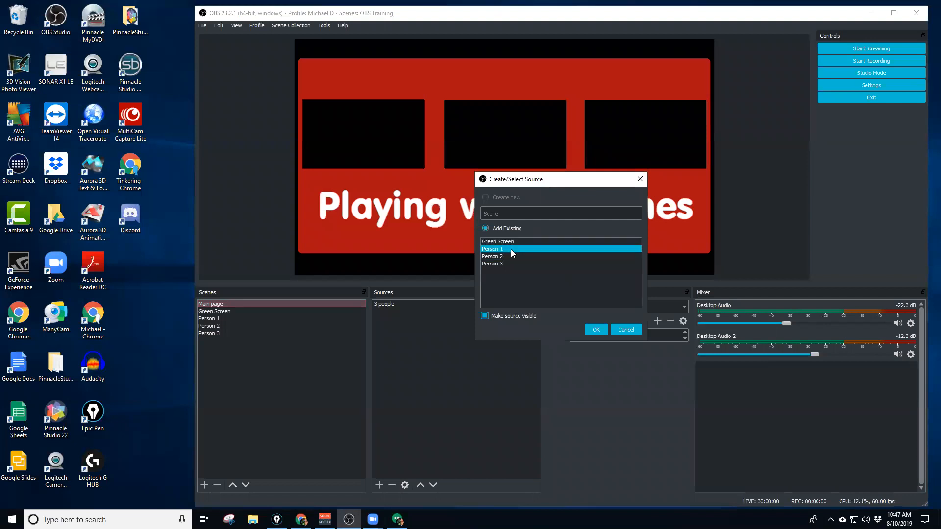
left_click(596, 329)
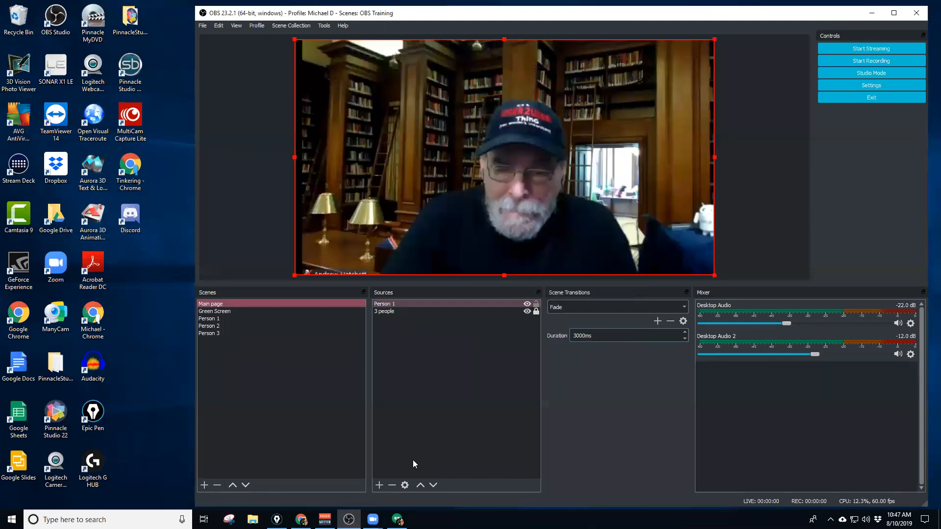
left_click(378, 485)
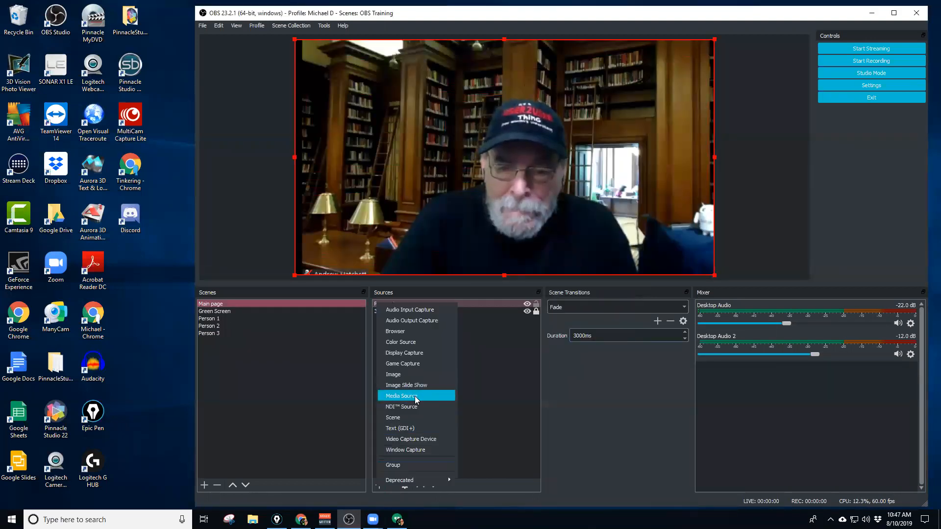
left_click(416, 417)
left_click(495, 256)
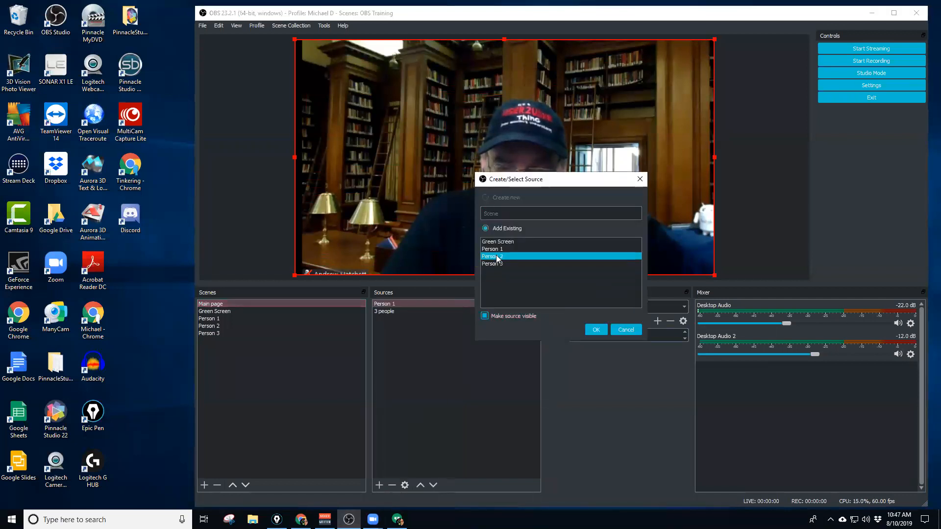
left_click(598, 329)
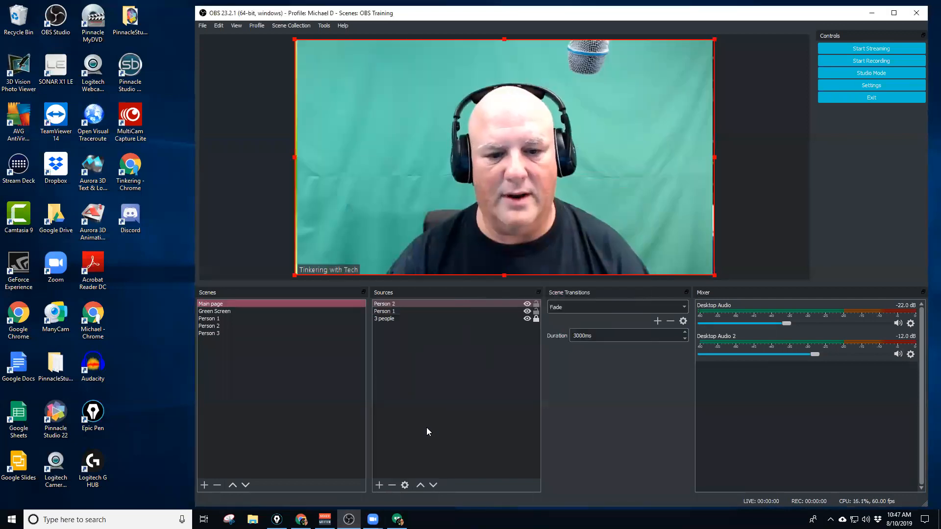
left_click(380, 485)
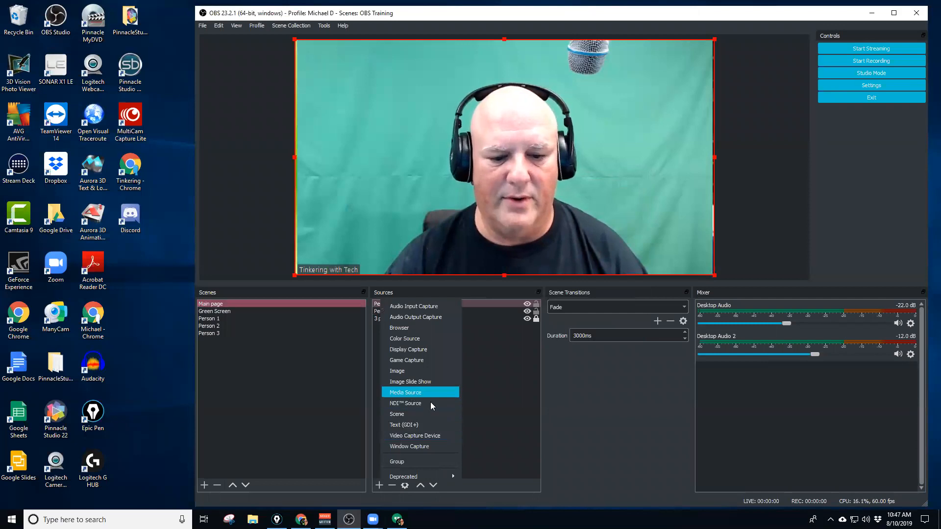
left_click(418, 415)
left_click(493, 263)
left_click(595, 330)
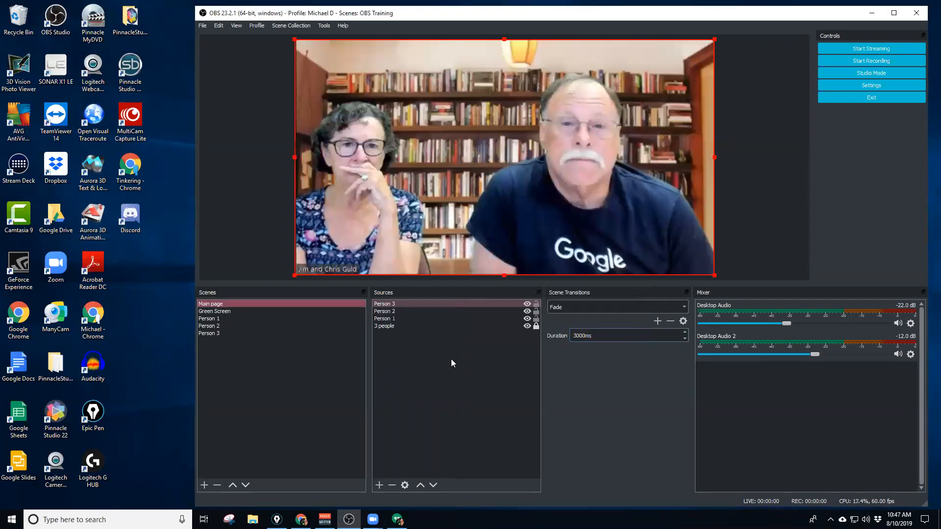
Shrink the Person 3 source to under half the canvas width and the Person 2 source to just over half.
left_click_drag(717, 274, 465, 153)
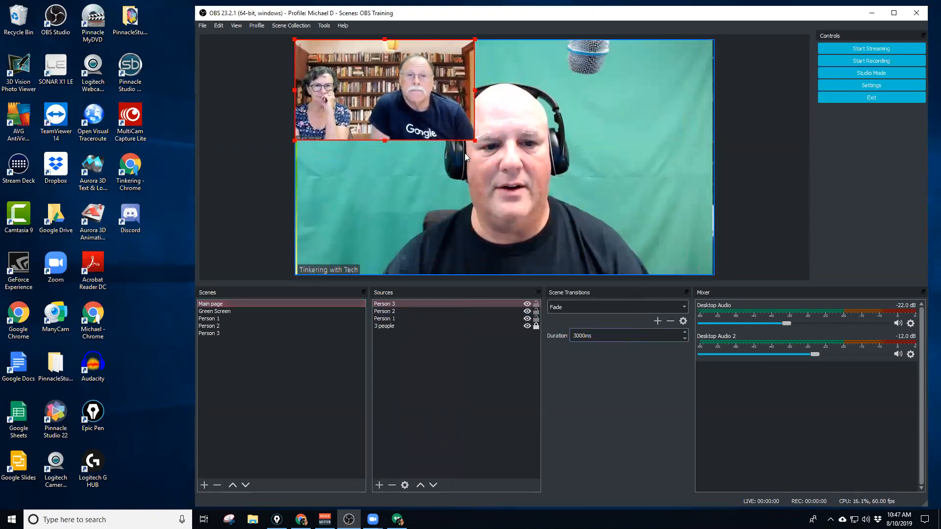
left_click(713, 274)
left_click_drag(716, 278, 532, 173)
Shrink the Person 1 source and position it over the template's right-hand cut-out so that it covers the opening.
left_click(608, 197)
left_click_drag(717, 279, 656, 220)
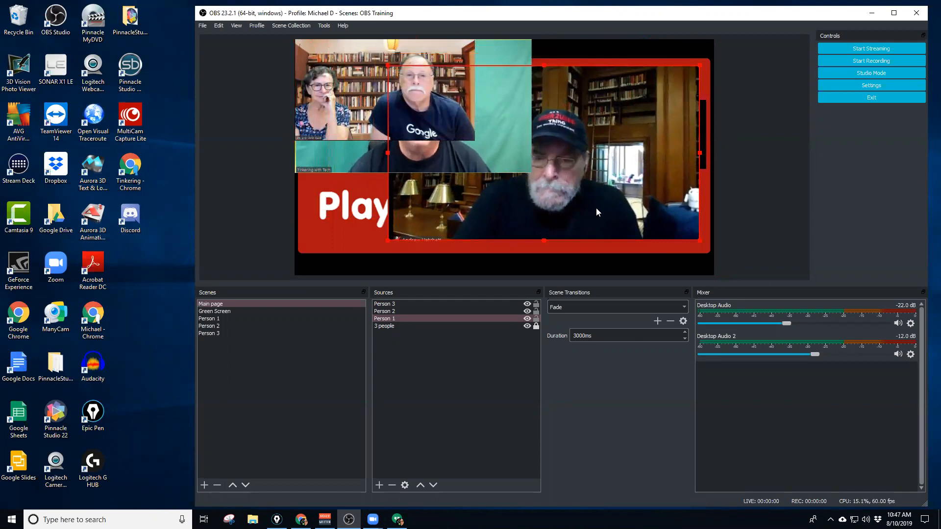
left_click_drag(386, 64, 567, 175)
left_click_drag(601, 202, 608, 134)
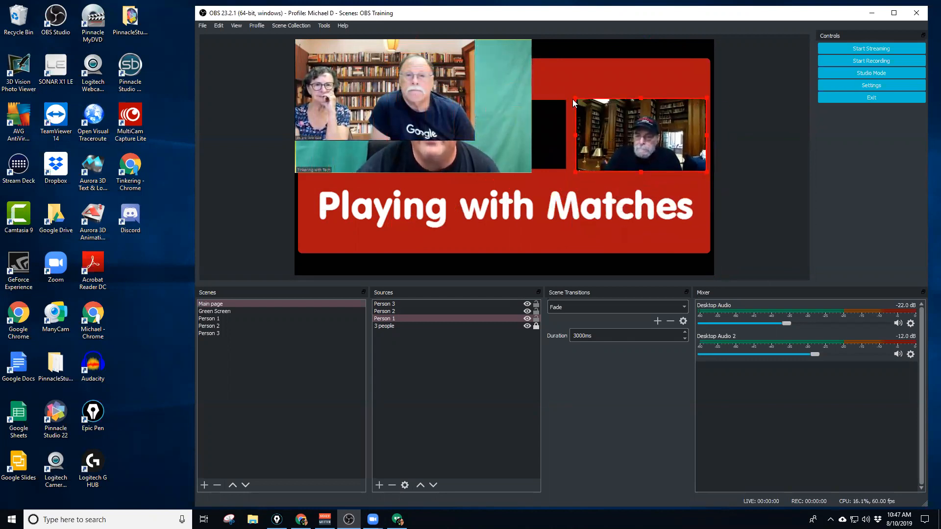
left_click_drag(576, 95, 566, 100)
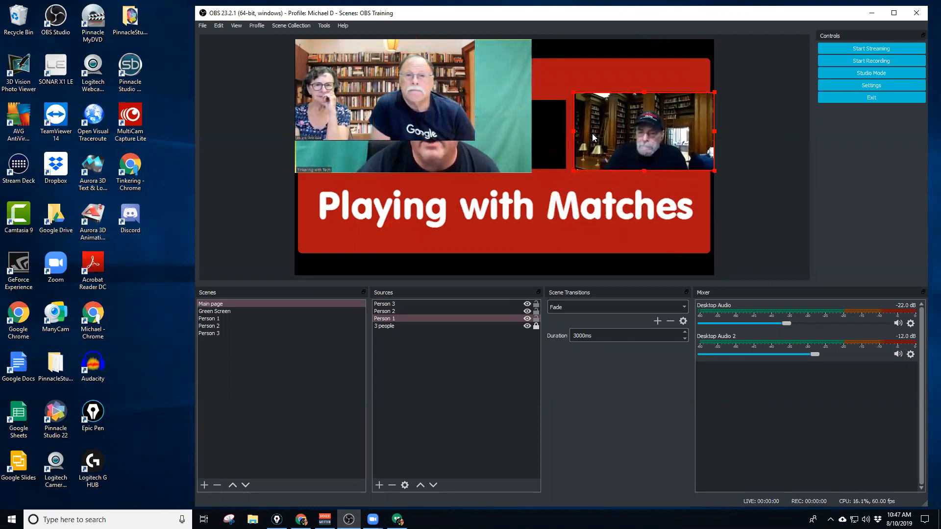
left_click_drag(589, 133, 591, 138)
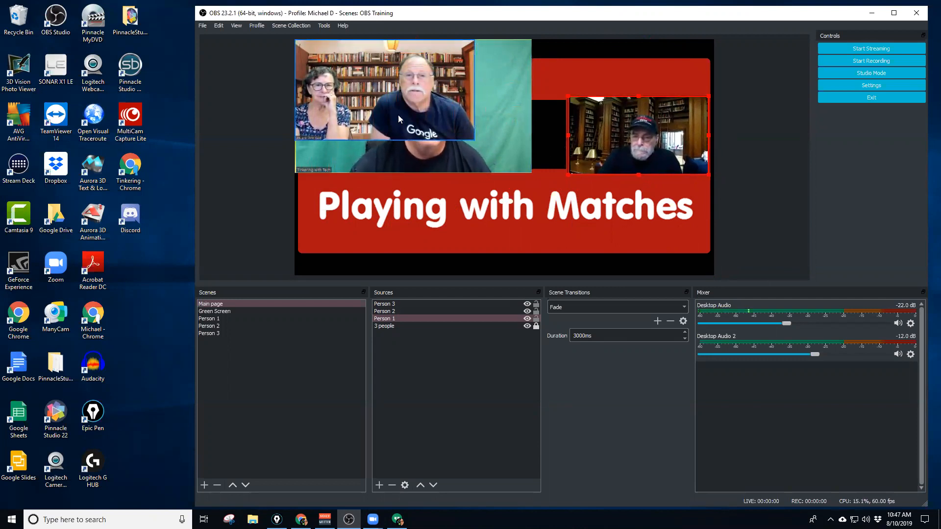
Move the Person 3 source aside, and shrink and position the Person 2 source over the template's middle cut-out so that it covers the opening.
left_click_drag(388, 103, 611, 211)
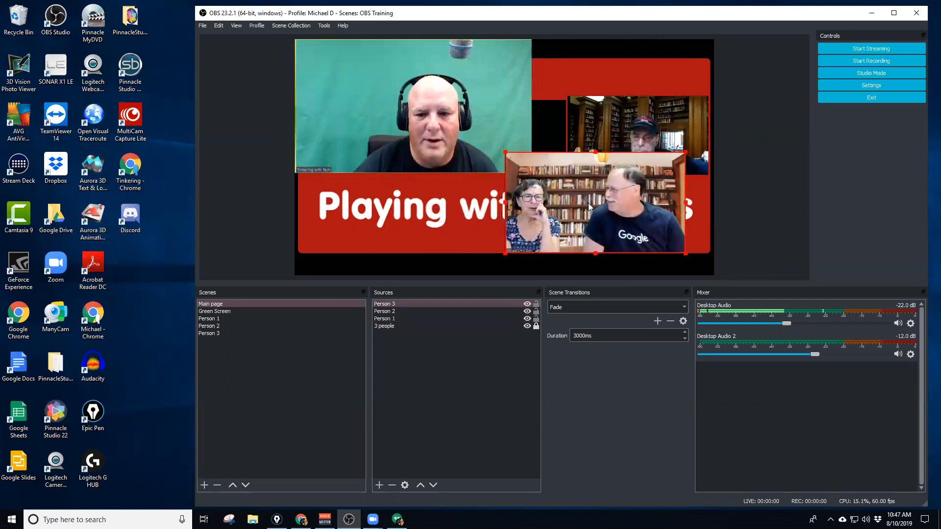
left_click(458, 127)
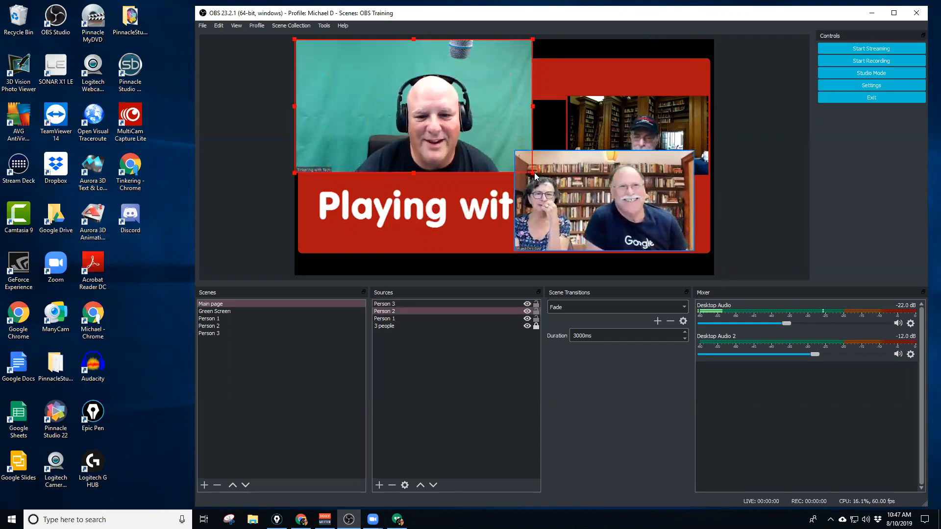
left_click_drag(533, 172, 515, 150)
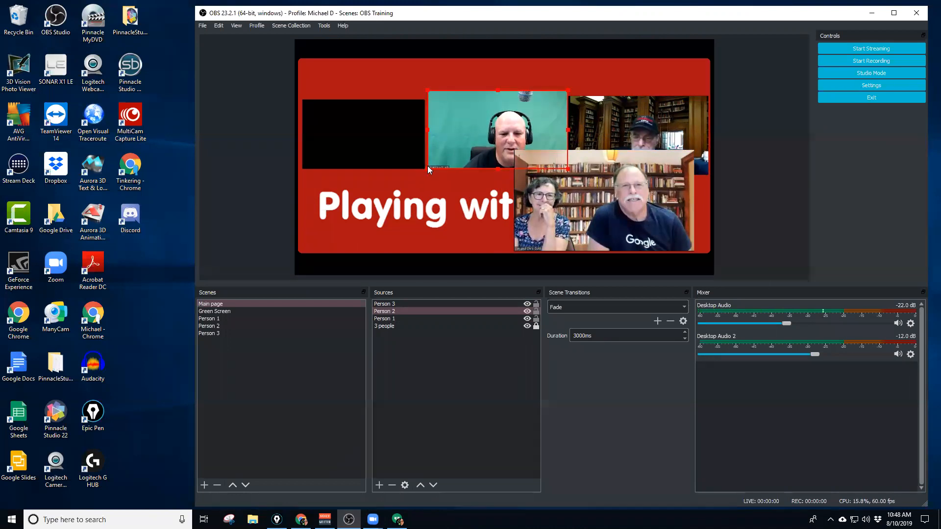
left_click_drag(425, 168, 458, 153)
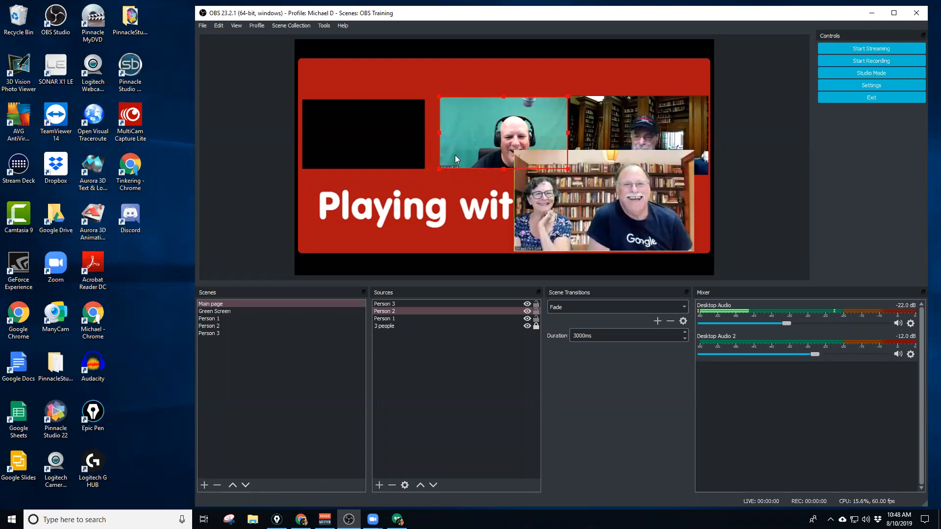
Lock the Person 1 and Person 2 sources in the Main page scene to keep them from being moved.
left_click(604, 202)
left_click_drag(606, 199, 589, 202)
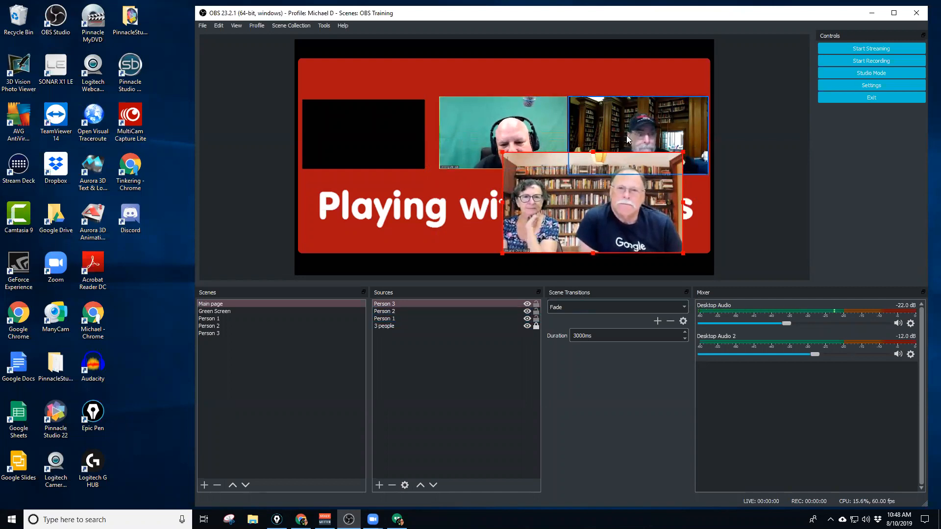
left_click_drag(588, 134, 625, 138)
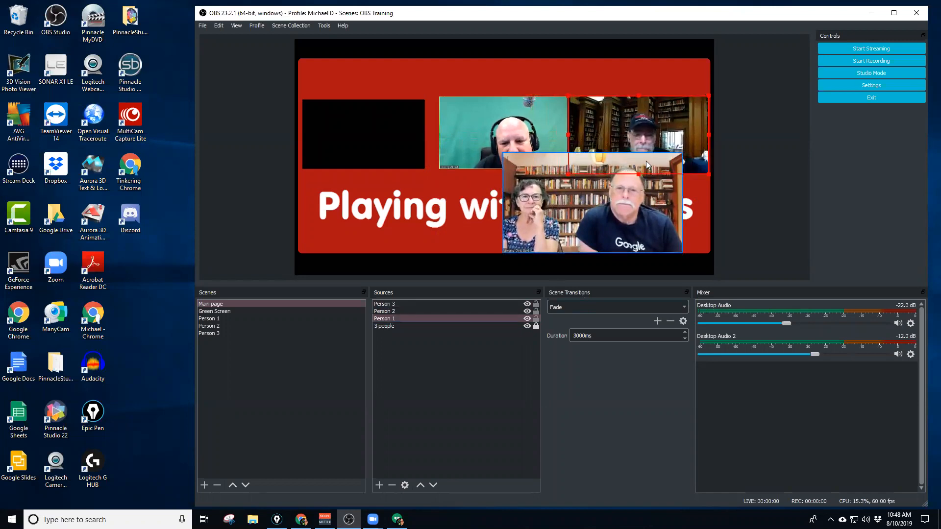
left_click(536, 312)
left_click(536, 319)
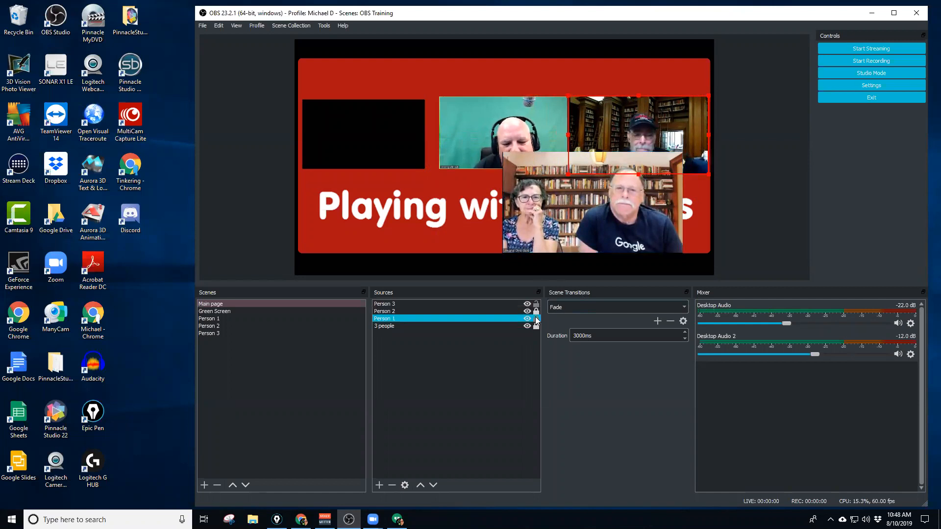
Move the Person 3 source over the template's left-hand cut-out and shrink it to slightly larger than the opening.
left_click(465, 304)
left_click_drag(620, 206, 438, 154)
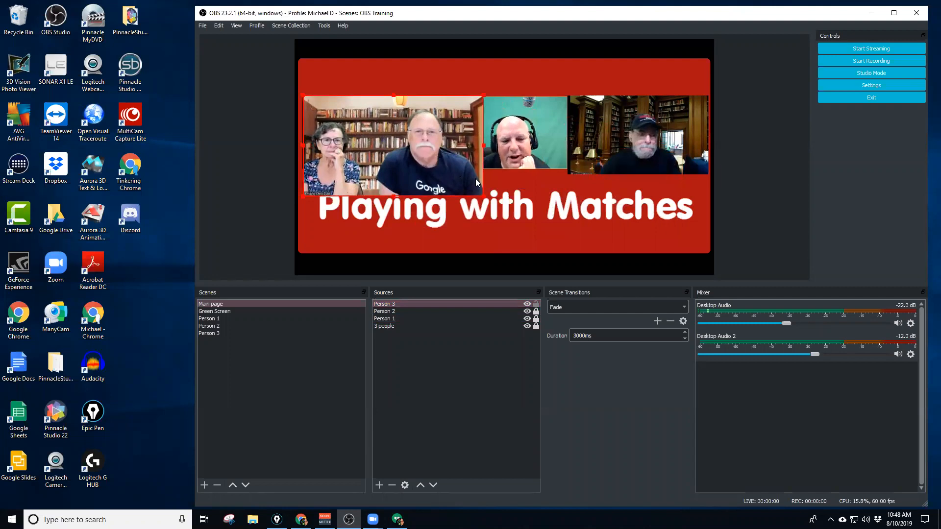
left_click_drag(484, 196, 404, 153)
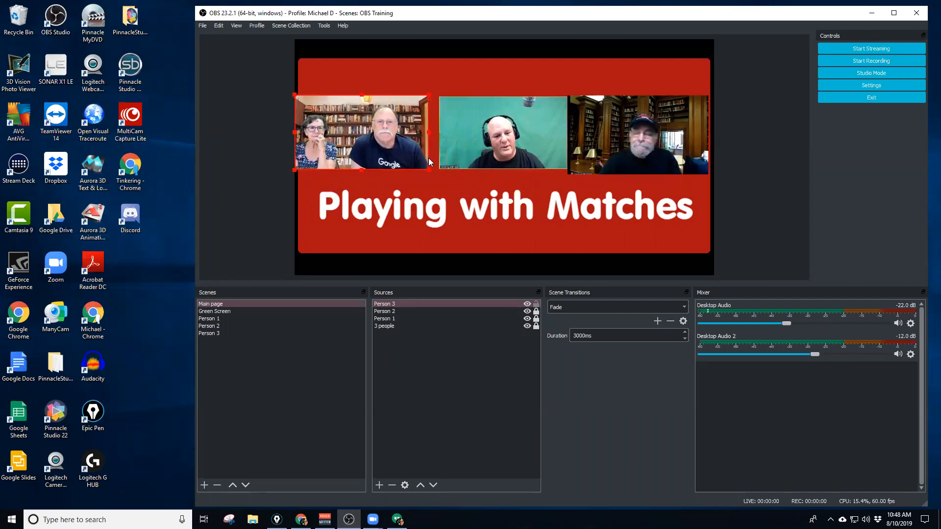
Nudge the Person 3 source to the right until its left edge lines up with the left-hand cut-out's edge.
key("Right")
key("Right")
key("Right")
key("Right")
key("Right")
key("Right")
key("Right")
key("Right")
key("Right")
key("Right")
key("Right")
key("Right")
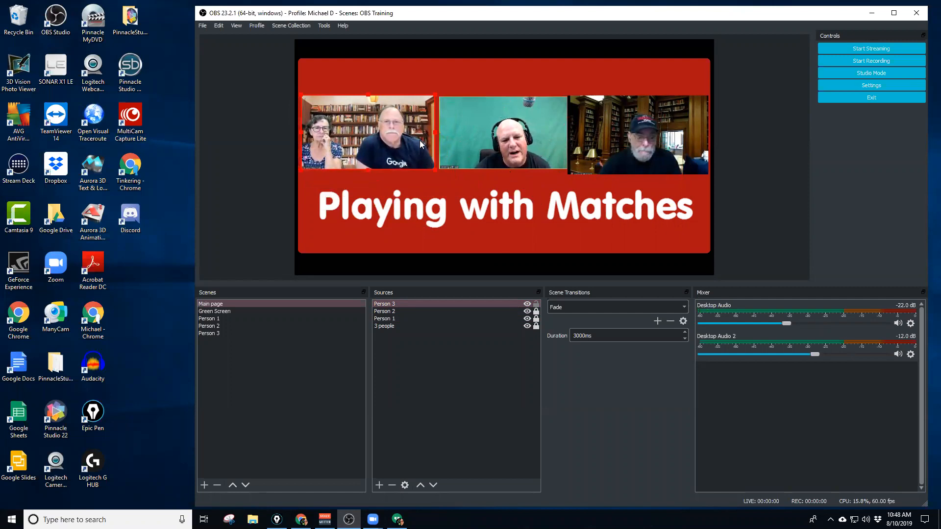
Reorder the sources so that the 3 people template lies above Person 1, Person 2 and Person 3.
left_click(397, 325)
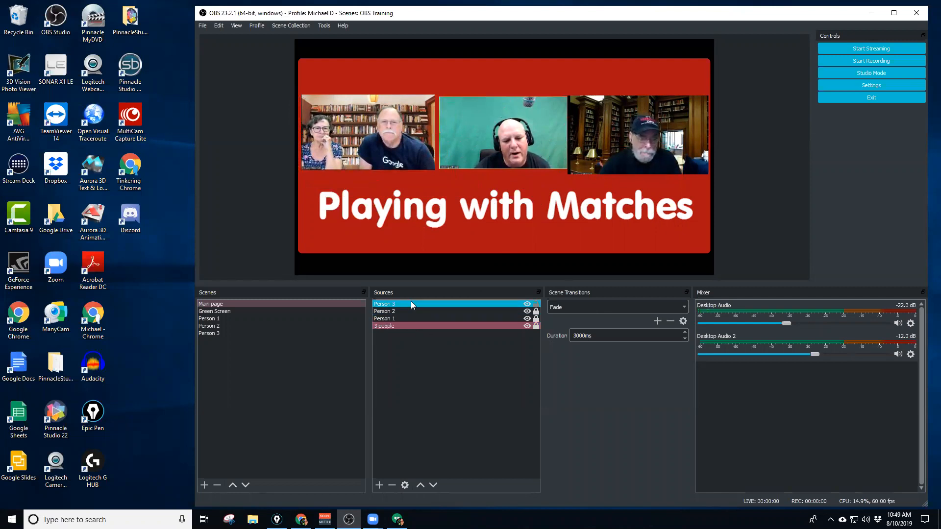
left_click_drag(411, 301, 411, 301)
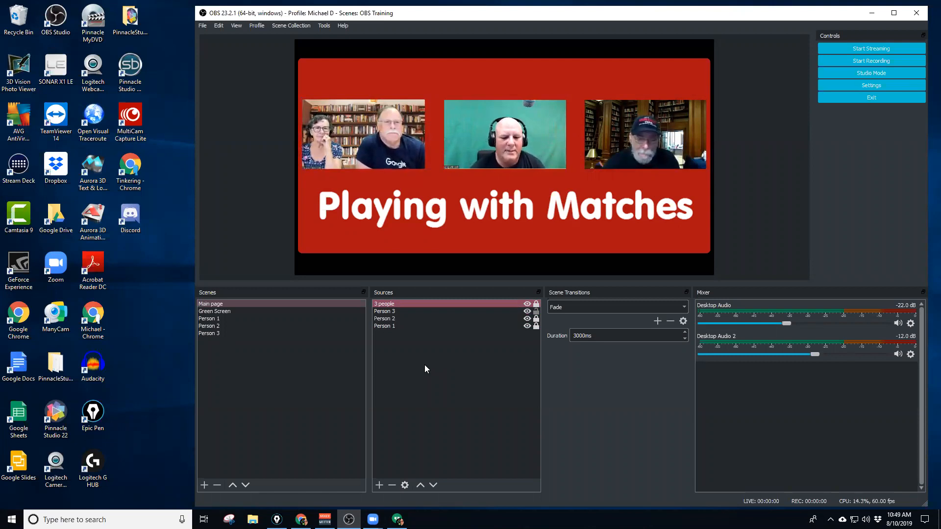
Shift the Person 3 source behind the left-hand cut-out and nudge it down until it covers the opening's lower edge.
left_click(414, 313)
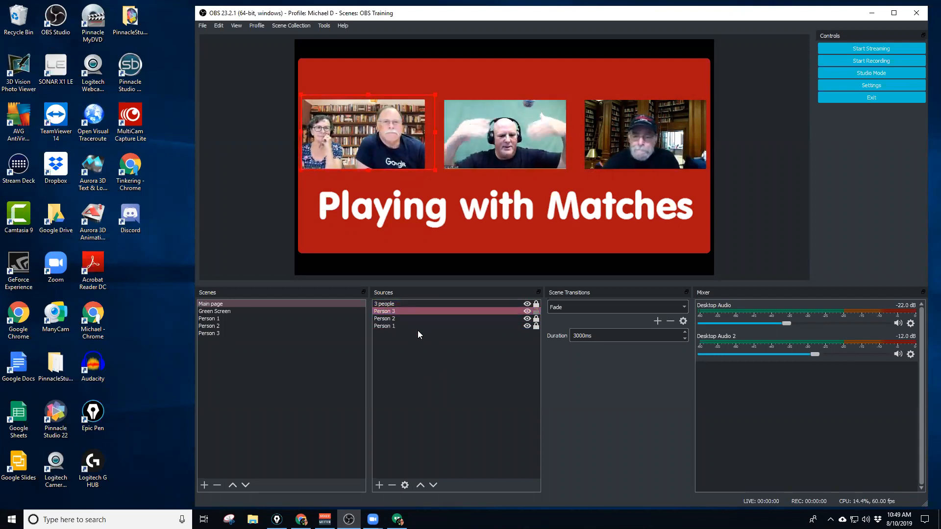
left_click_drag(381, 141, 380, 135)
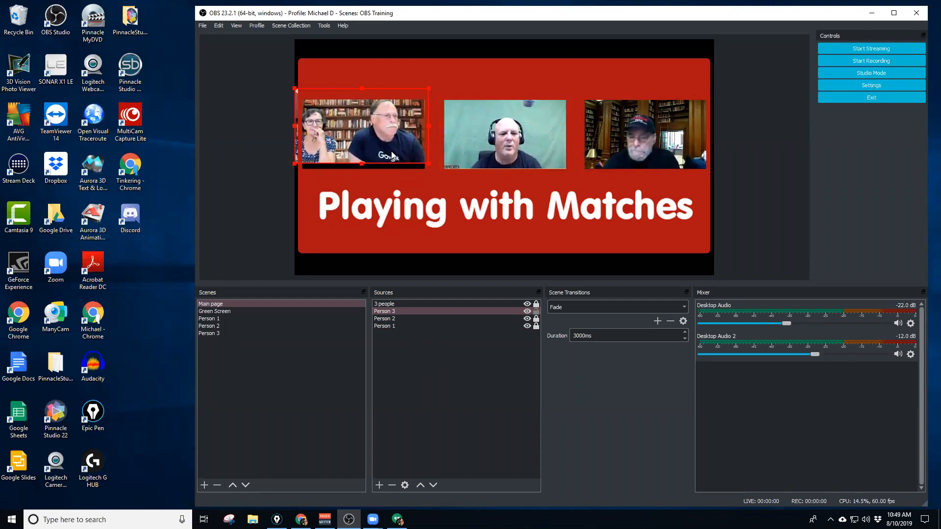
key("Down")
key("Down")
key("Down")
key("Down")
key("Down")
key("Down")
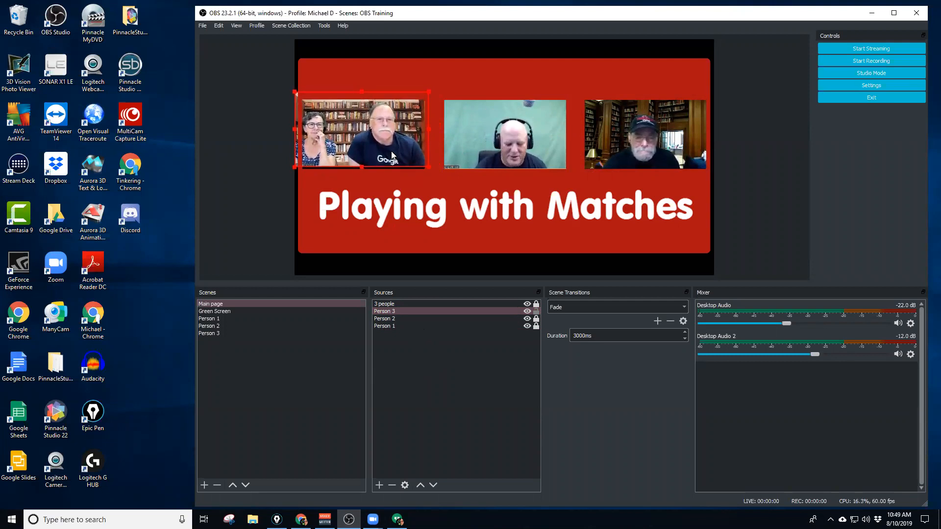
key("Down")
key("Down")
key("Down")
key("Down")
key("Down")
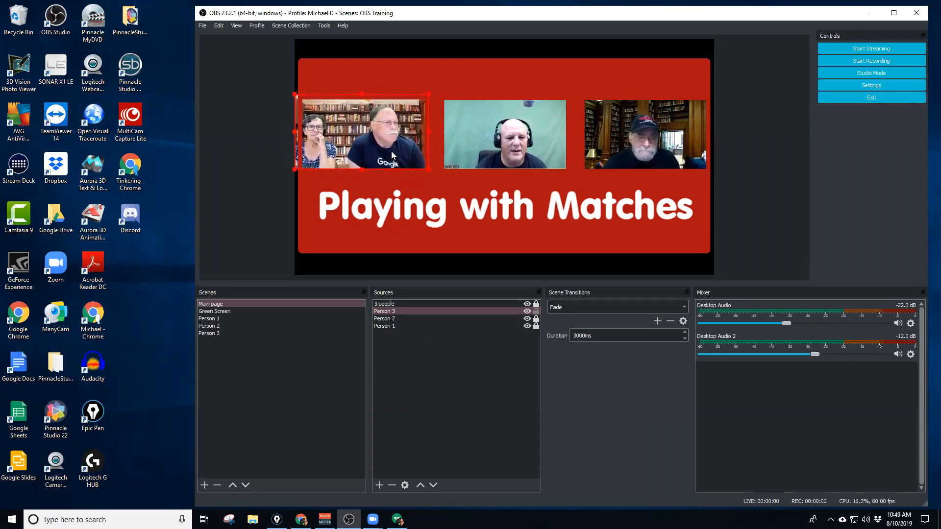
Nudge the Person 3 source slightly right to centre it horizontally behind the left-hand cut-out, and deselect it.
key("Right")
key("Right")
key("Right")
key("Right")
key("Right")
key("Right")
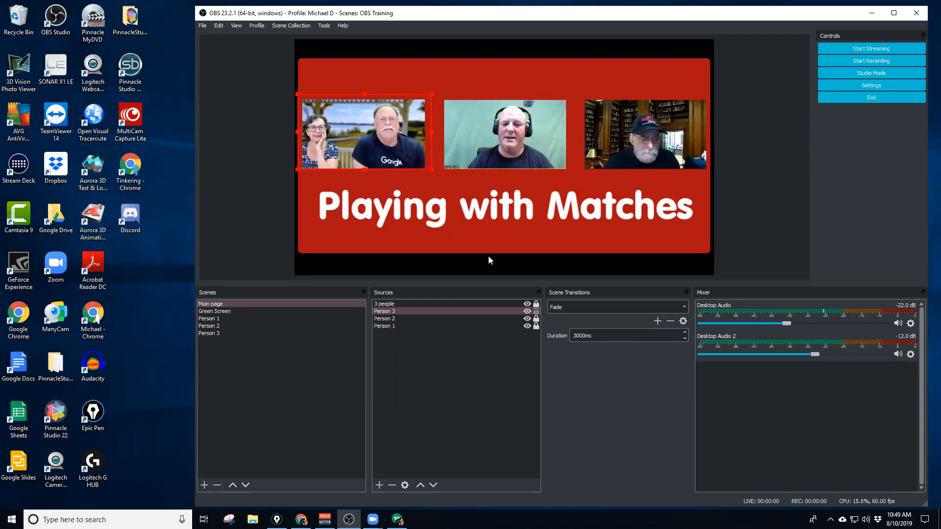
left_click(468, 216)
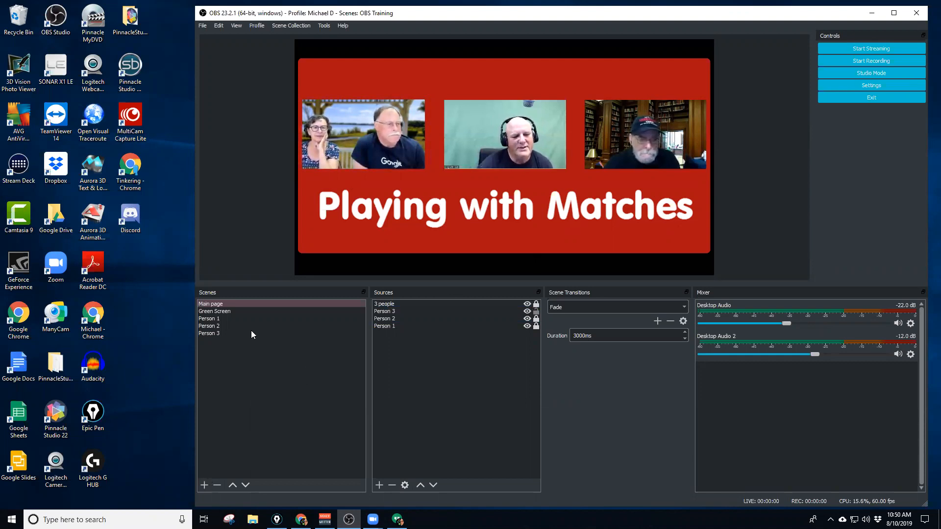
Duplicate the Person 3 scene and name the copy Person 4.
left_click(233, 334)
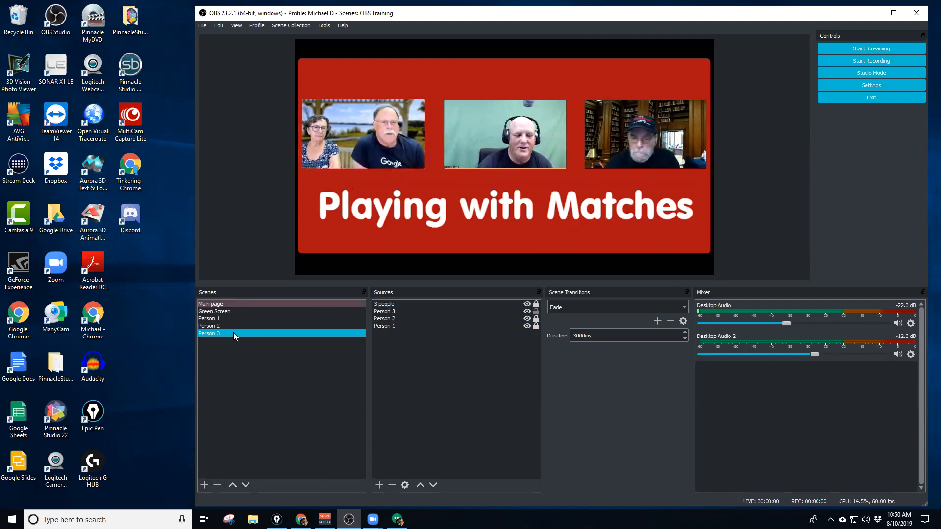
left_click(233, 333)
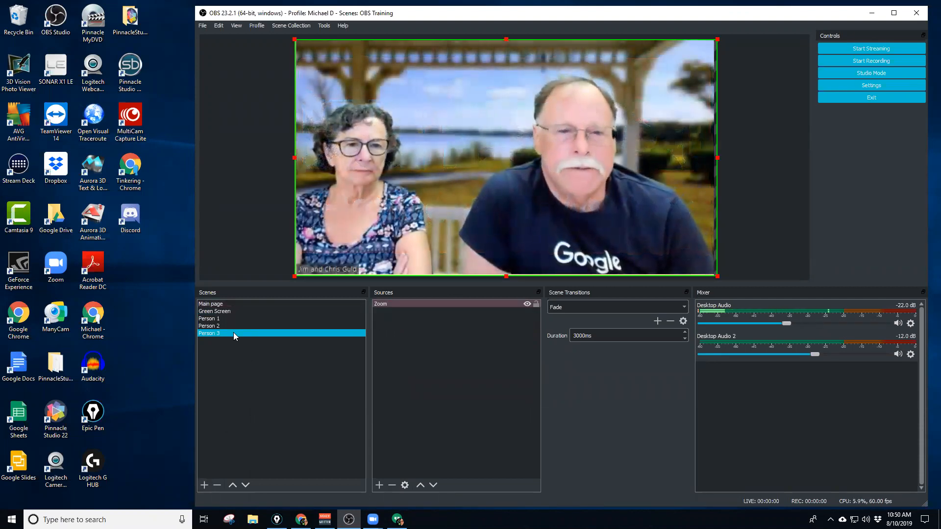
right_click(233, 335)
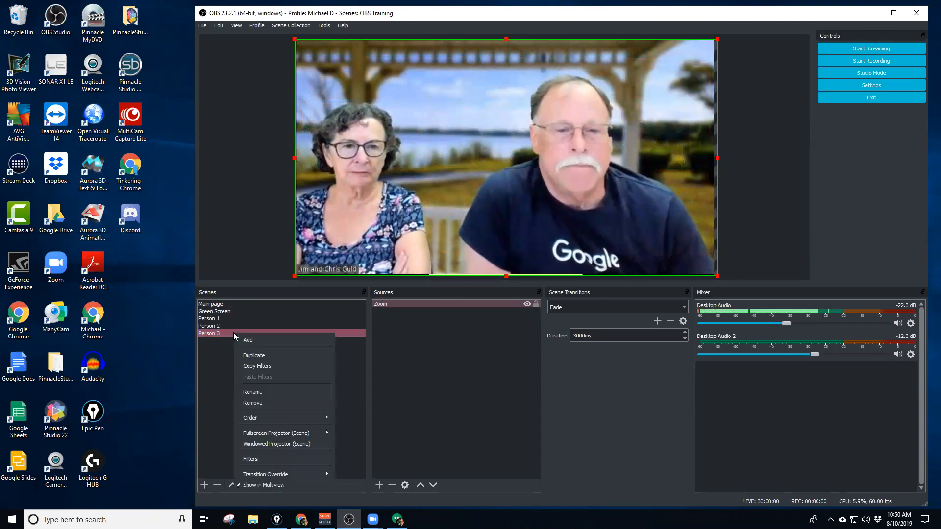
left_click(251, 354)
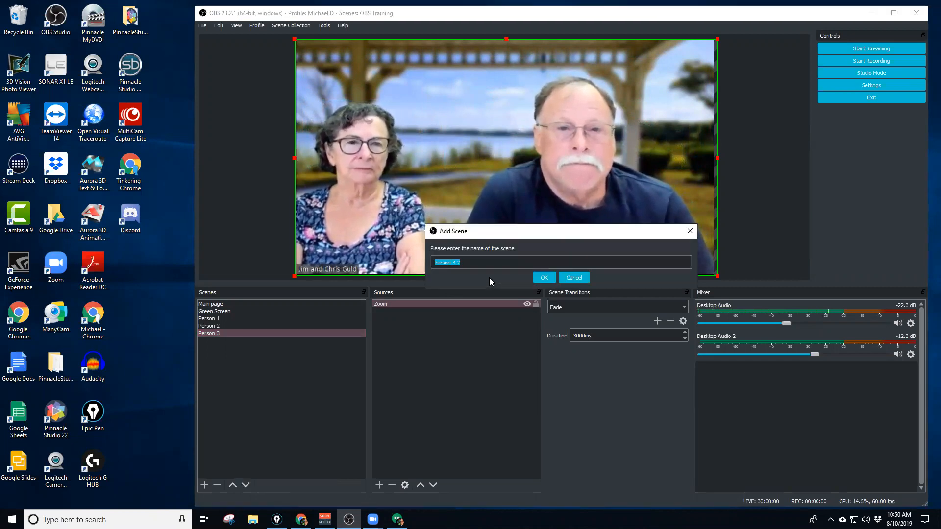
left_click(474, 264)
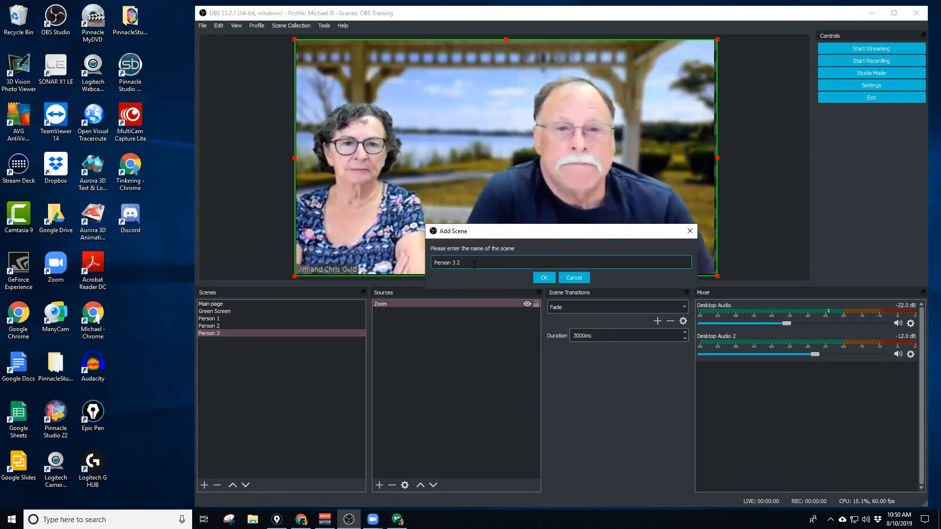
key("BackSpace")
key("BackSpace")
key("BackSpace")
type("4")
key("Return")
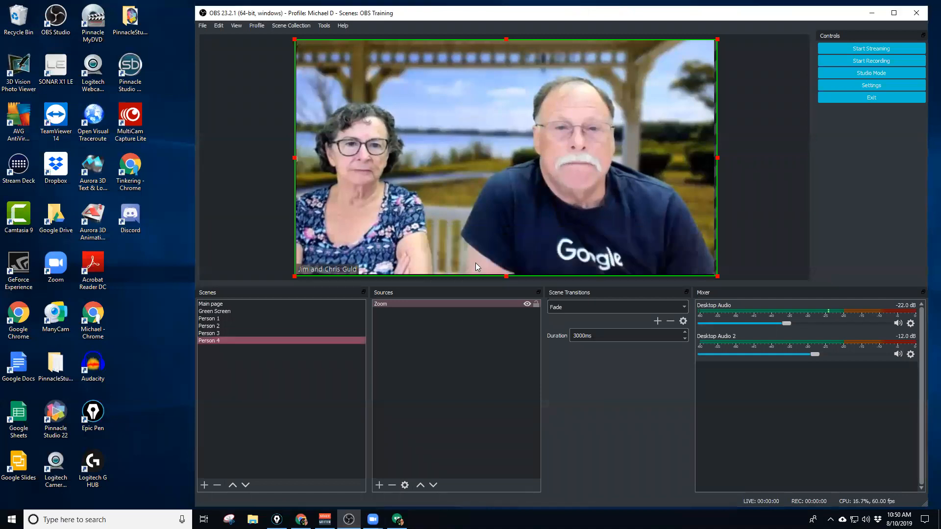
Shrink the Zoom source in the Person 4 scene, recrop it to the neighbouring participant wearing a cap, and align it with the canvas's upper-left corner.
left_click(441, 304)
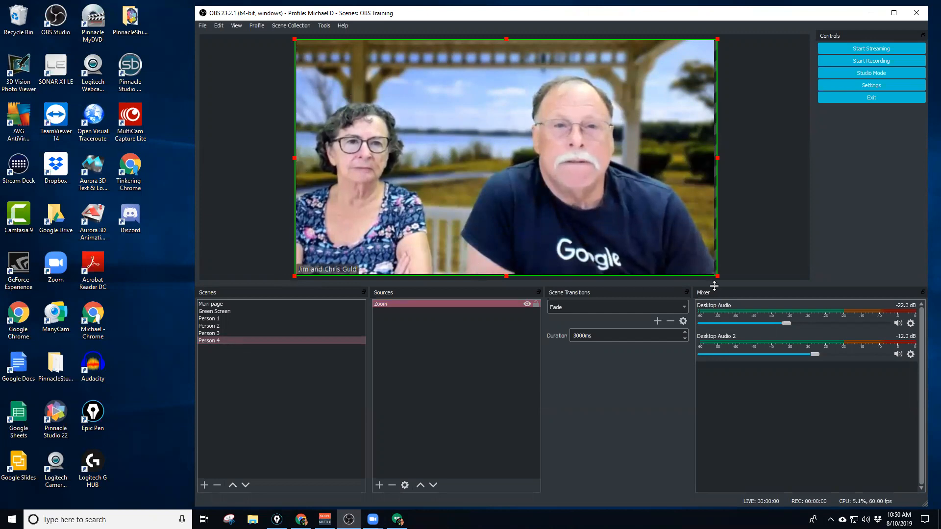
left_click_drag(718, 276, 632, 134)
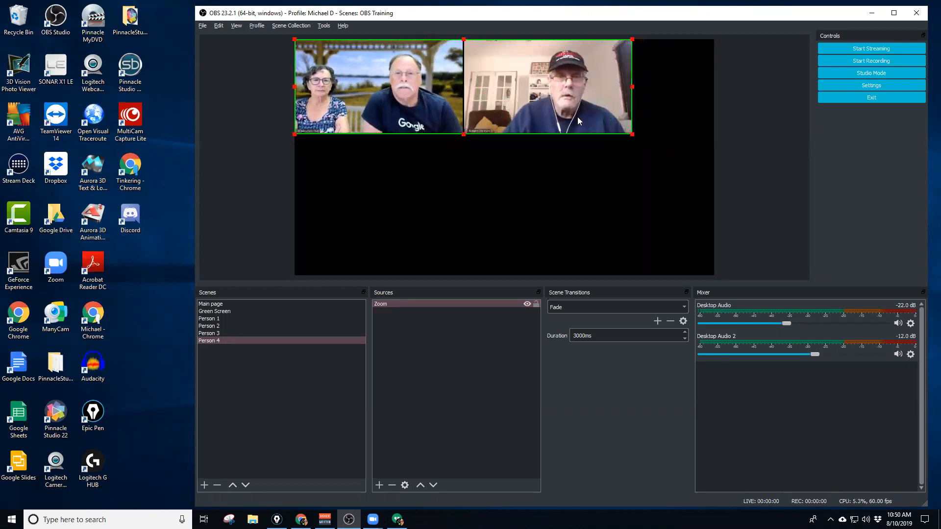
left_click_drag(295, 39, 462, 40)
left_click_drag(526, 85, 373, 78)
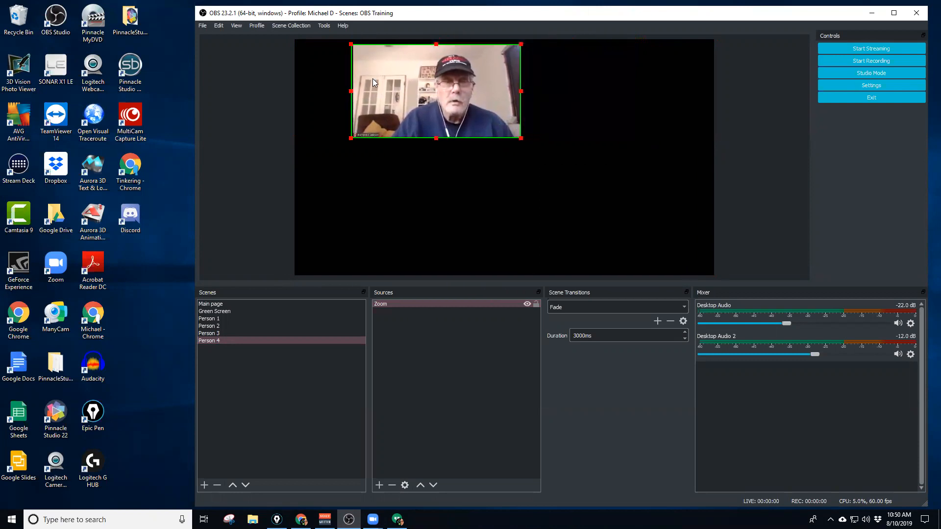
left_click_drag(351, 43, 352, 43)
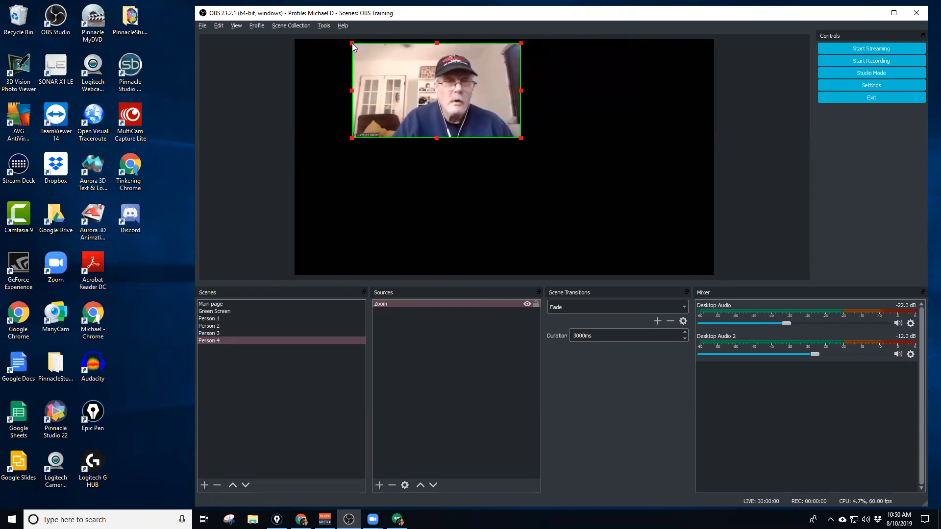
left_click_drag(387, 76, 333, 76)
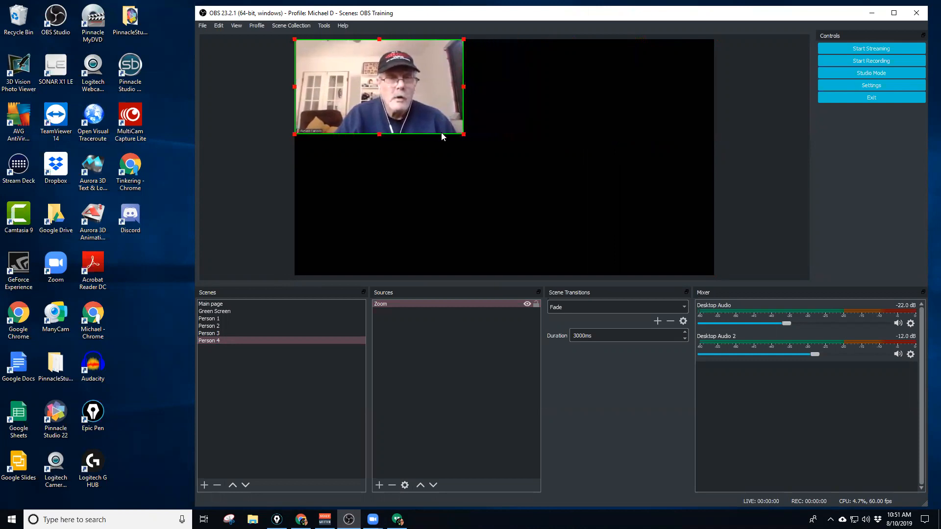
Fit the cropped Zoom source to the screen so that the participant fills the Person 4 canvas without black edges.
right_click(390, 88)
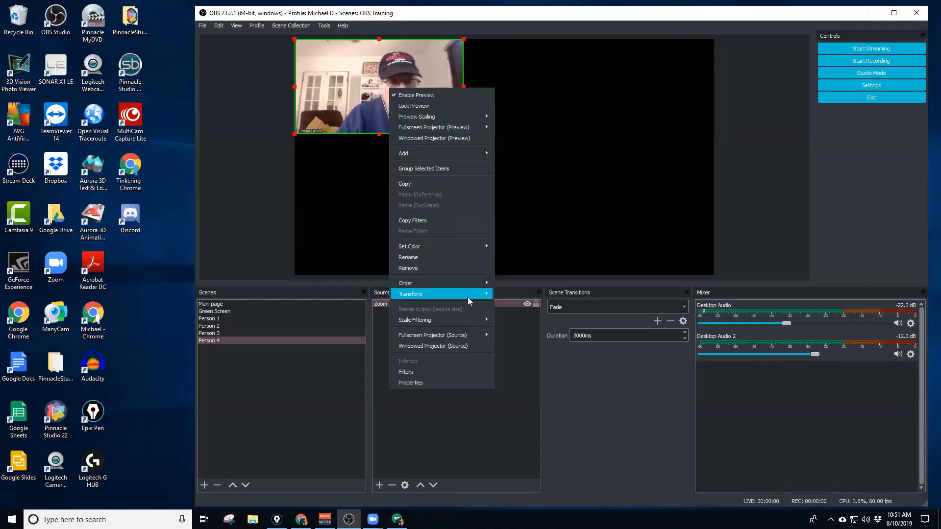
mouse_move(478, 294)
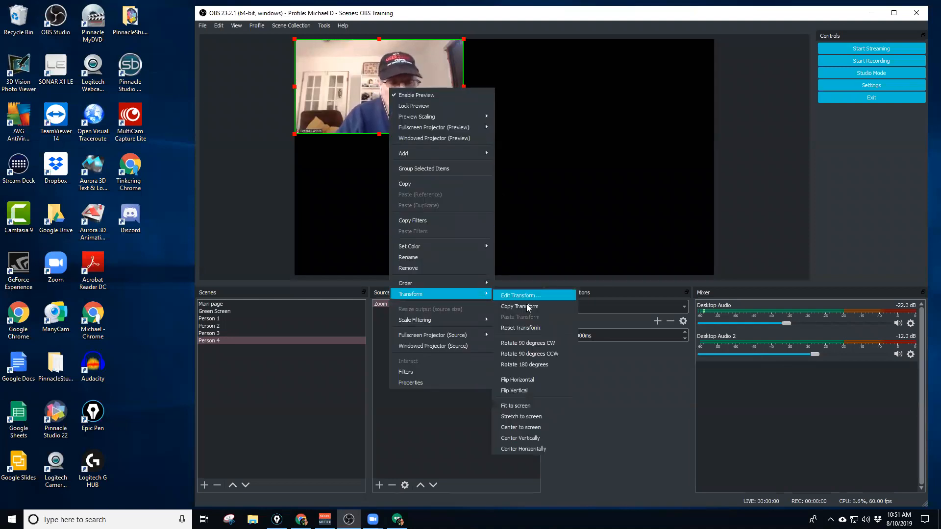
left_click(526, 408)
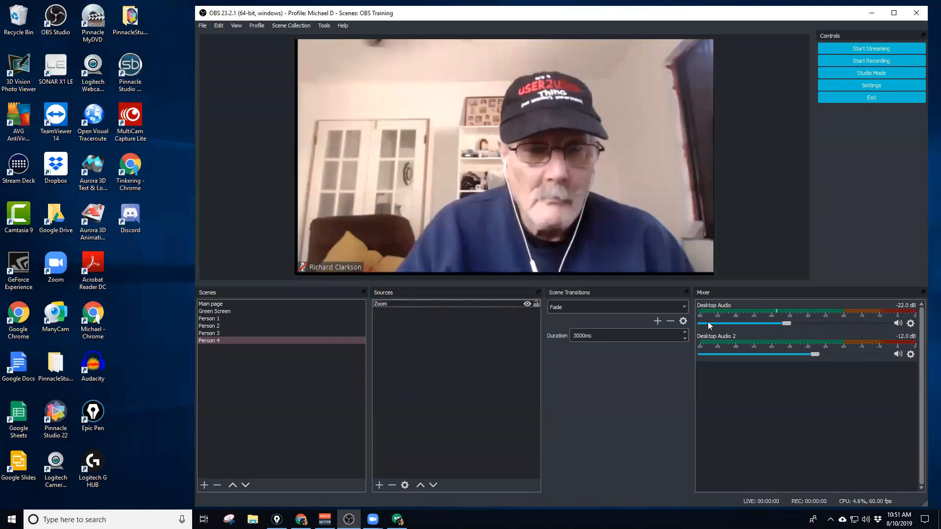
left_click(391, 192)
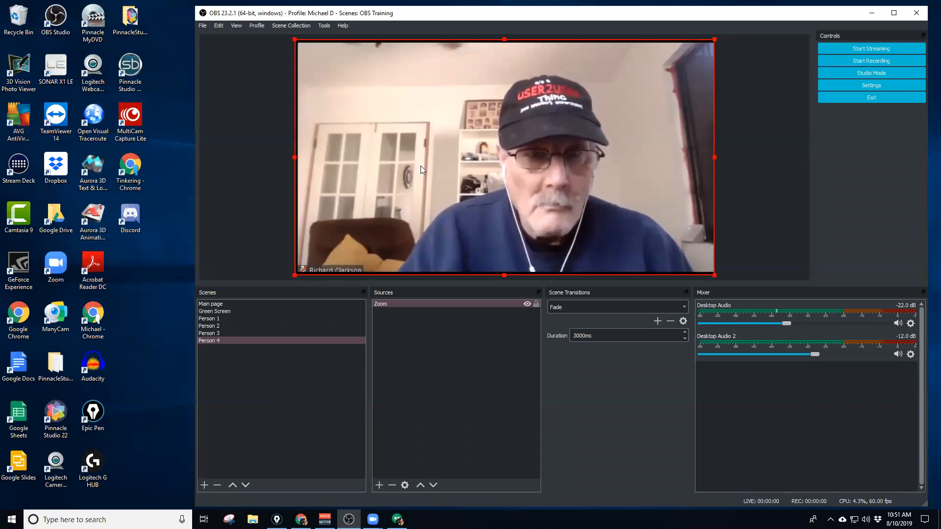
left_click(735, 157)
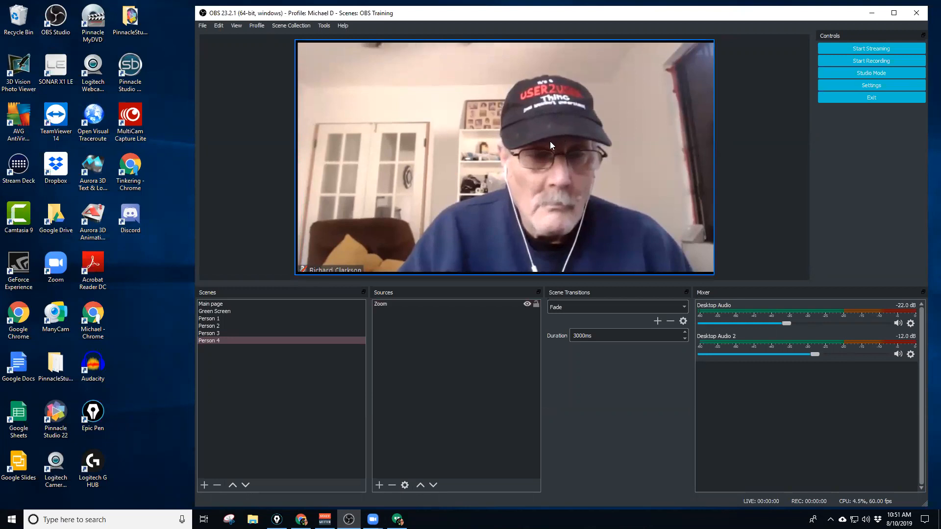
left_click(553, 159)
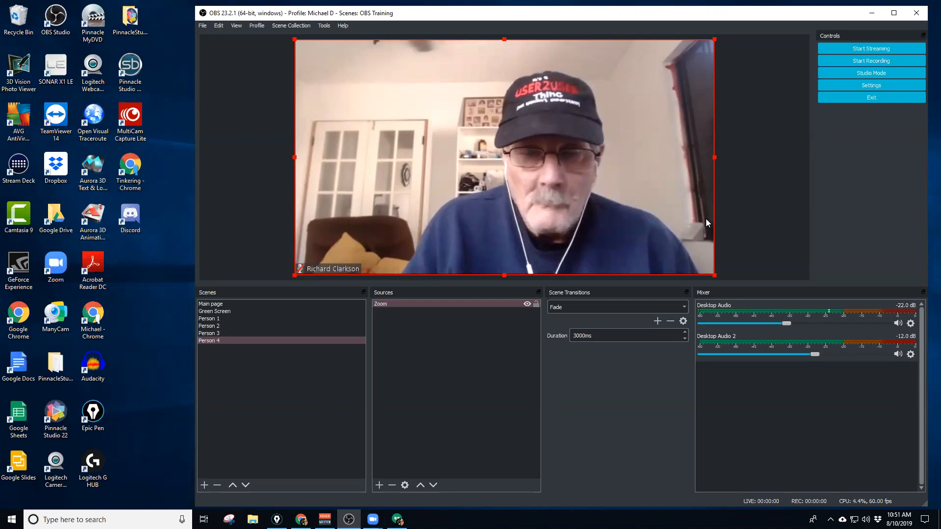
Review the scenes Person 1 through Person 4 one after another, and return to the Main page scene.
left_click(236, 320)
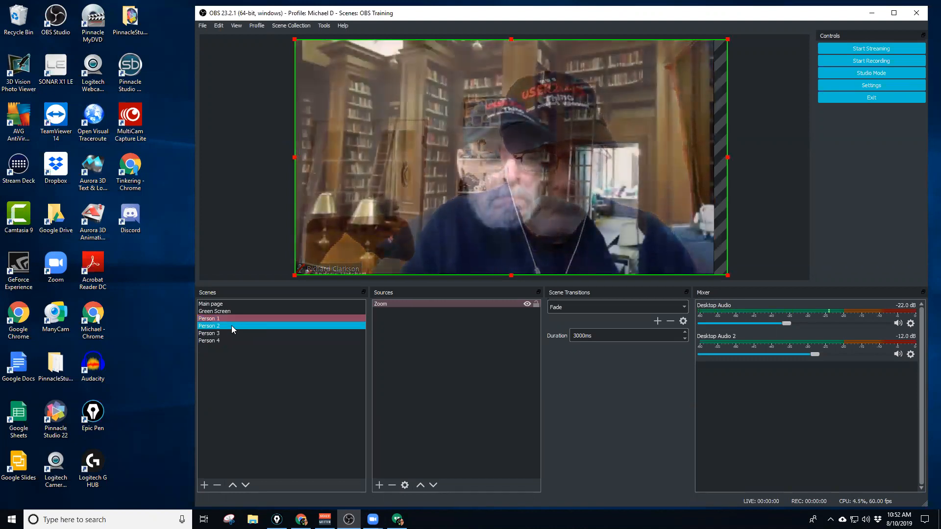
left_click(231, 325)
left_click(240, 332)
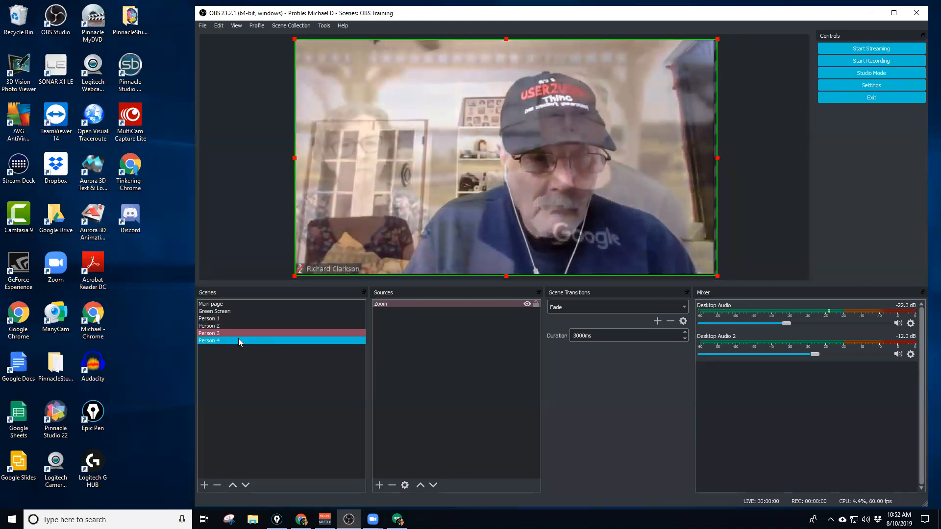
left_click(237, 338)
left_click(234, 334)
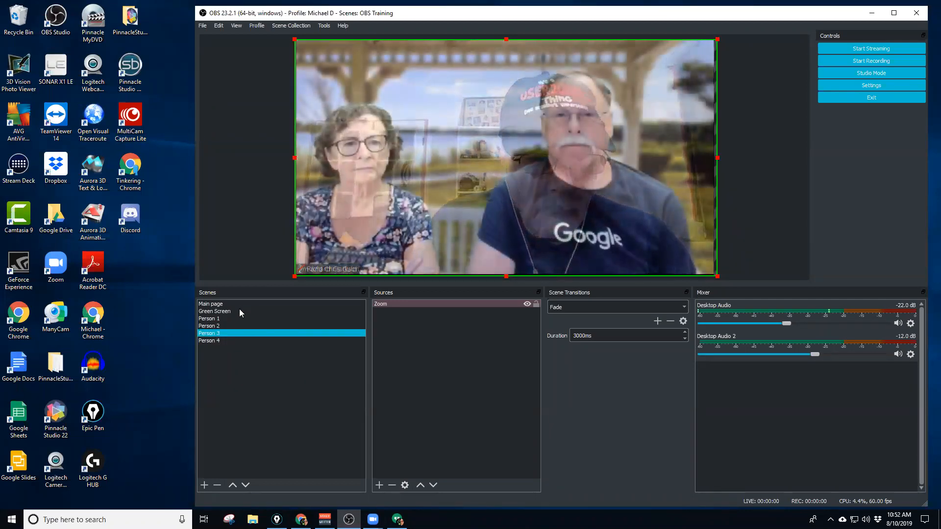
left_click(241, 318)
left_click(240, 305)
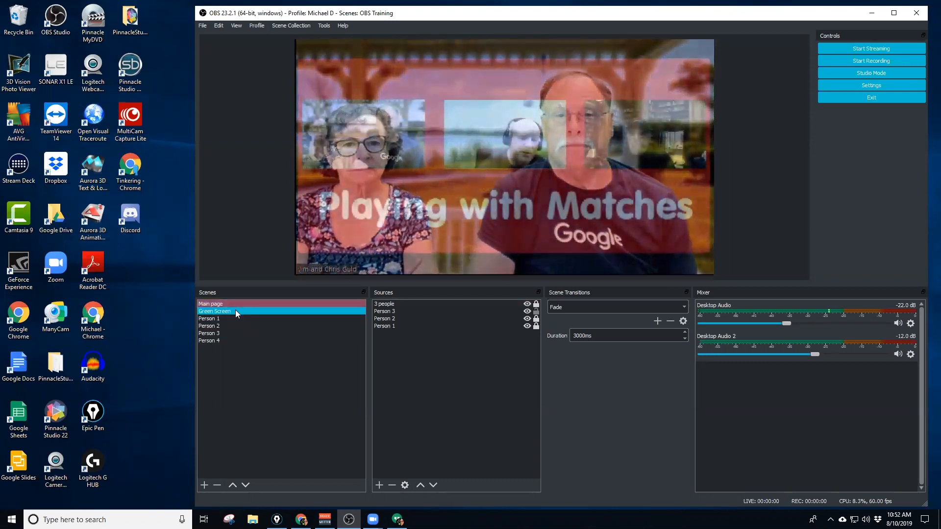
left_click(281, 333)
left_click(300, 351)
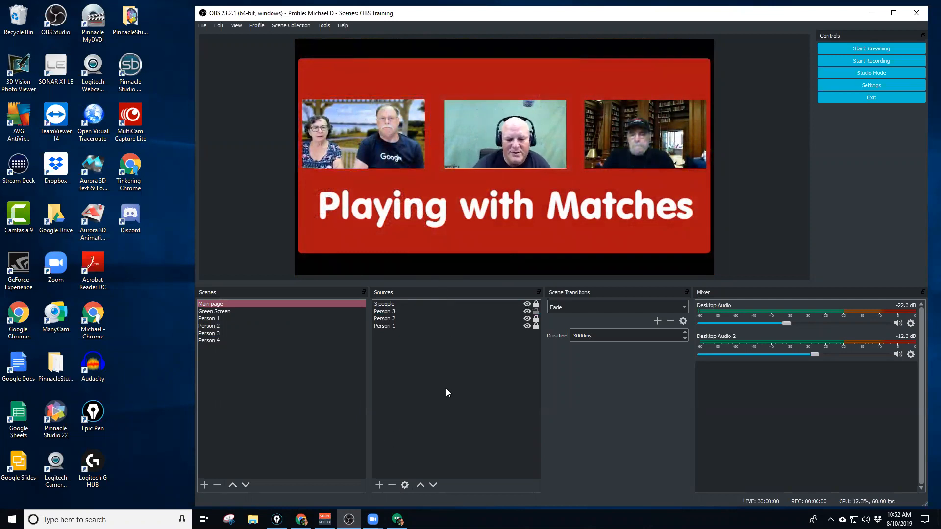
Add the existing Person 4 scene as a visible source in the Main page scene.
left_click(379, 485)
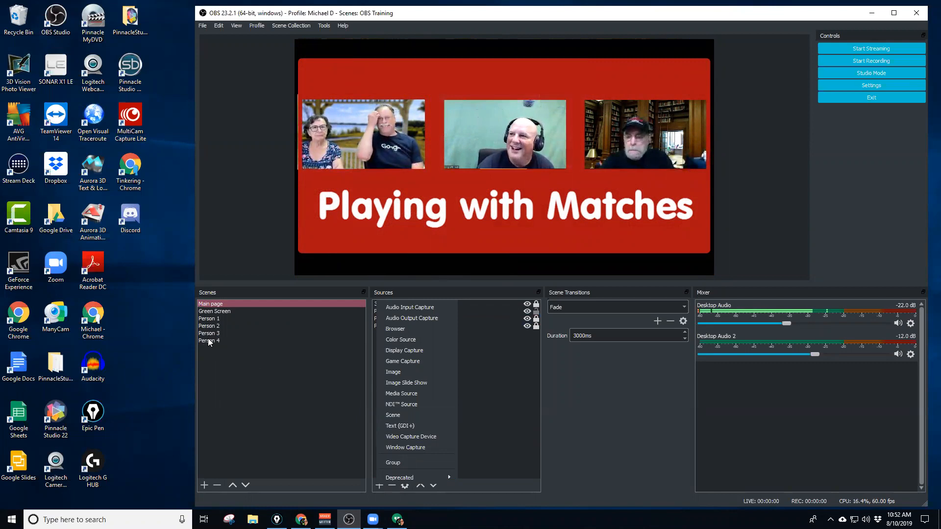
left_click(400, 415)
left_click(507, 265)
left_click(506, 271)
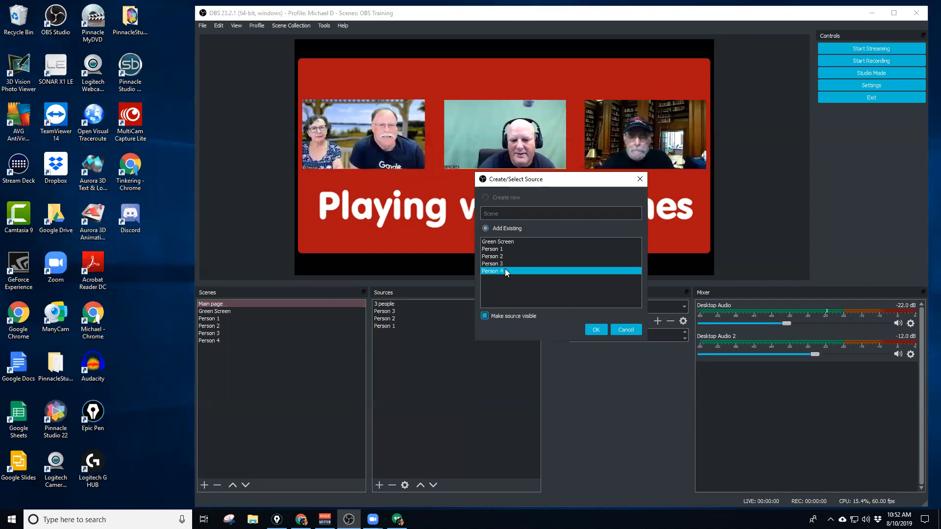
left_click(595, 331)
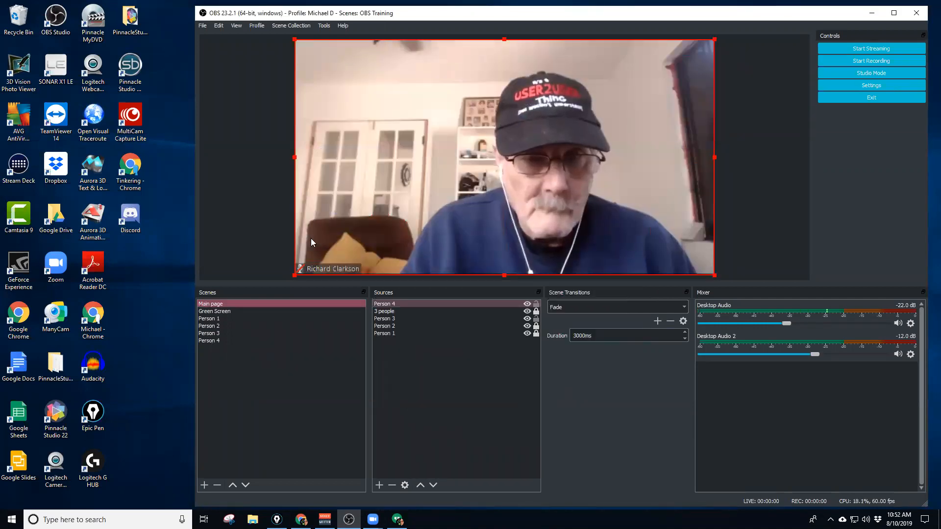
Shrink Person 4 to slightly larger than the middle cut-out, position it there, and place it beneath the 3 people overlay.
left_click_drag(295, 275, 557, 163)
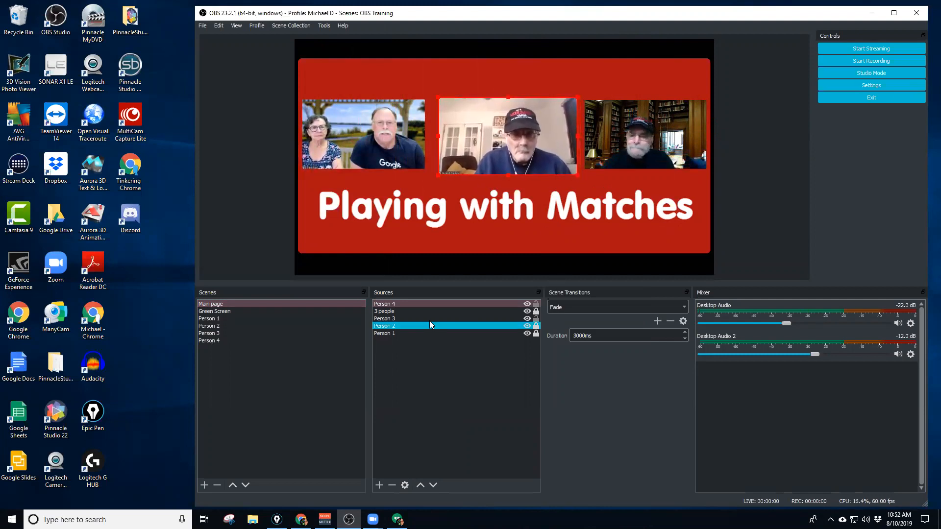
left_click_drag(430, 304, 429, 316)
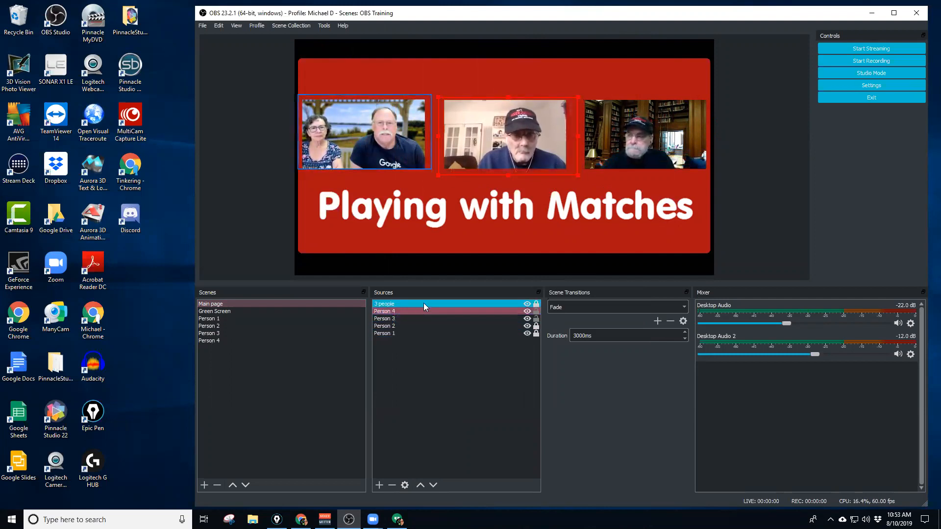
left_click(452, 388)
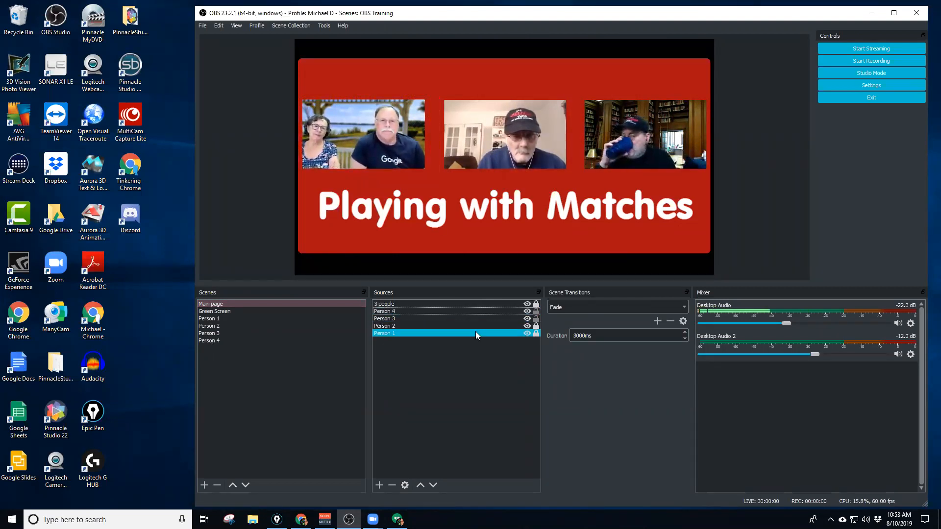
Toggle the Person 4 source's visibility repeatedly to compare the two participants in the middle cut-out, leaving it shown.
left_click(527, 311)
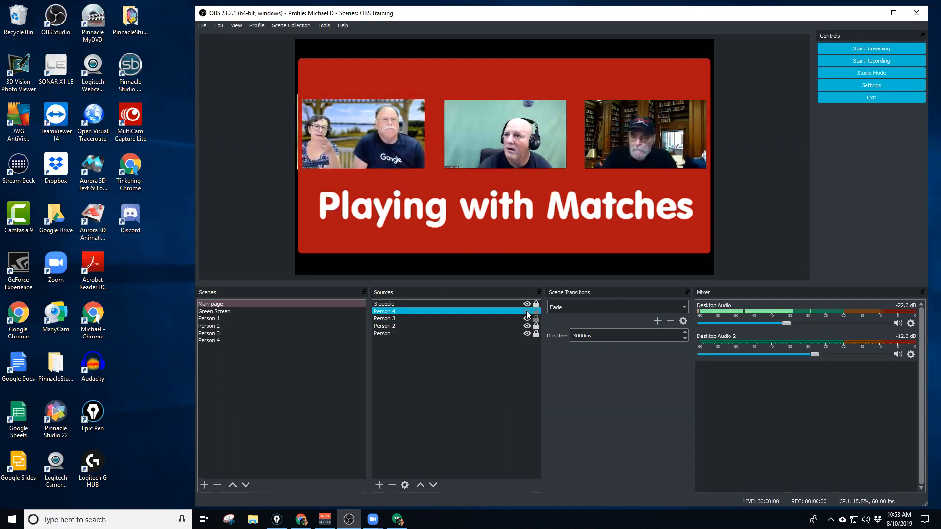
left_click(527, 311)
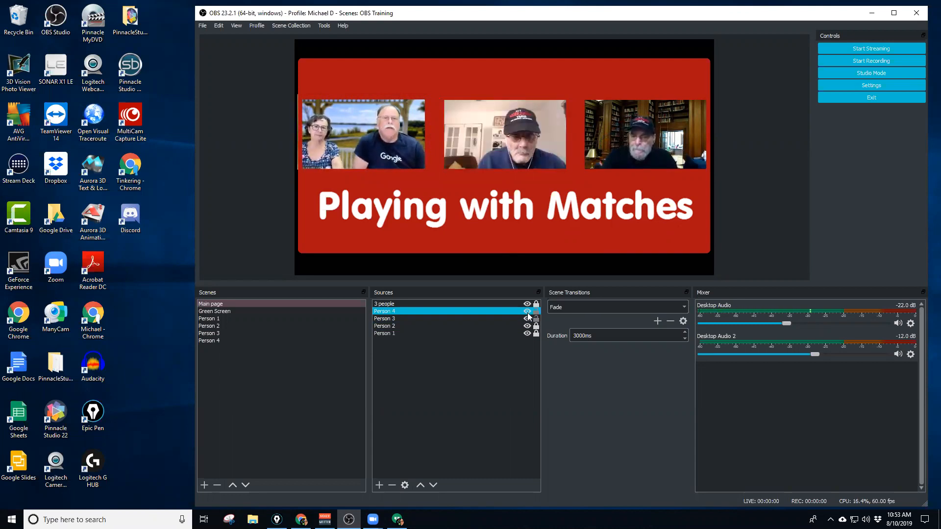
left_click(526, 311)
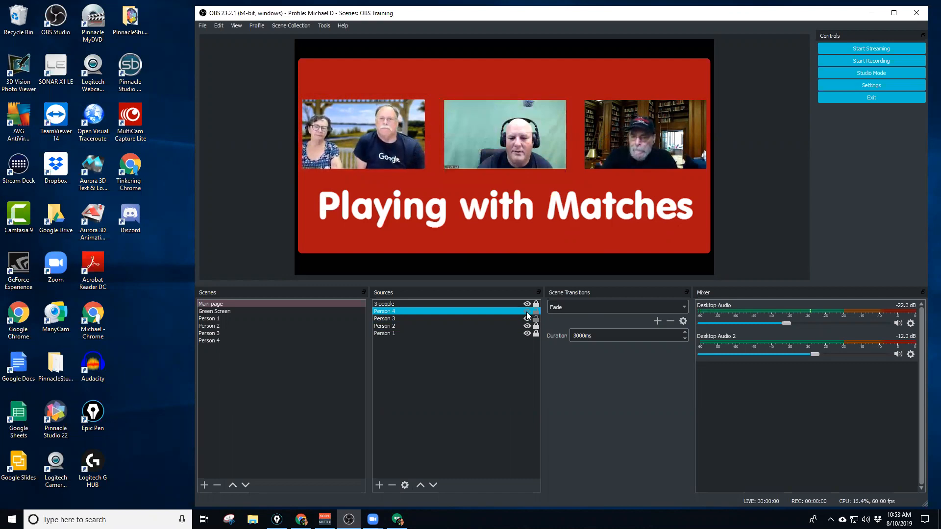
left_click(527, 311)
left_click(526, 311)
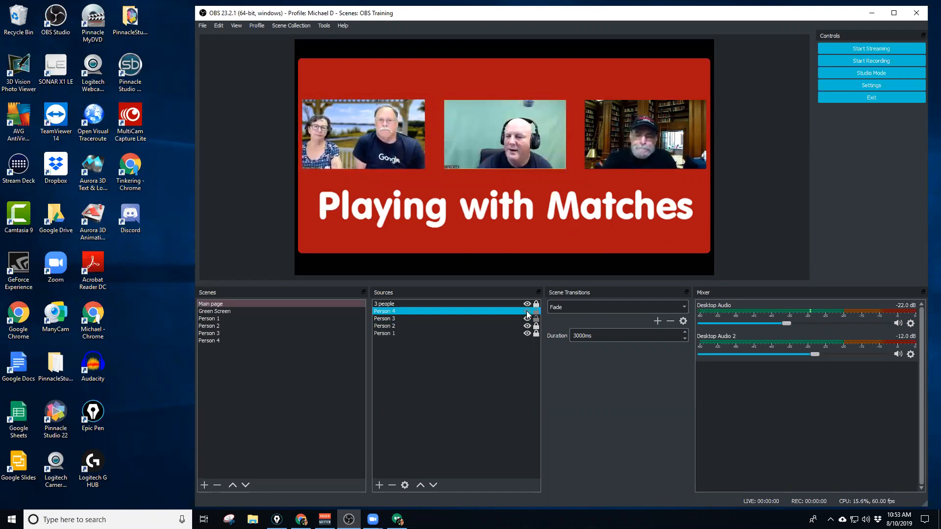
left_click(527, 311)
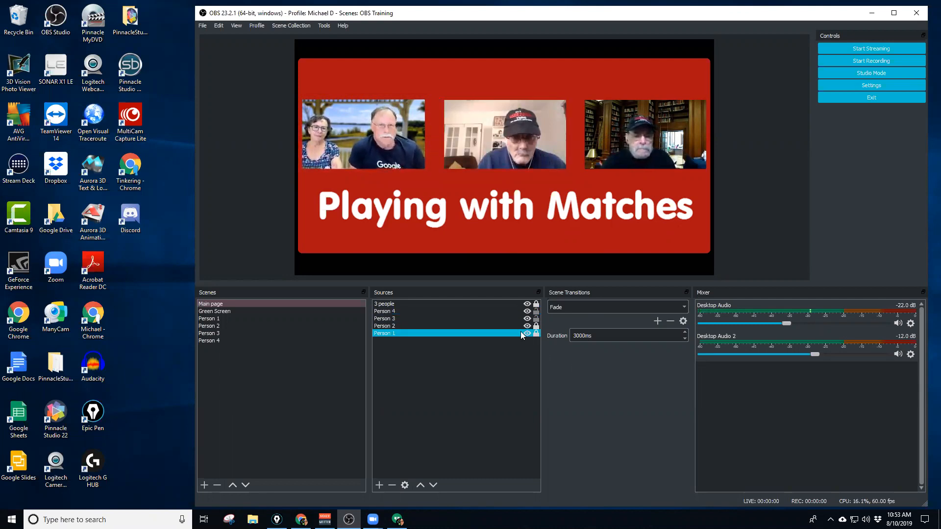
left_click(527, 311)
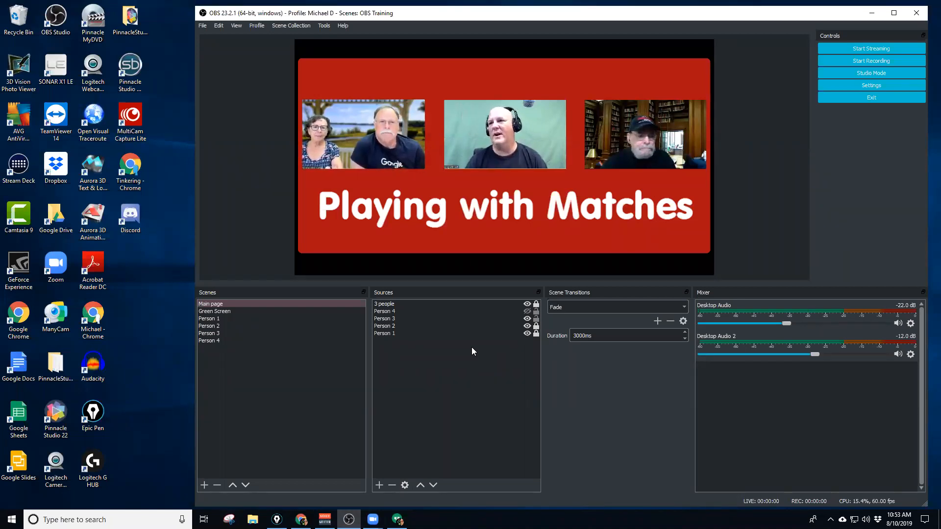
left_click(526, 311)
left_click(527, 311)
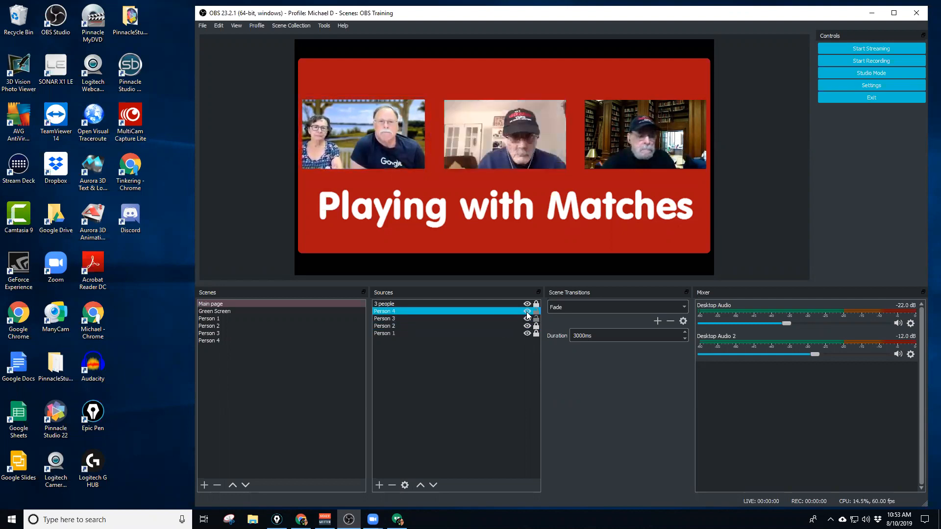
Duplicate the Main page scene as Main page 2 and place the copy directly below the original.
right_click(231, 304)
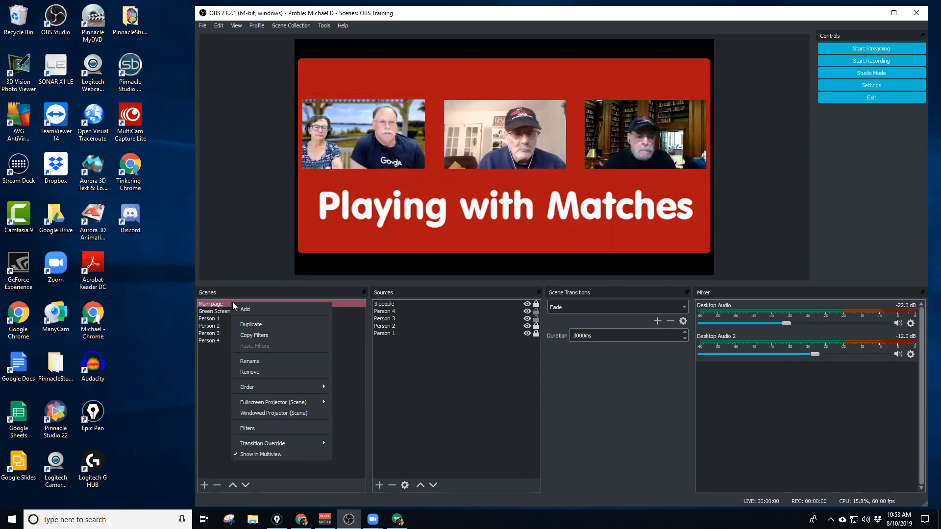
left_click(255, 326)
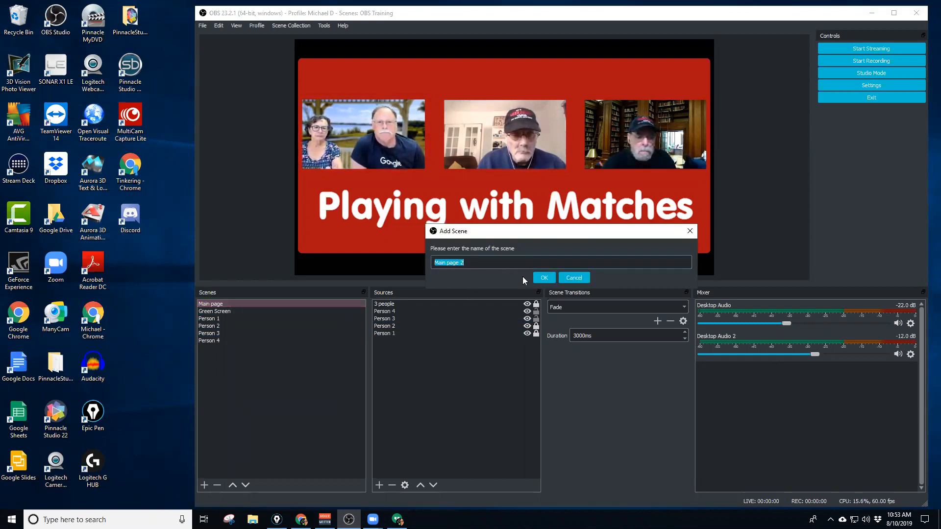
left_click(541, 279)
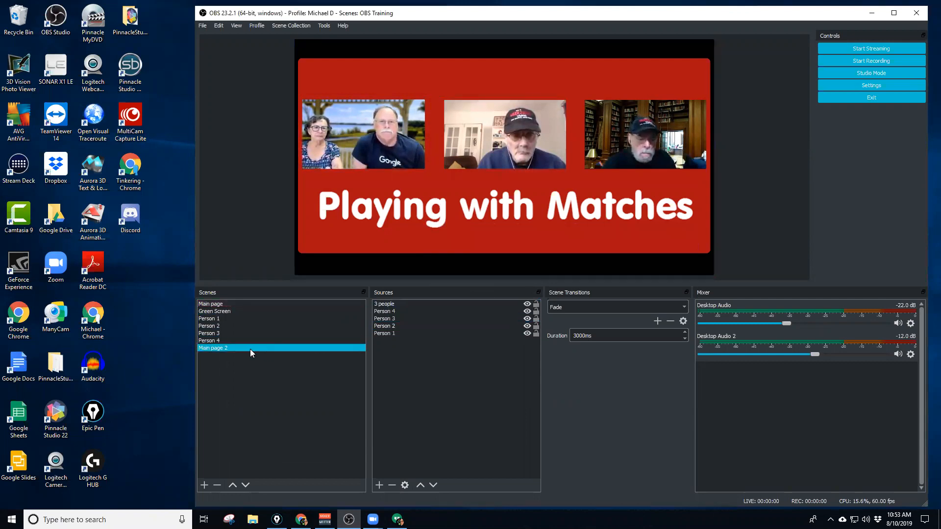
left_click_drag(247, 324, 252, 309)
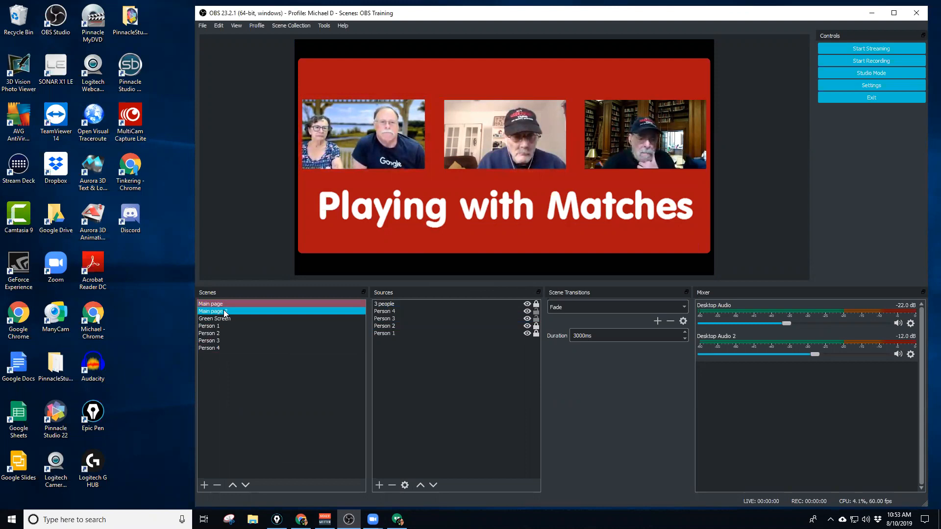
Hide the Person 4 source in the Main page 2 scene so that the middle cut-out shows Person 2.
left_click(235, 304)
left_click(236, 310)
left_click(519, 326)
left_click(522, 319)
left_click(526, 312)
left_click(527, 312)
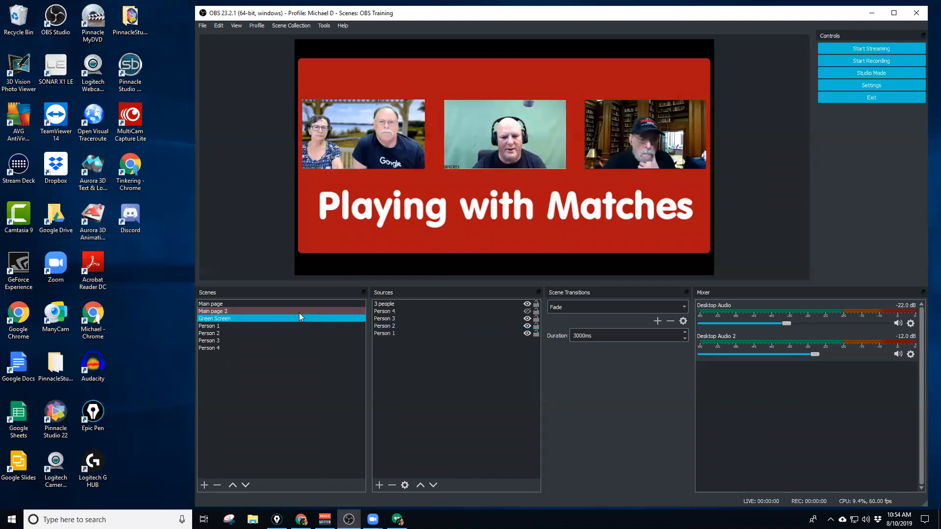
Switch back and forth between Main page and Main page 2 to preview the fade between the middle participants.
left_click(220, 305)
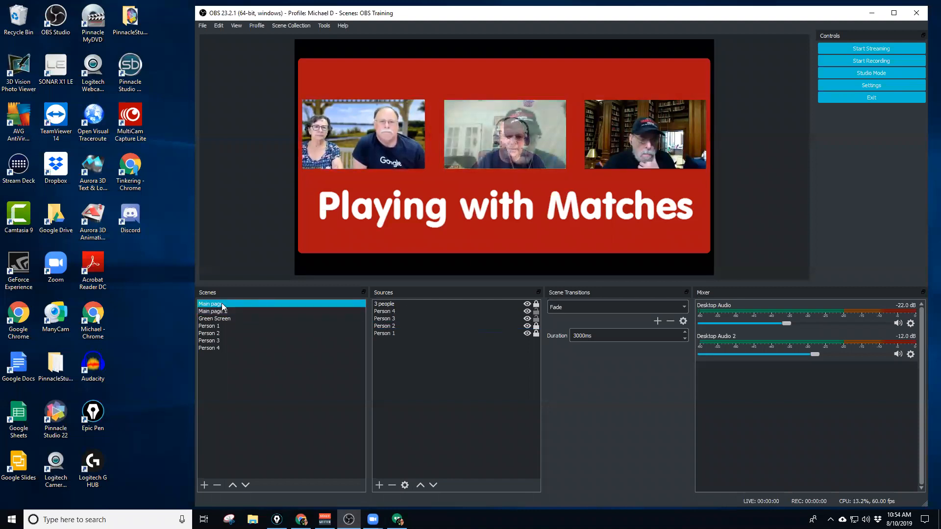
left_click(224, 312)
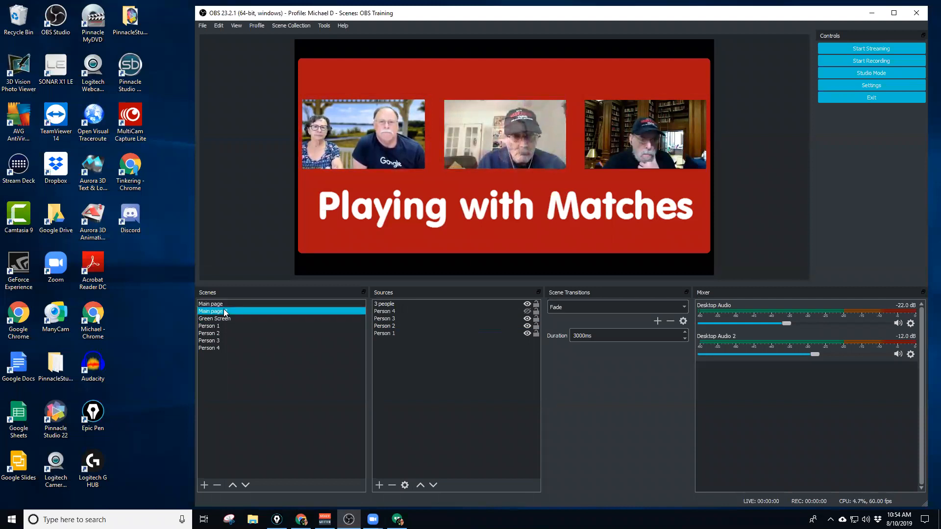
left_click(237, 304)
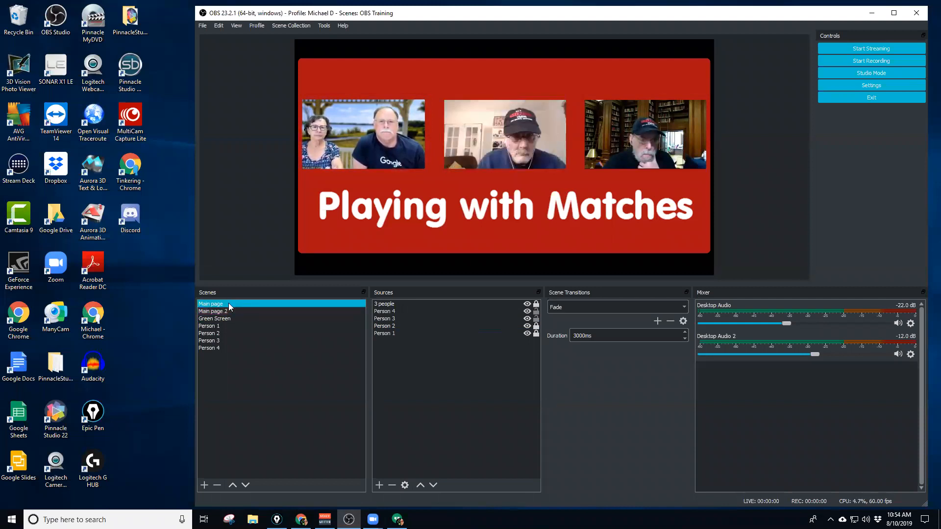
left_click(230, 311)
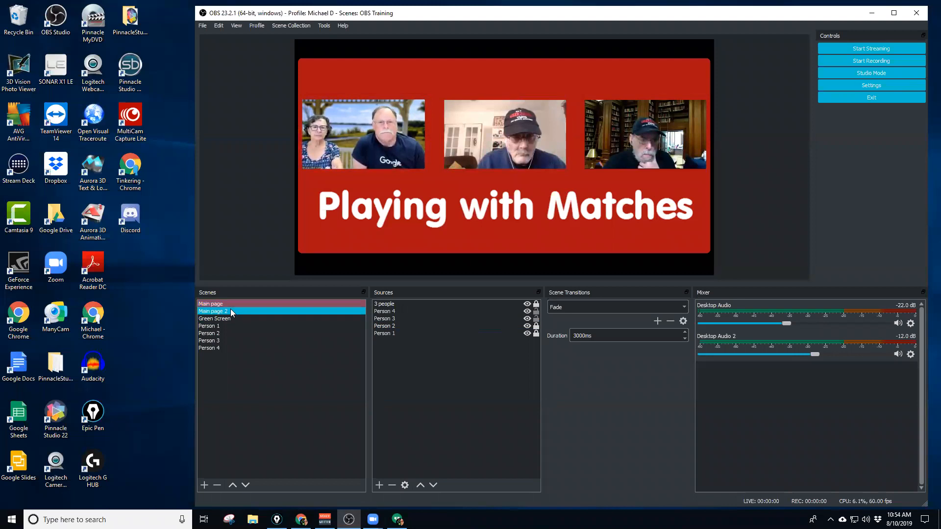
left_click(227, 306)
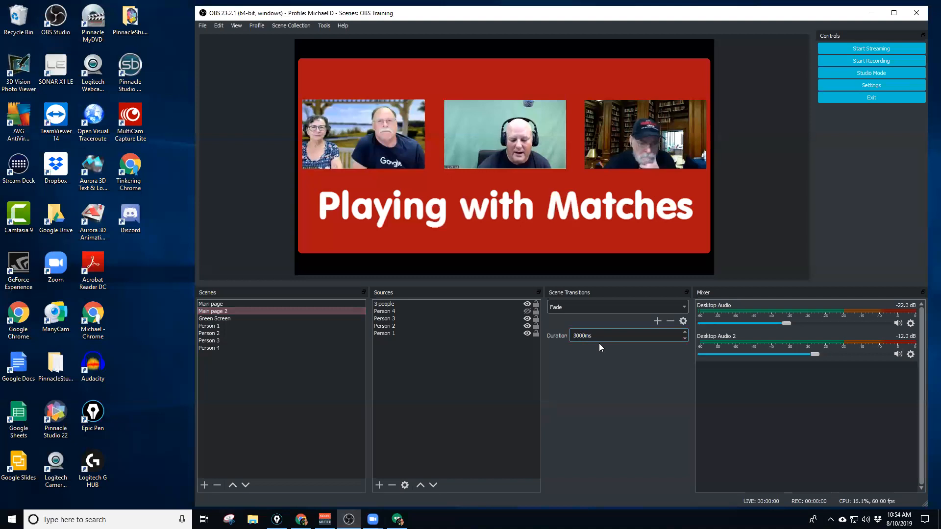
Keep Fade as the scene transition, set its duration to 300 ms, and test it between Main page and Main page 2.
left_click(585, 307)
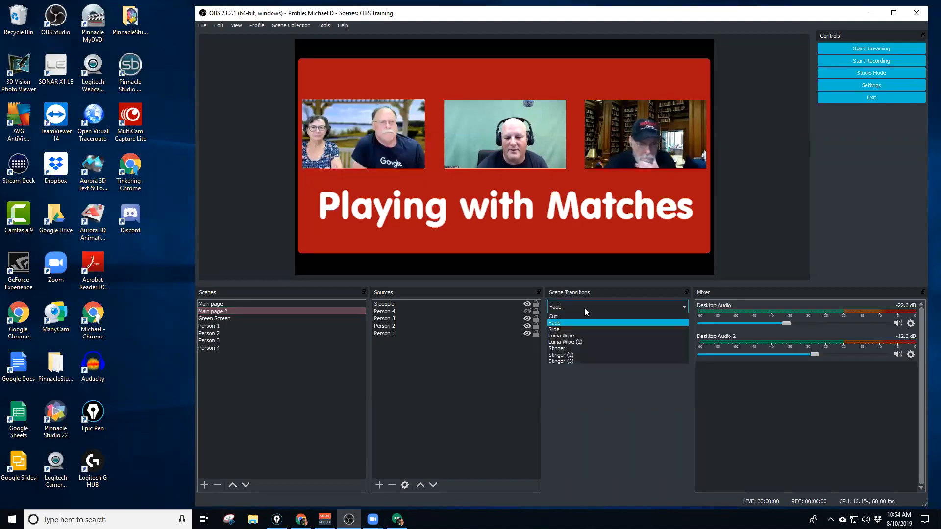
left_click(561, 323)
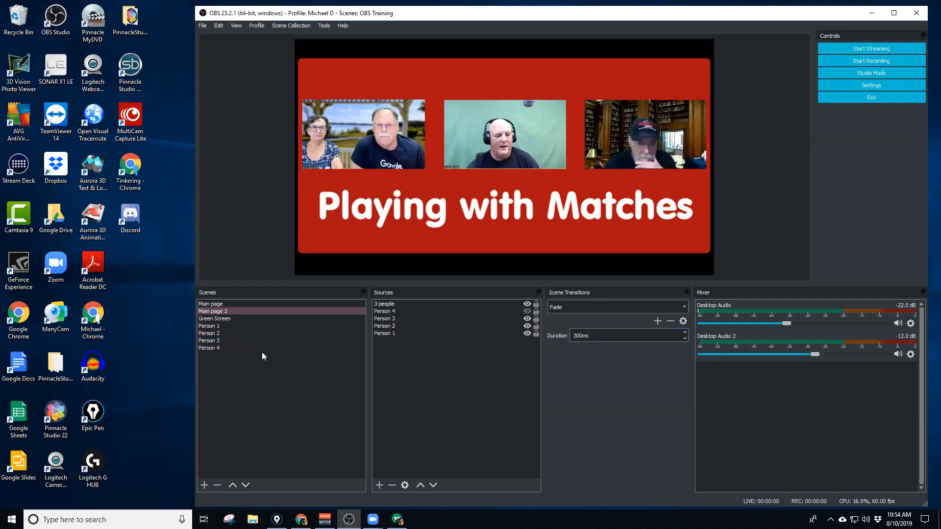
left_click(268, 303)
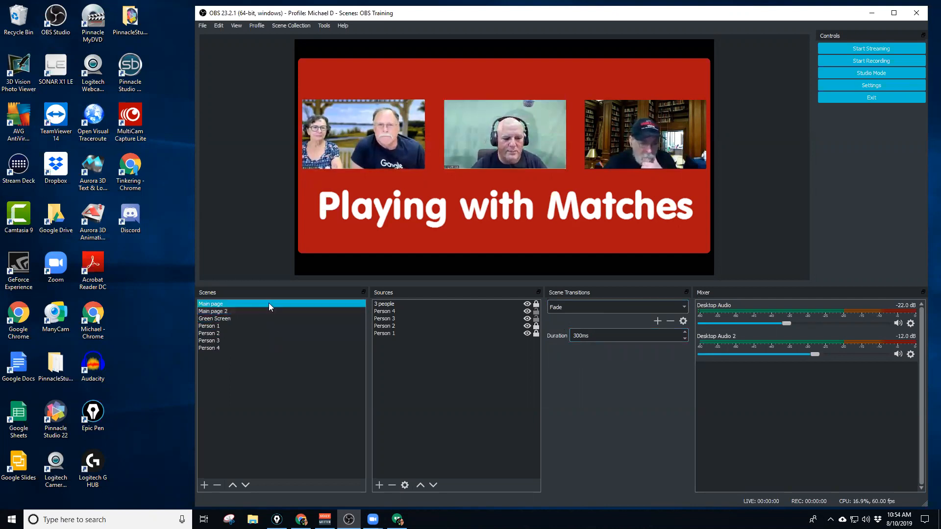
left_click(264, 309)
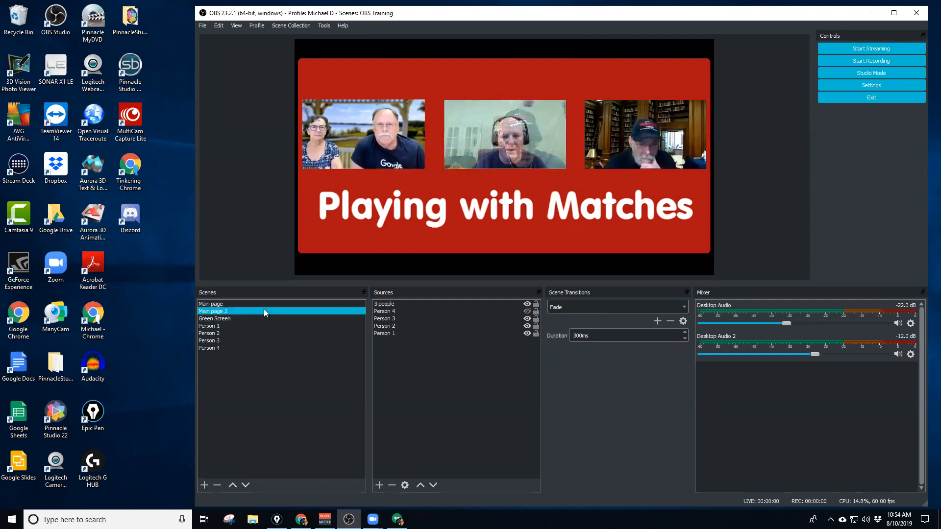
Set the Fade transition's duration to 3000 ms and switch to the Main page scene to preview it.
left_click(580, 336)
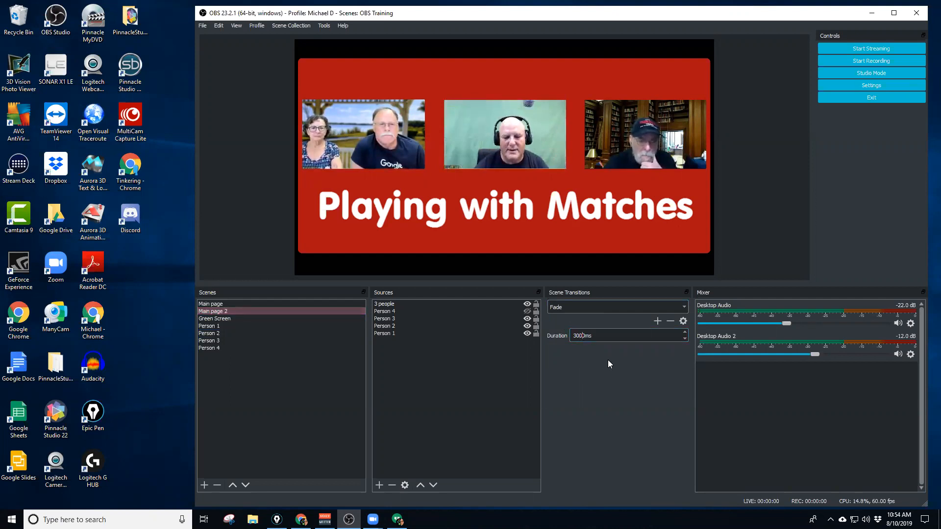
left_click(621, 308)
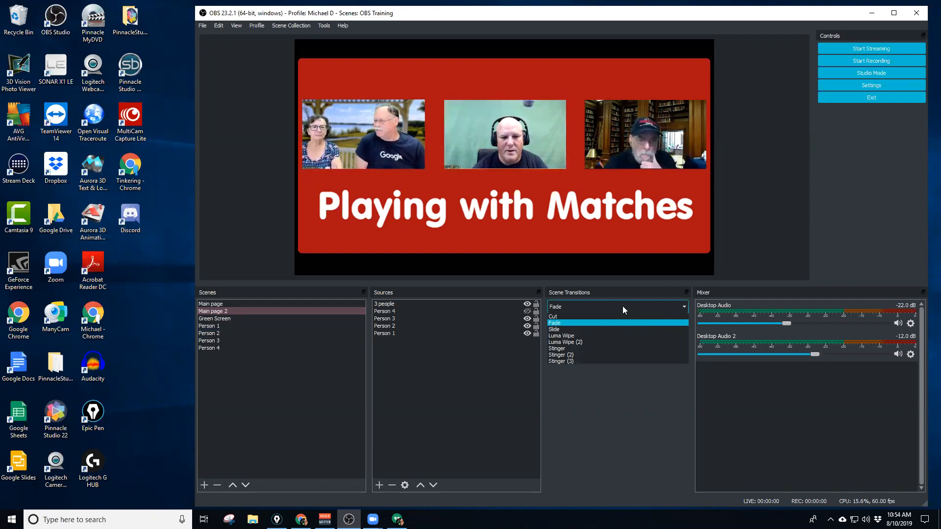
left_click(249, 304)
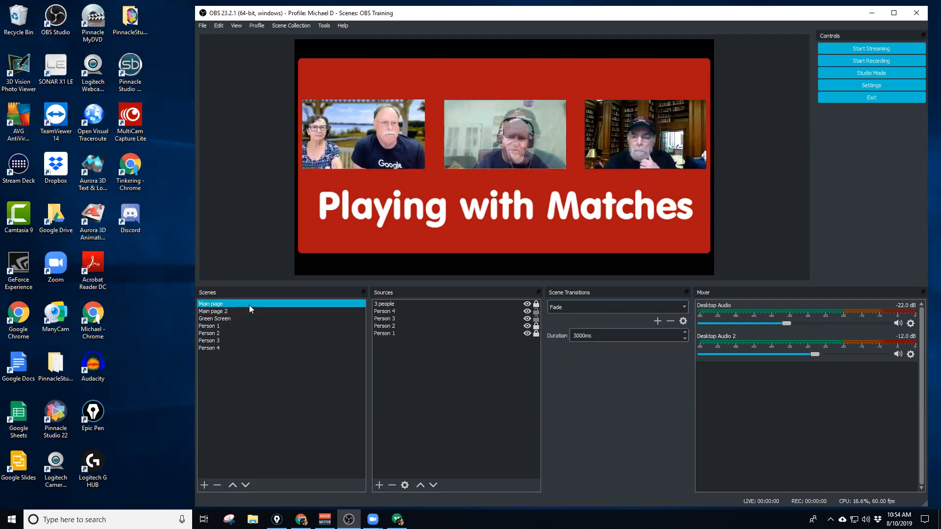
Preview the fade to Main page 2 and back, and set the Main page scene's transition override to Slide.
left_click(253, 311)
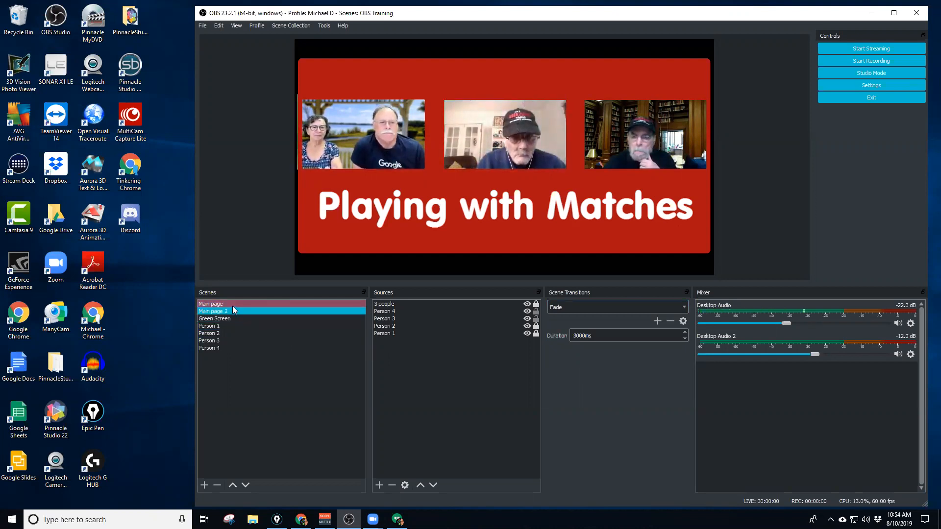
left_click(235, 304)
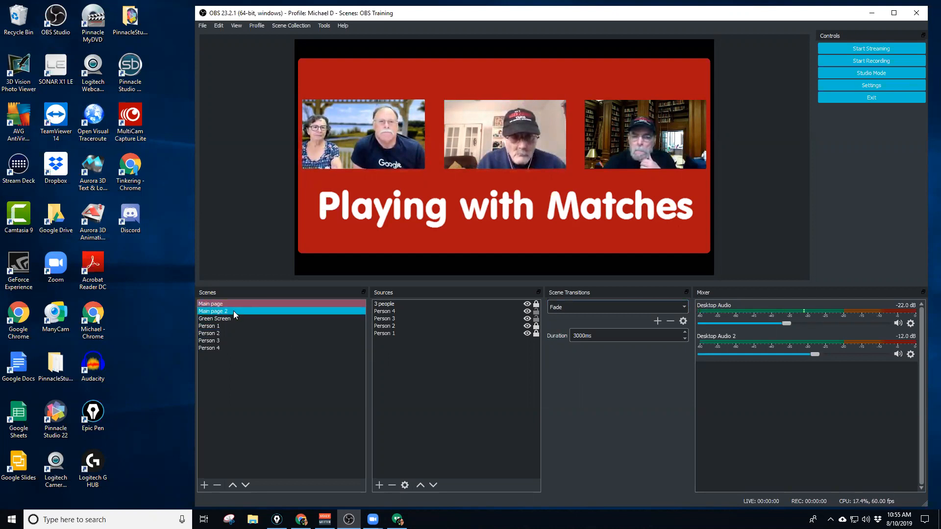
right_click(237, 305)
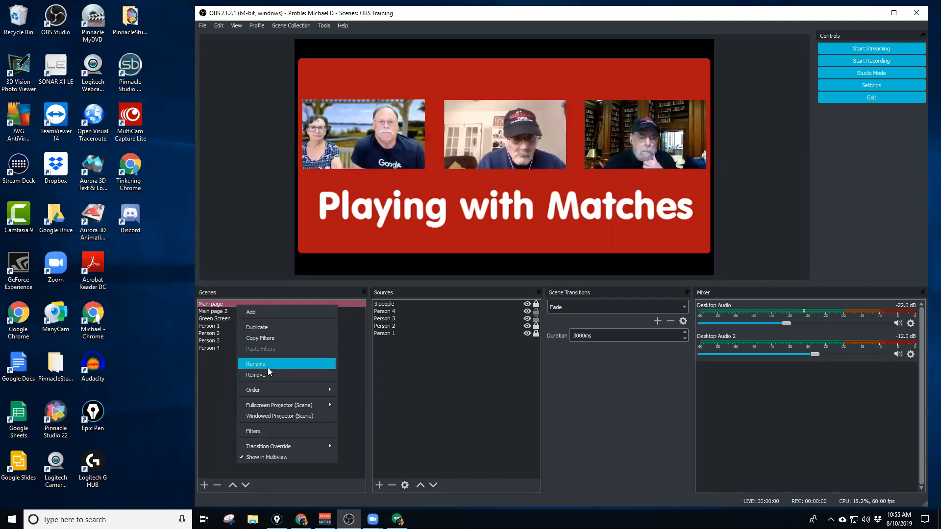
mouse_move(321, 447)
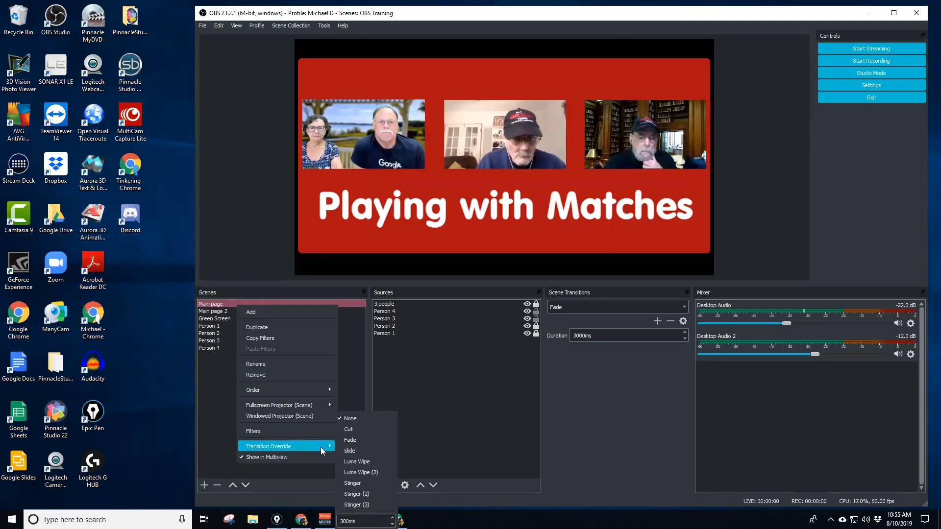
left_click(352, 450)
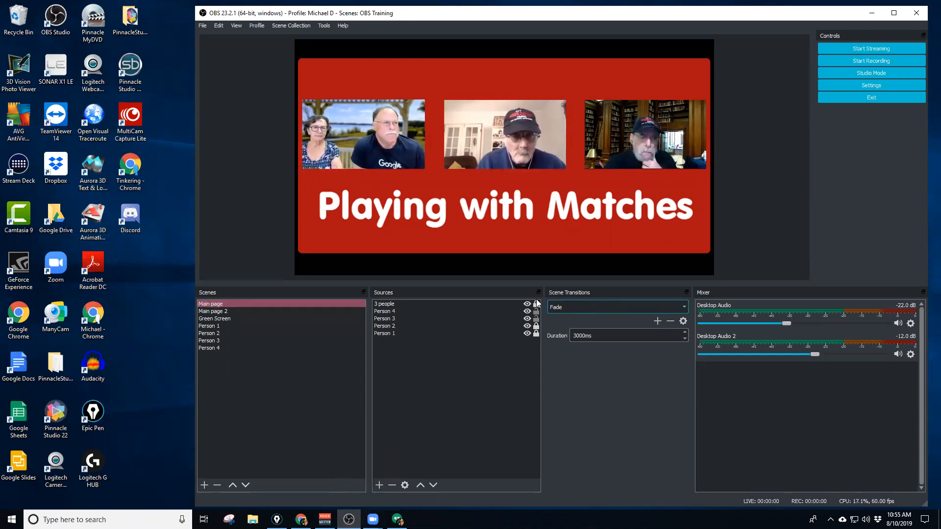
Switch to Main page 2 and back to Main page to preview the transition with the Slide override.
left_click(214, 312)
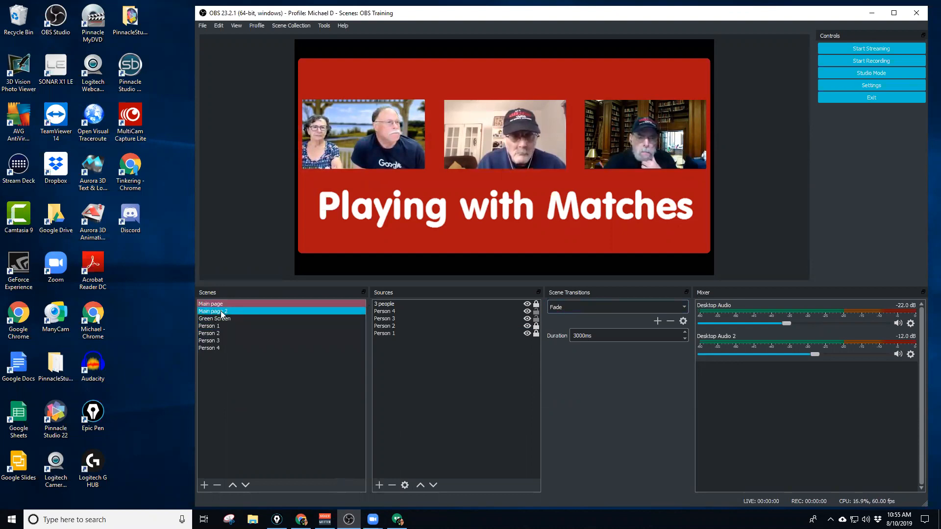
left_click(222, 312)
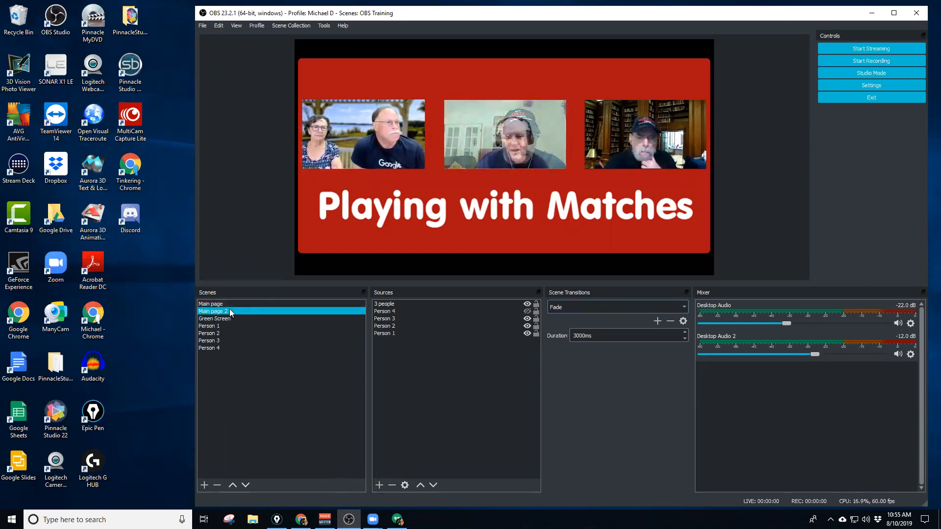
left_click(230, 304)
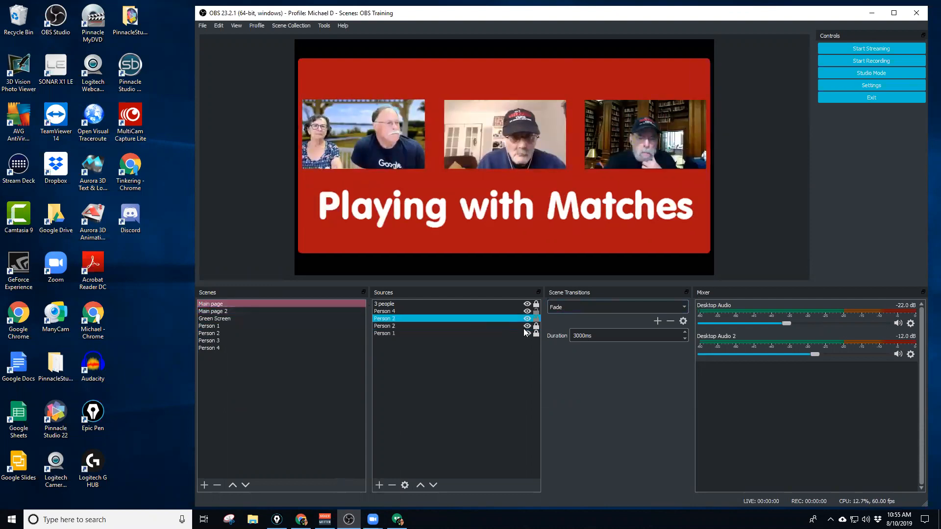
Change the Main page scene's transition override to Fade and reset it to None.
right_click(234, 305)
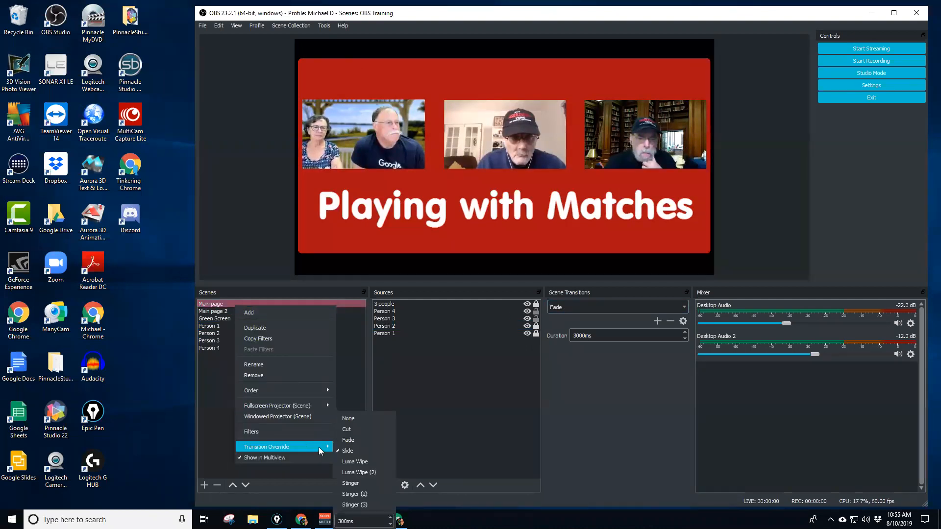
left_click(349, 443)
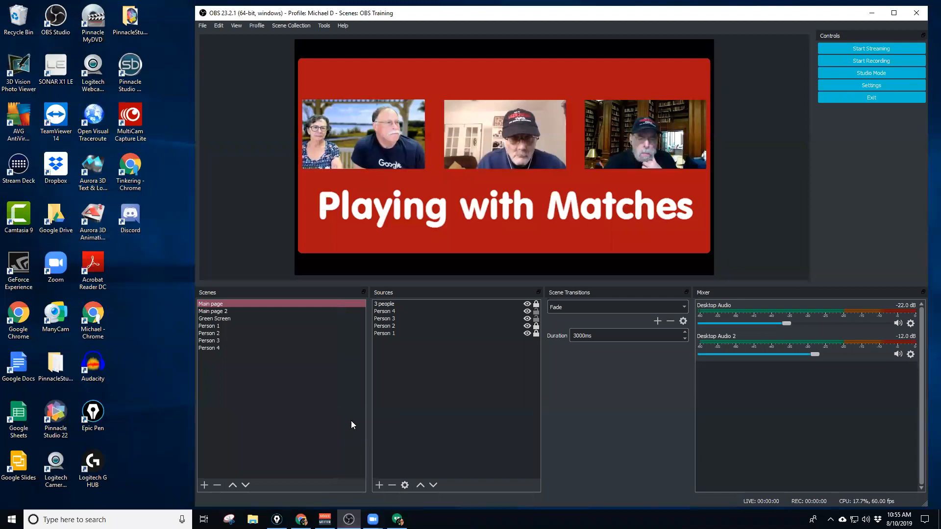
right_click(239, 304)
mouse_move(312, 443)
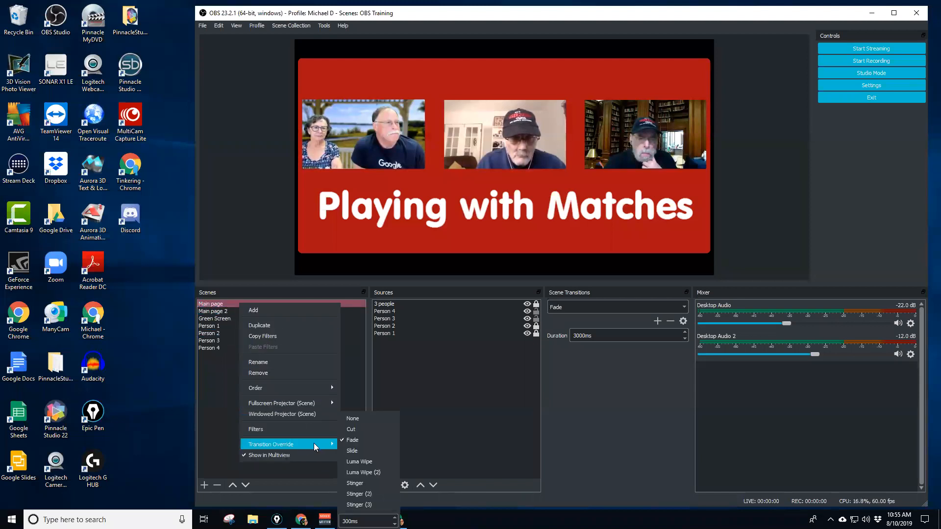
left_click(356, 421)
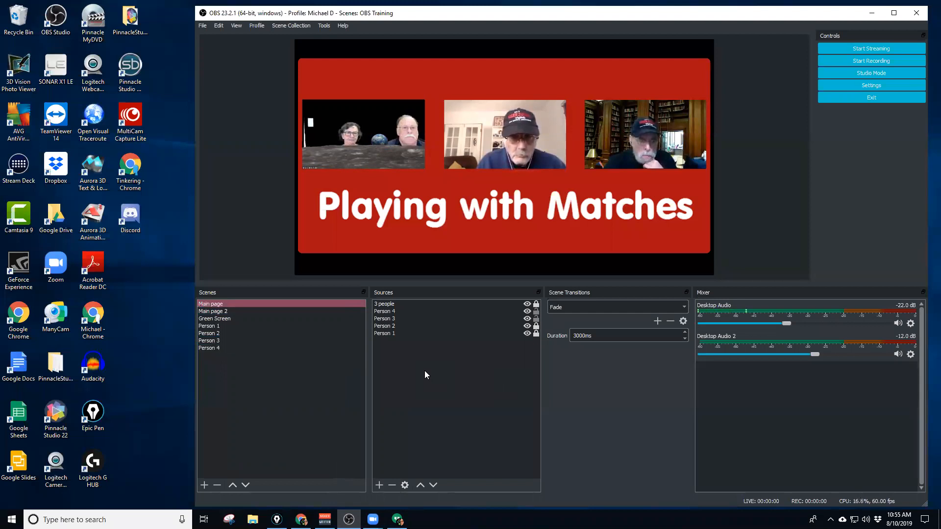
Remove the Main page 2 scene and return to the Main page scene.
left_click(215, 312)
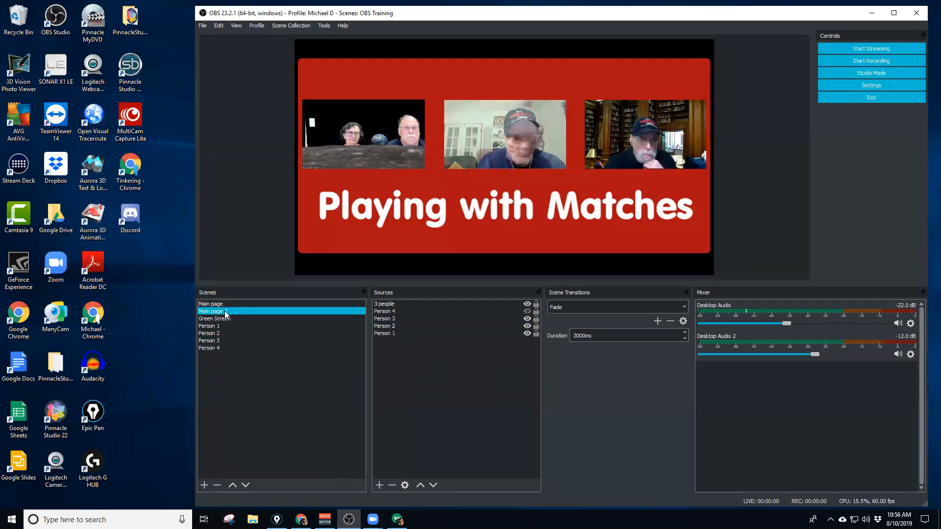
right_click(224, 312)
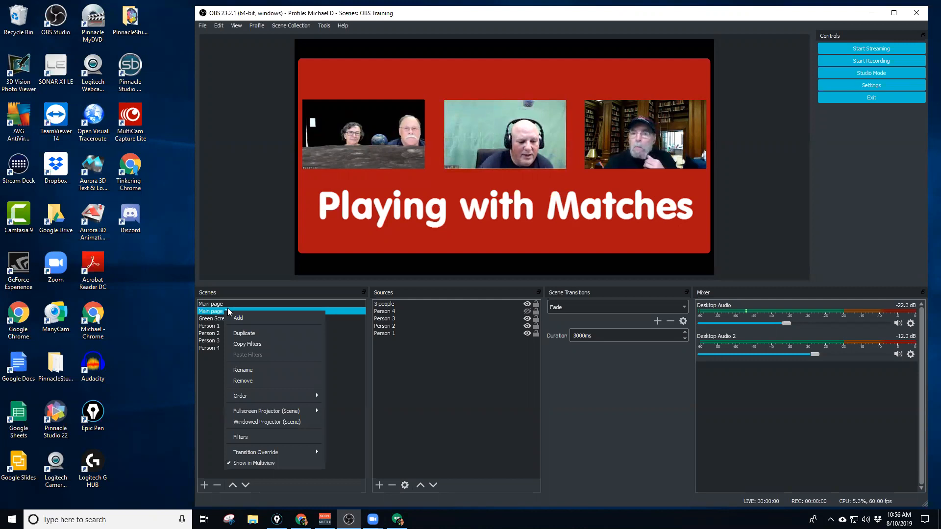
left_click(263, 382)
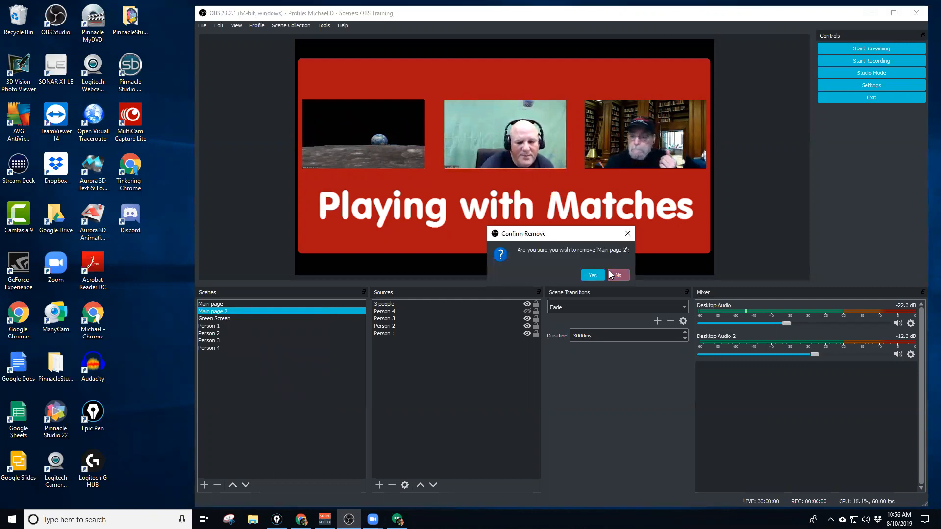
left_click(591, 277)
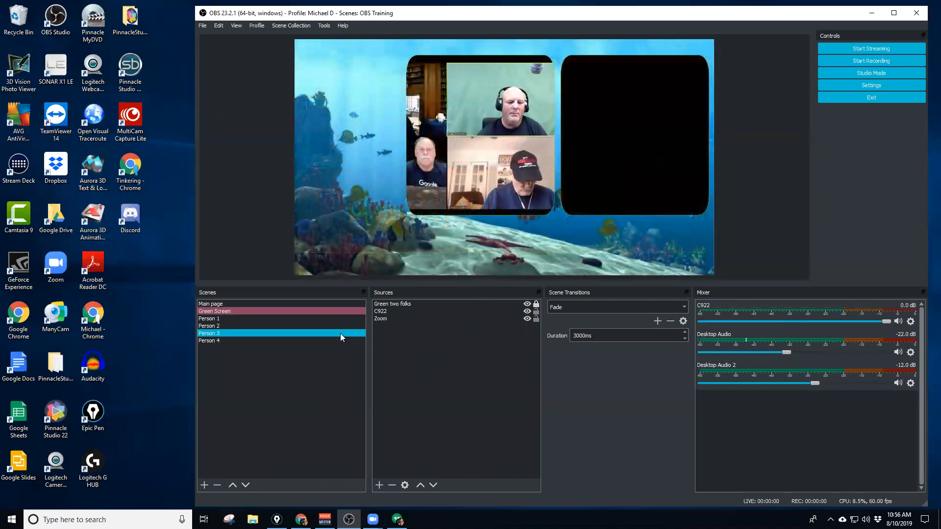
left_click(252, 303)
left_click(423, 389)
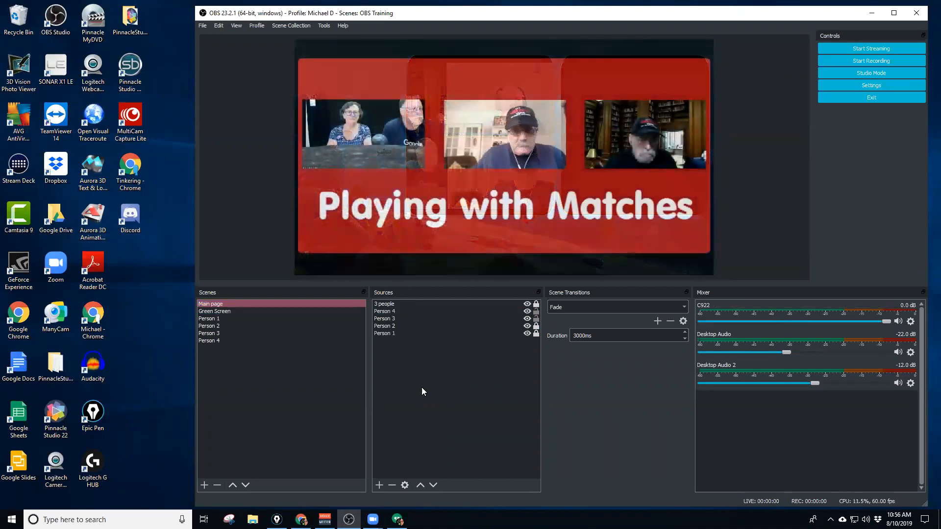
Remove the Zoom source from the Green Screen scene.
left_click(242, 311)
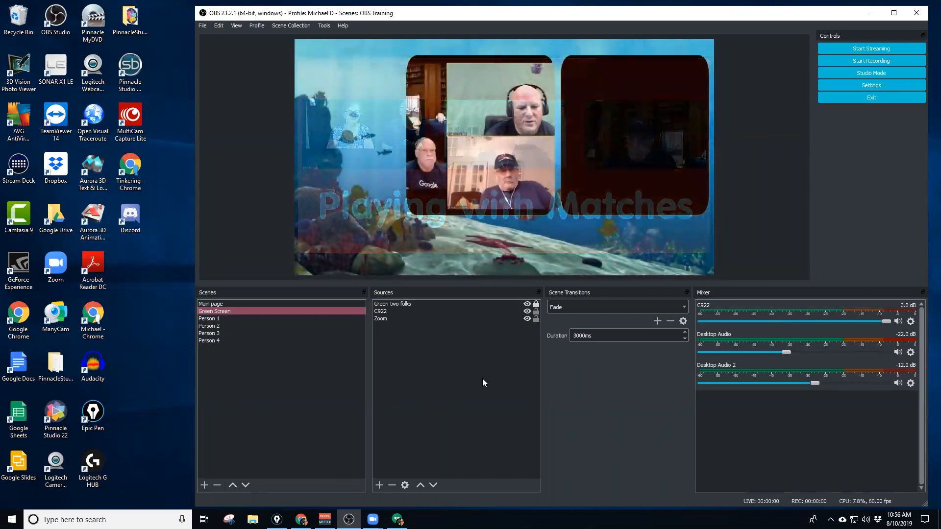
left_click(399, 319)
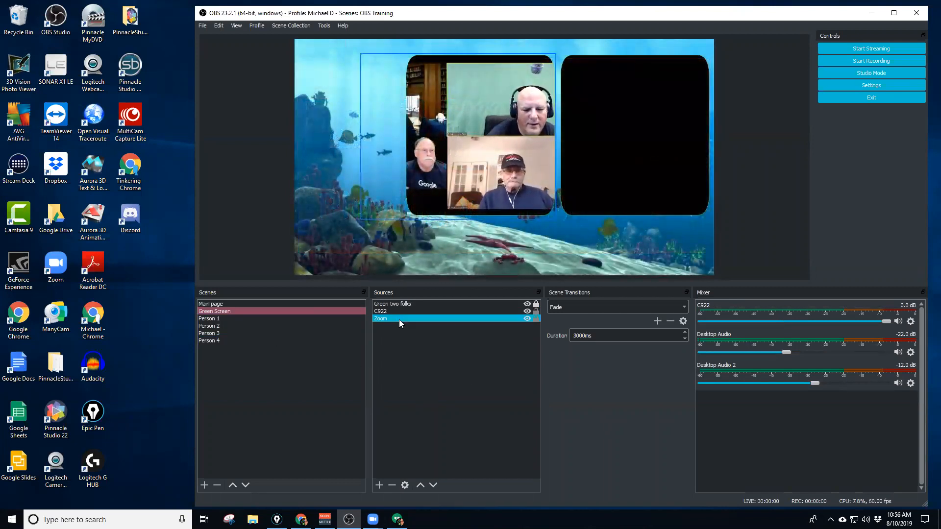
left_click(465, 423)
left_click(400, 318)
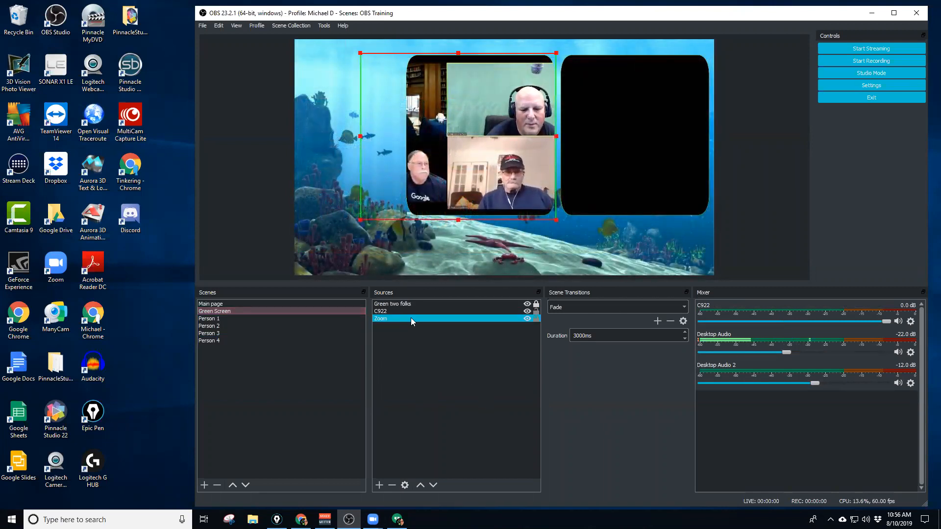
left_click(536, 319)
left_click(536, 319)
right_click(501, 317)
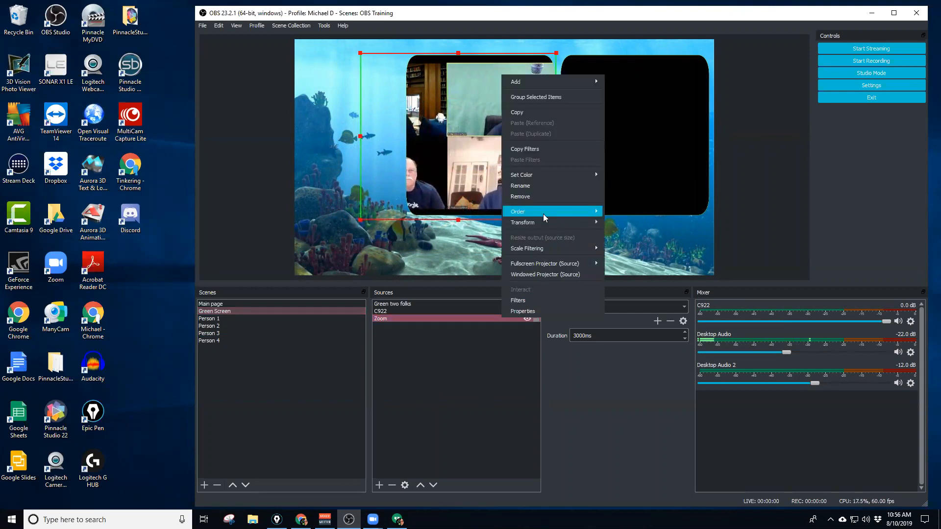
left_click(545, 197)
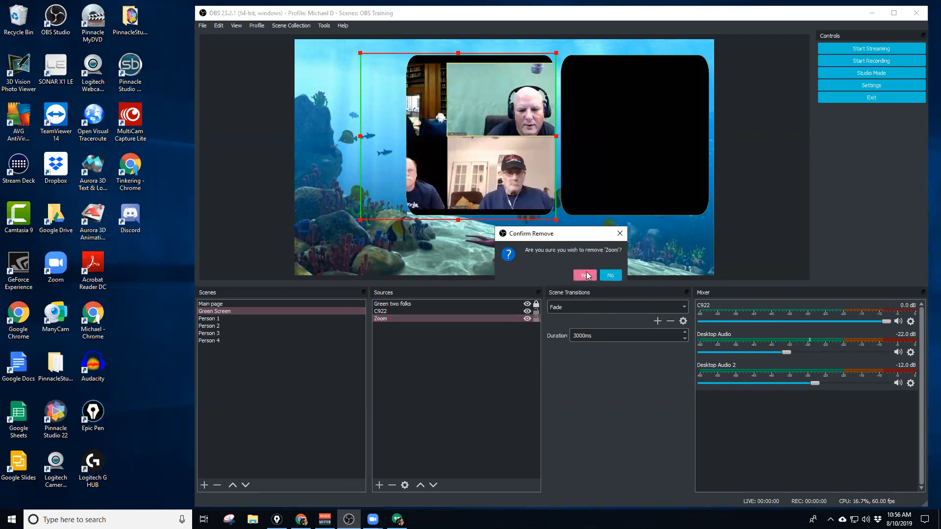
left_click(586, 275)
Add the existing Person 1 scene as a visible source in the Green Screen scene.
left_click(378, 486)
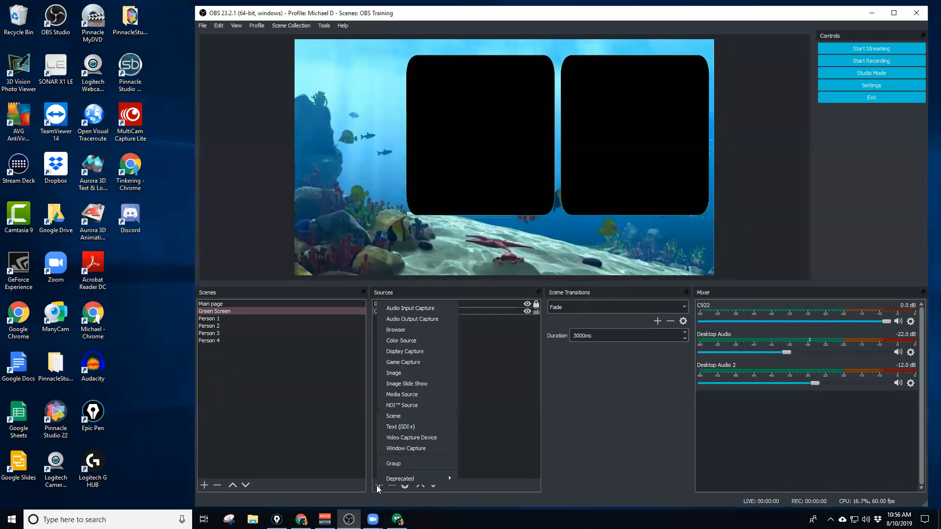
left_click(408, 415)
left_click(507, 249)
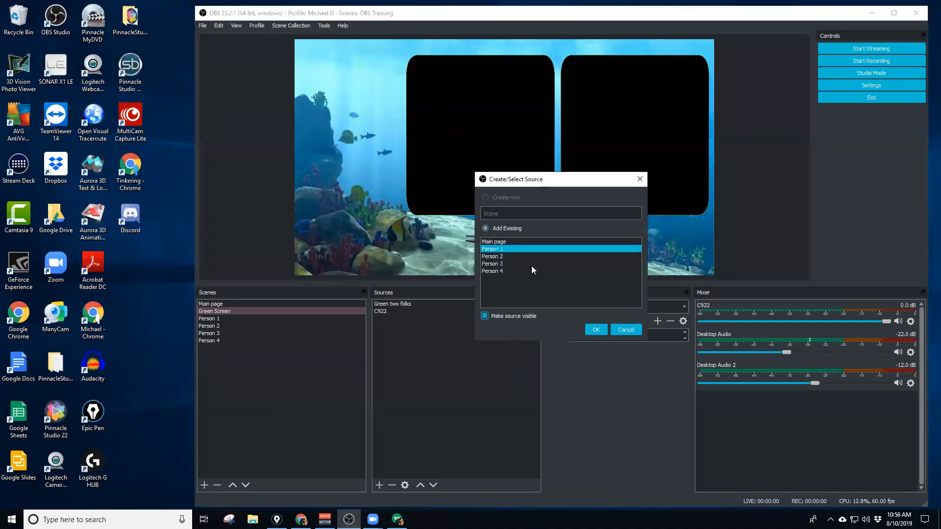
left_click(592, 330)
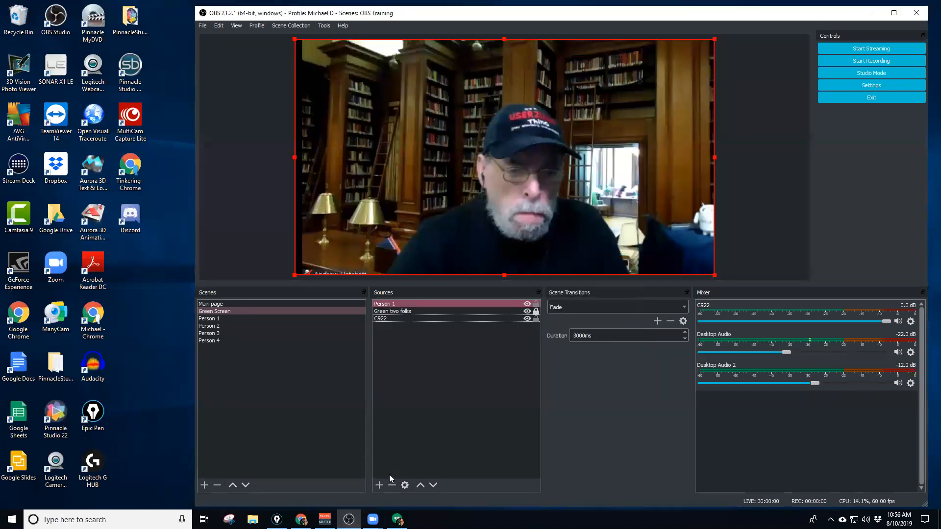
Add the existing Person 3 scene as a source and move Green two folks to the top of the source order.
left_click(378, 486)
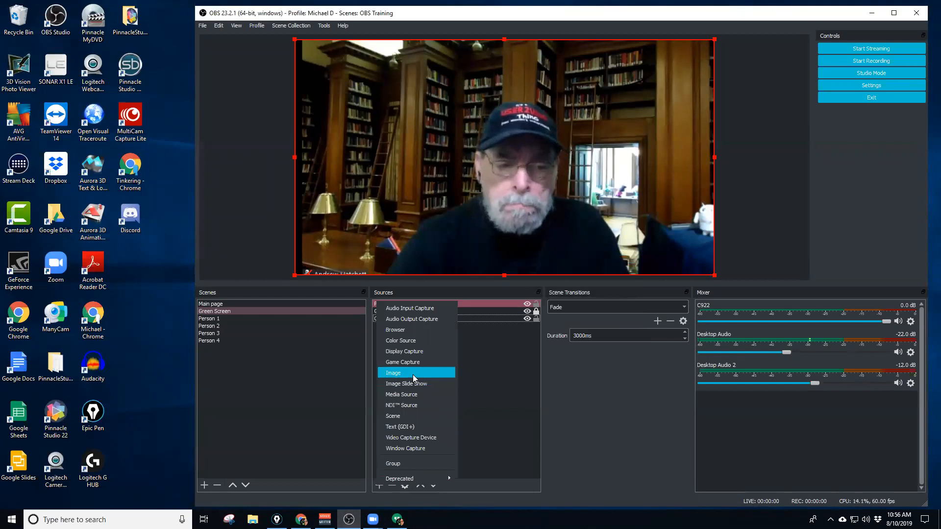
left_click(405, 415)
left_click(511, 263)
left_click(509, 248)
left_click(503, 263)
left_click(596, 330)
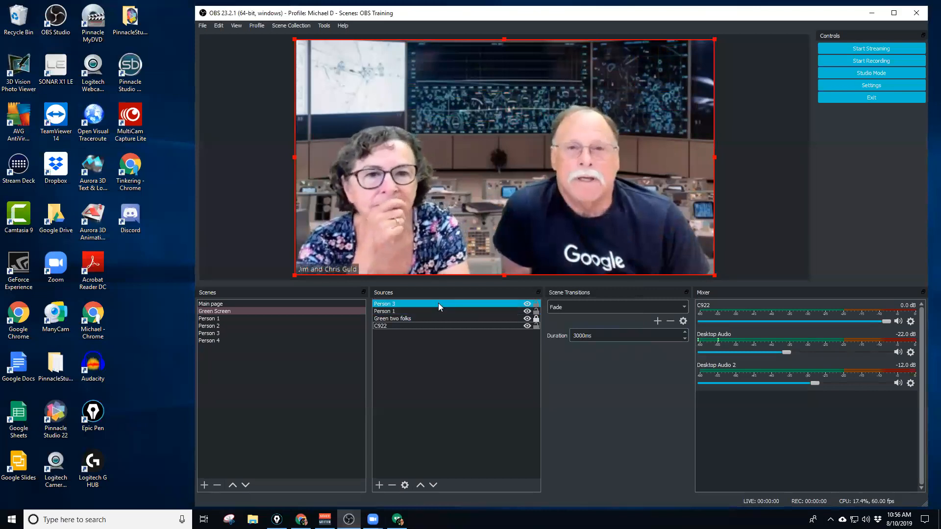
left_click_drag(439, 319, 442, 319)
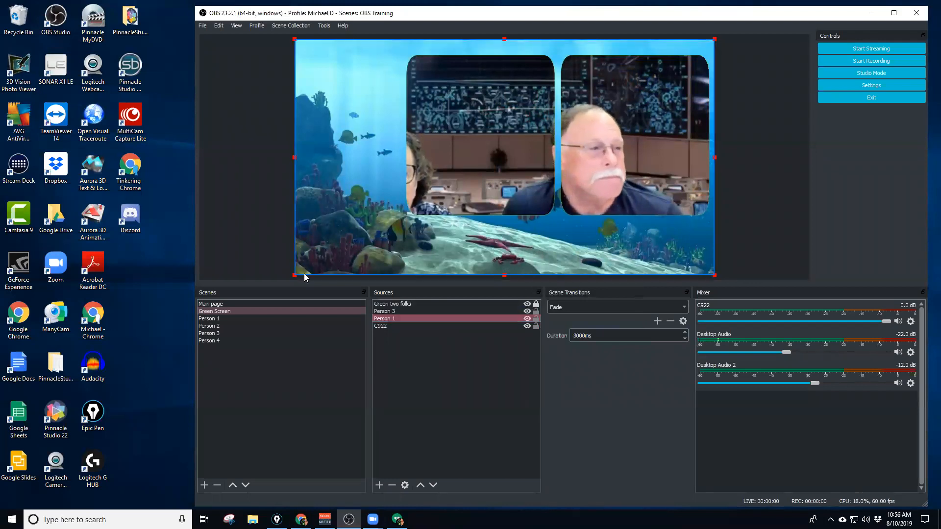
Lock the C922 and Person 3 sources and shrink Person 1 toward the canvas's upper-right corner behind the two cut-outs.
left_click(536, 326)
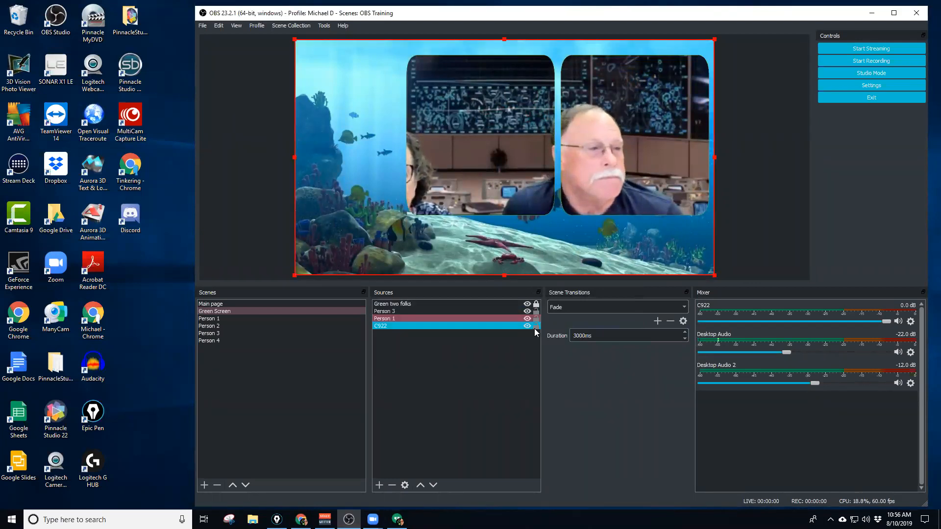
left_click(536, 311)
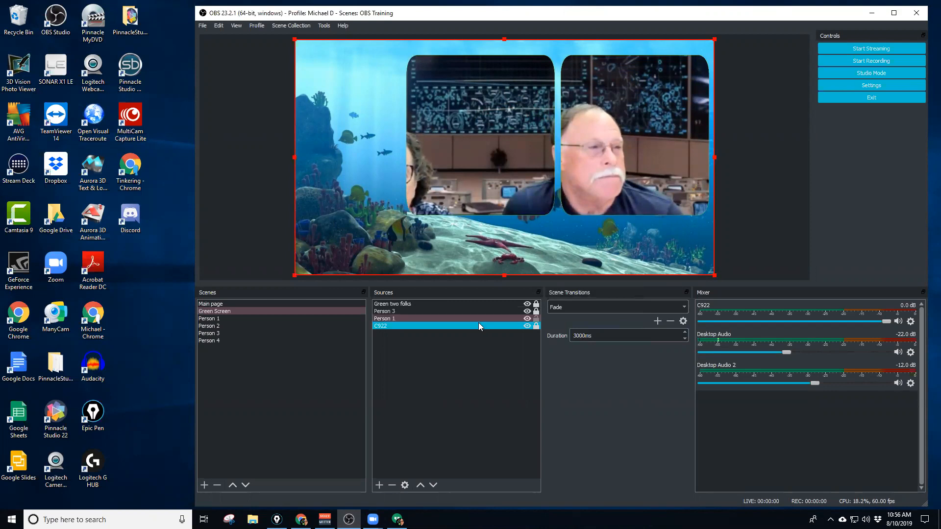
left_click_drag(294, 276, 456, 212)
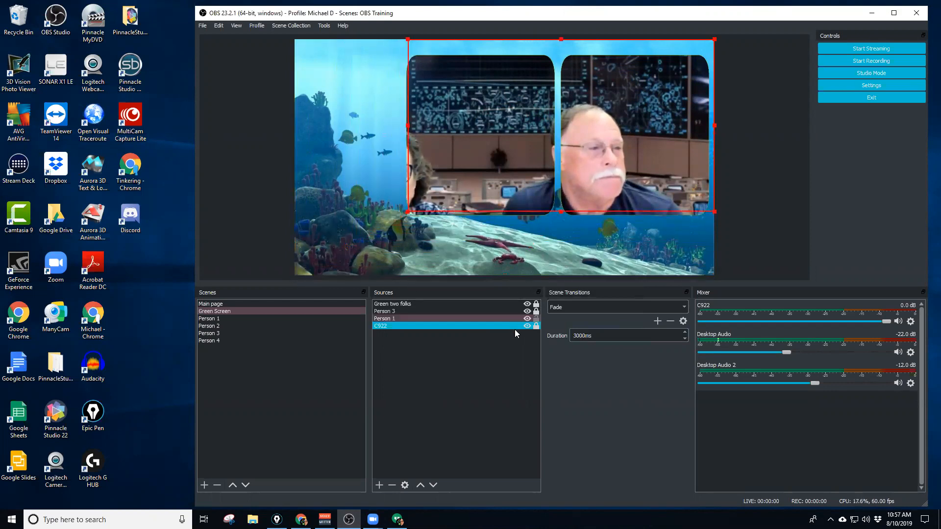
Shrink the Person 3 source and position it behind the right cut-out of the Green Screen scene.
left_click(509, 311)
left_click_drag(295, 274, 607, 152)
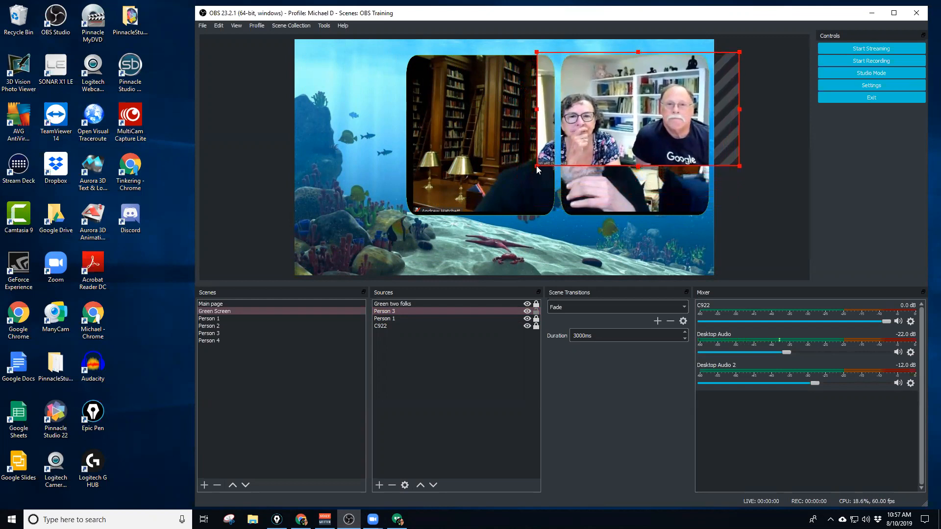
mouse_move(541, 166)
left_mouse_down()
mouse_move(588, 142)
mouse_move(550, 157)
left_mouse_up()
left_click_drag(600, 142, 603, 197)
left_click_drag(605, 197, 607, 173)
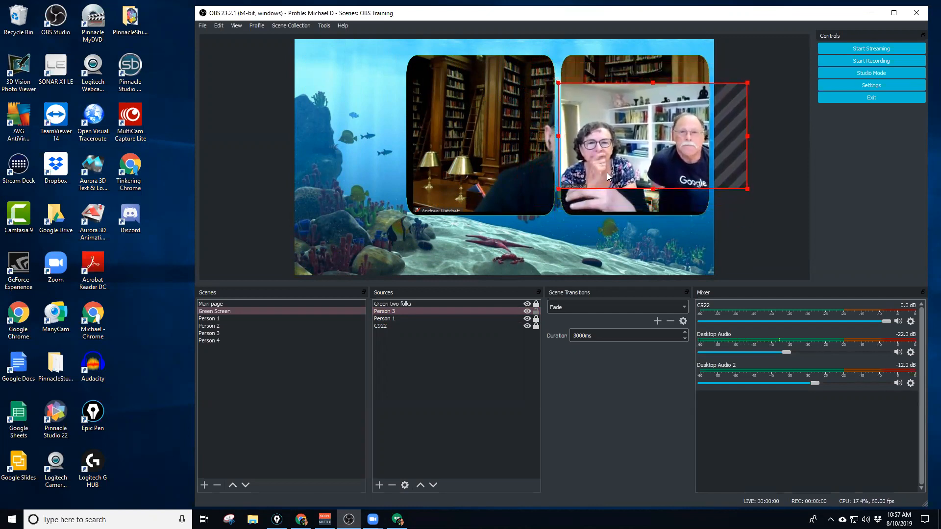
Lock the Person 3 source and unlock and select the Person 1 source in the Green Screen scene.
left_click(425, 324)
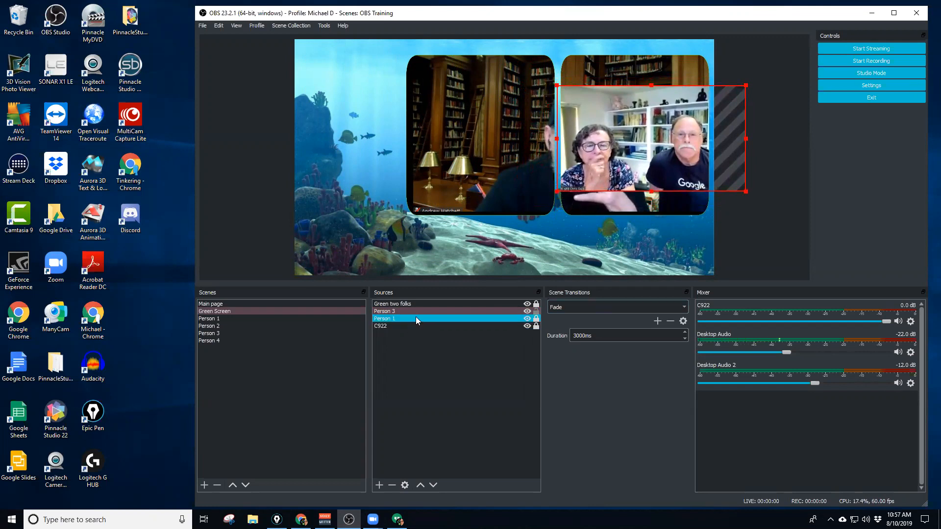
left_click(415, 316)
left_click(536, 312)
left_click(536, 319)
left_click(494, 319)
Reposition and resize the Person 1 source so its picture covers the full height of the left cut-out.
left_click_drag(488, 179, 369, 211)
left_click_drag(288, 73, 430, 139)
left_click_drag(494, 192, 482, 97)
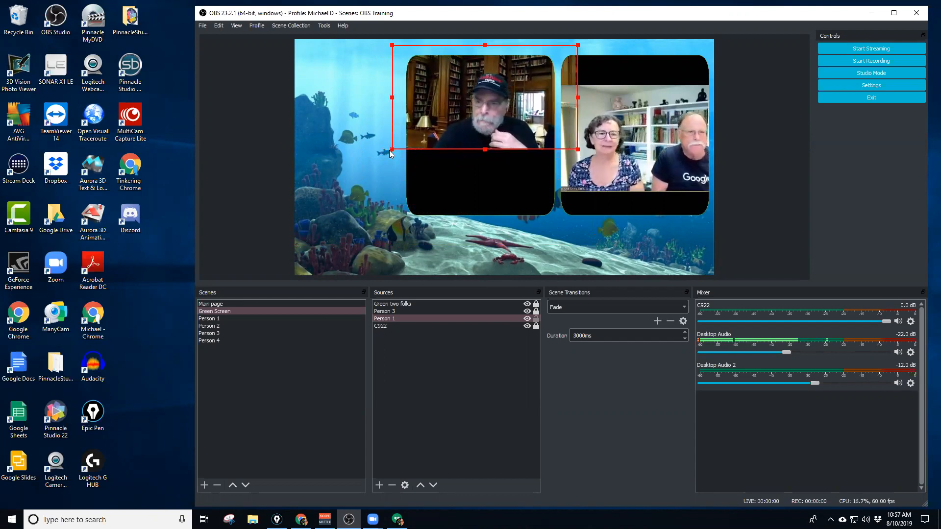
left_click_drag(392, 149, 422, 170)
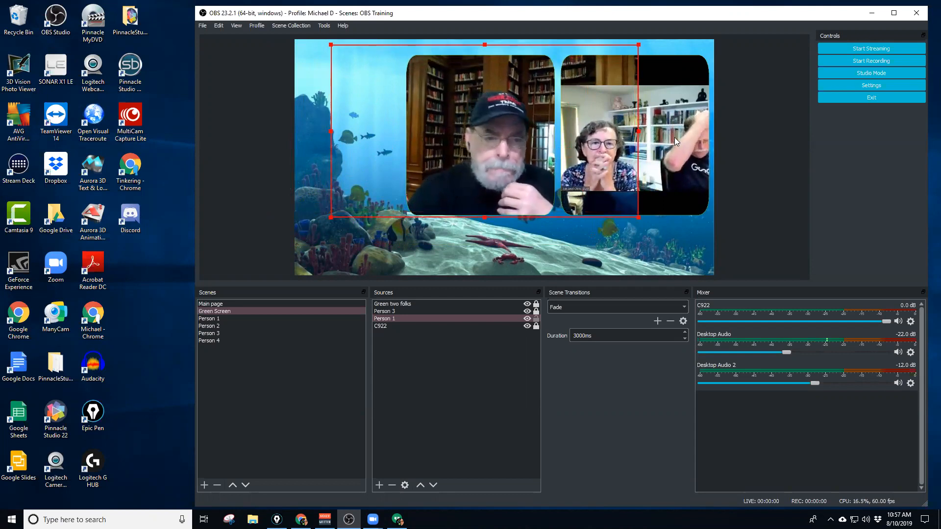
Crop both sides of Person 1 to just outside the left cut-out's edges and lock the source.
left_click_drag(640, 133, 558, 130)
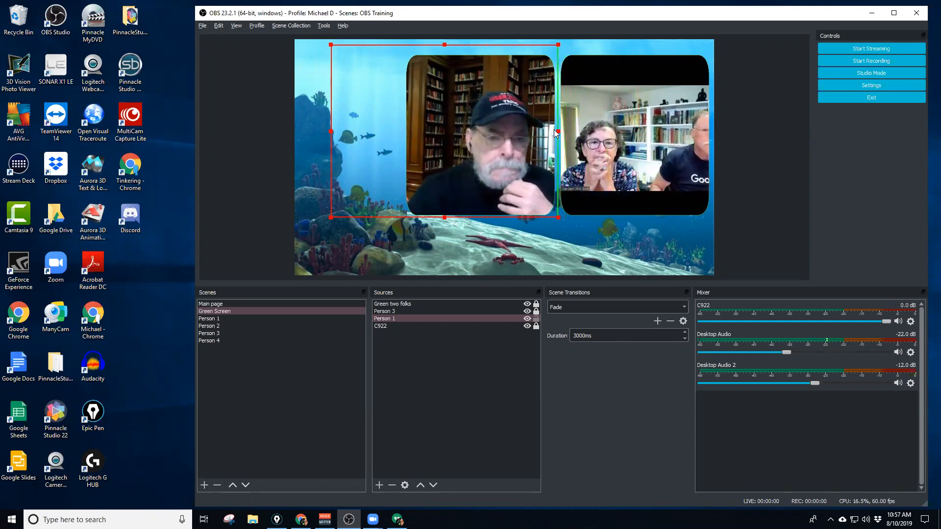
left_click_drag(330, 134, 401, 144)
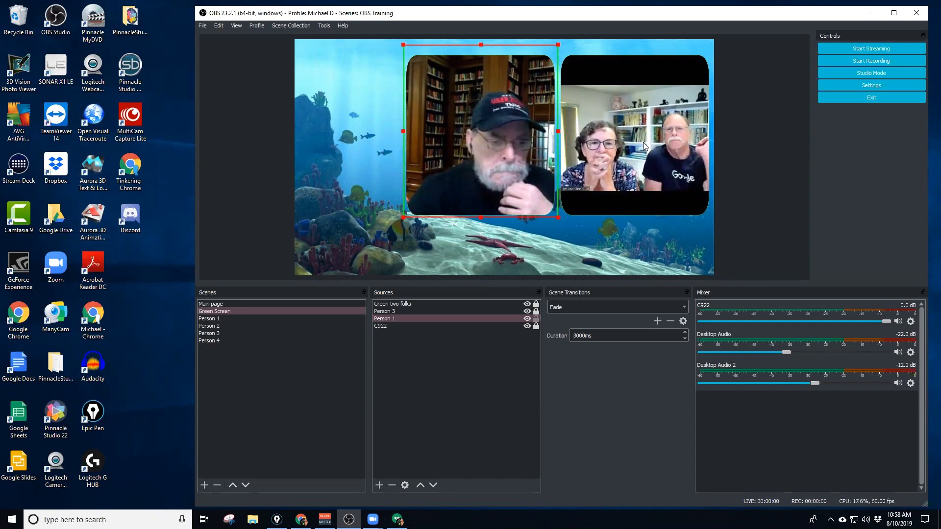
left_click(540, 327)
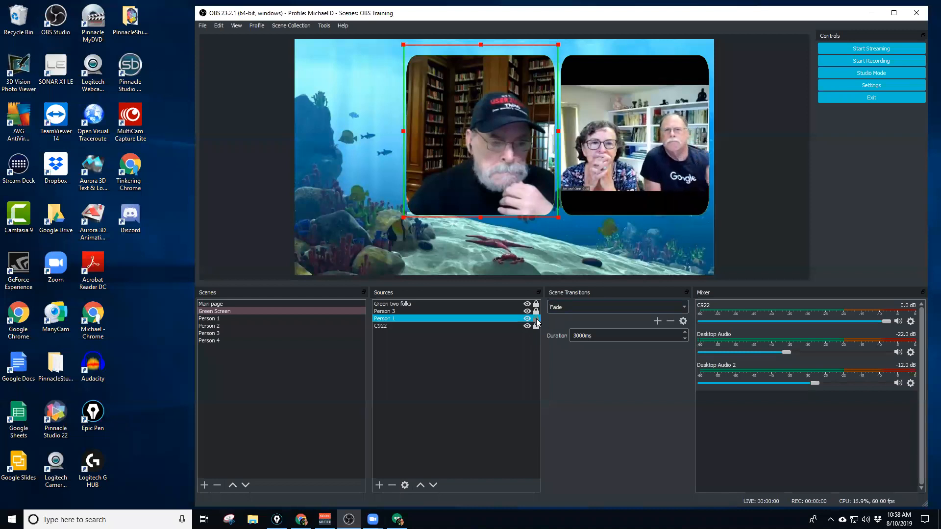
Unlock the Person 3 source, enlarge it to cover the right cut-out's full height and shift it to centre its people there.
left_click(536, 312)
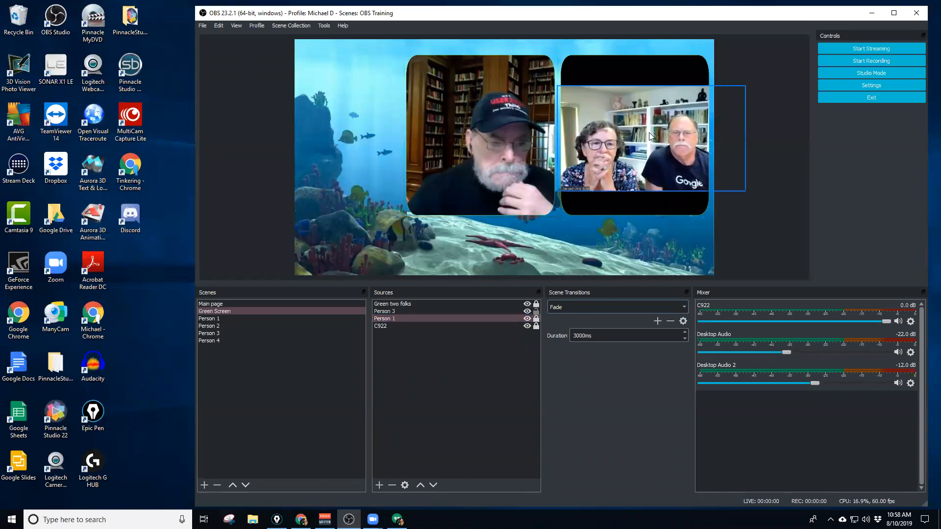
left_click_drag(656, 139, 626, 165)
left_click_drag(714, 112, 746, 54)
left_click_drag(647, 144, 612, 142)
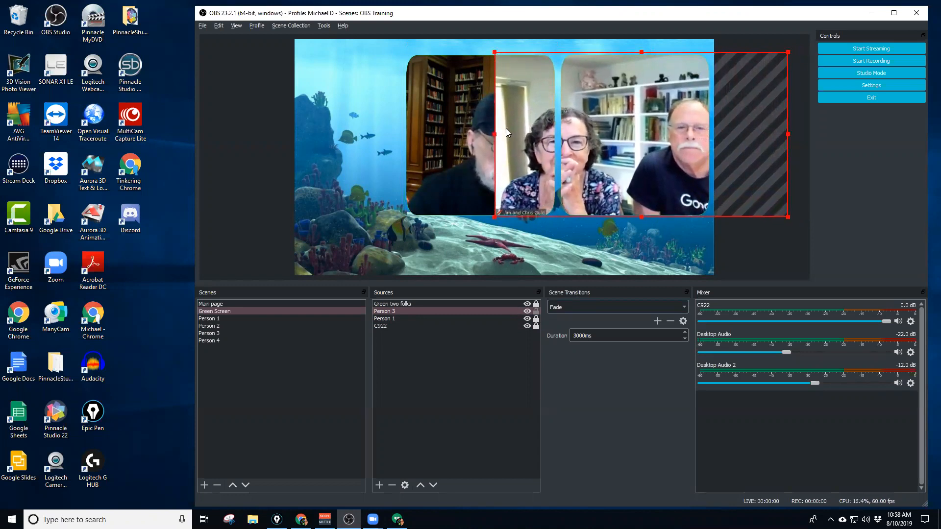
Crop both sides of the Person 3 source to just outside the right cut-out's edges.
left_click(493, 131)
left_click(530, 137)
left_click_drag(495, 134, 558, 136)
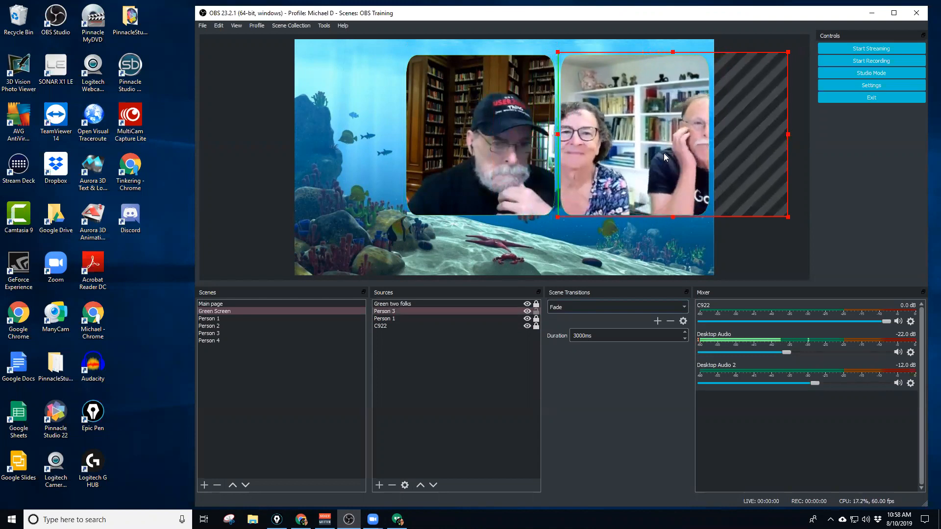
left_click_drag(788, 136, 713, 139)
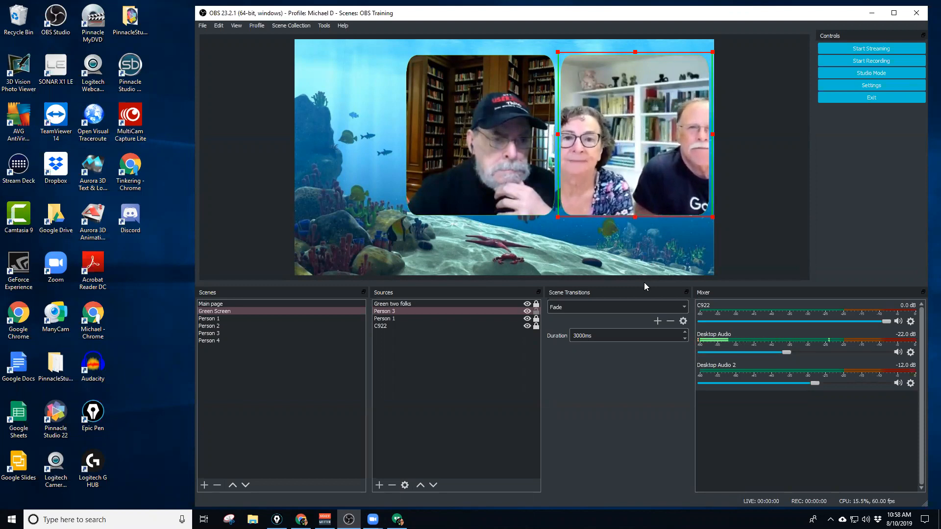
Preview the fade transitions by switching between the Main page and Green Screen scenes, ending with the Person 4 scene.
left_click(232, 304)
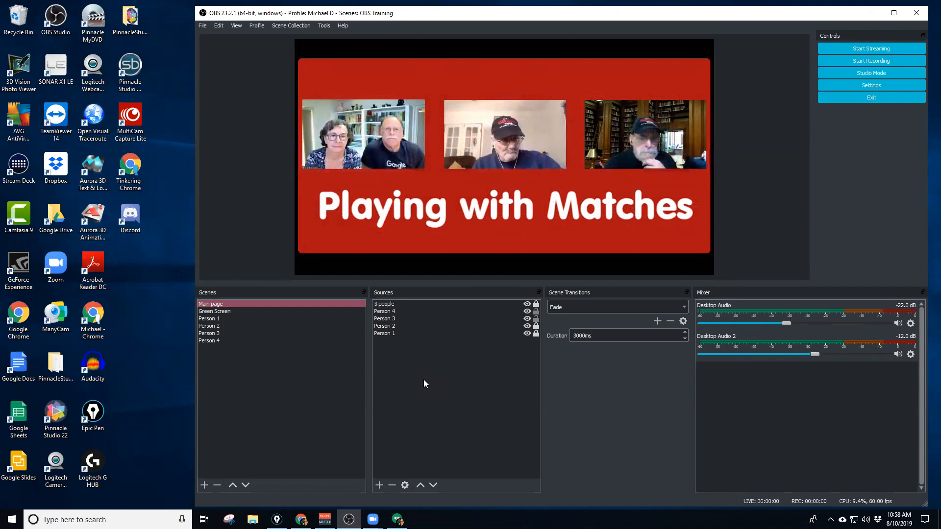
left_click(258, 313)
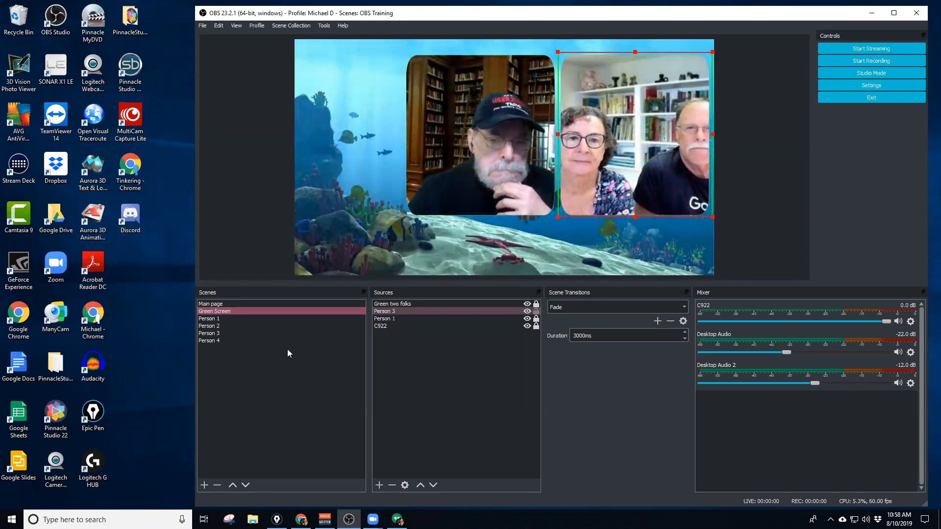
left_click(242, 304)
left_click(265, 340)
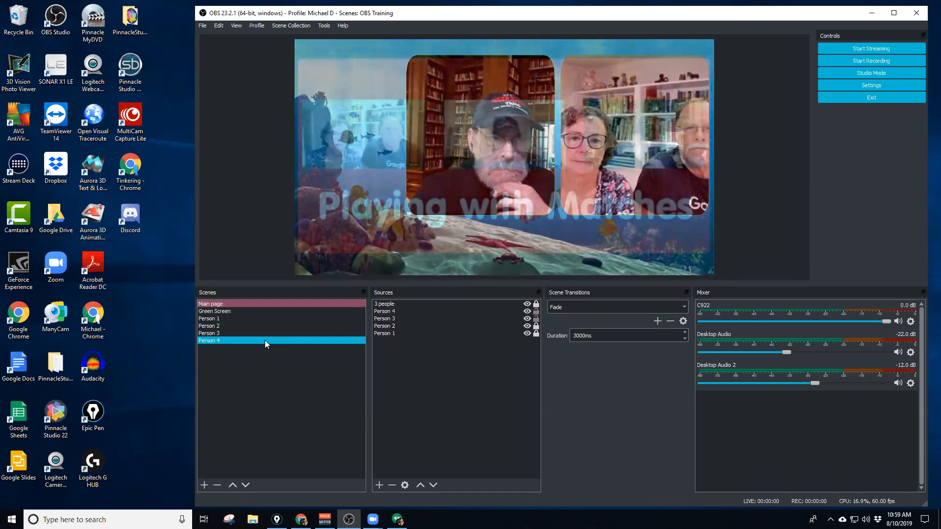